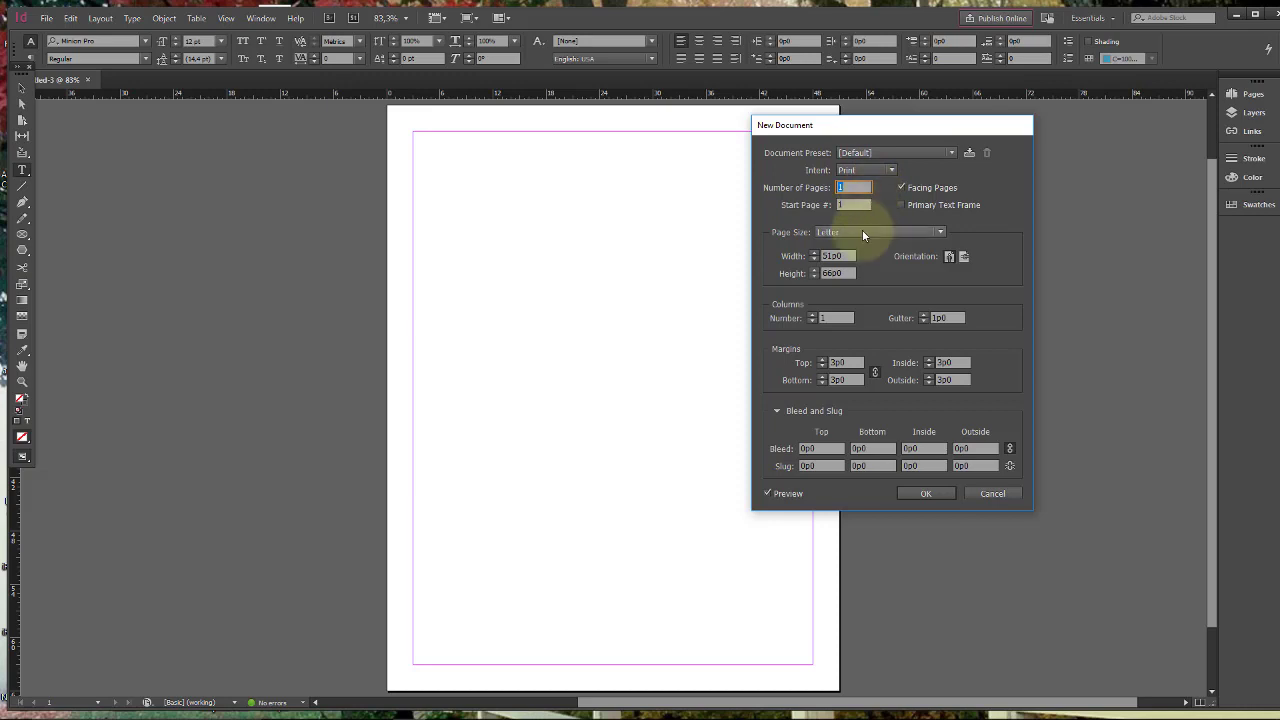
Create a new A4 document in landscape orientation
{"action": "left_click", "coordinate": [862, 231]}
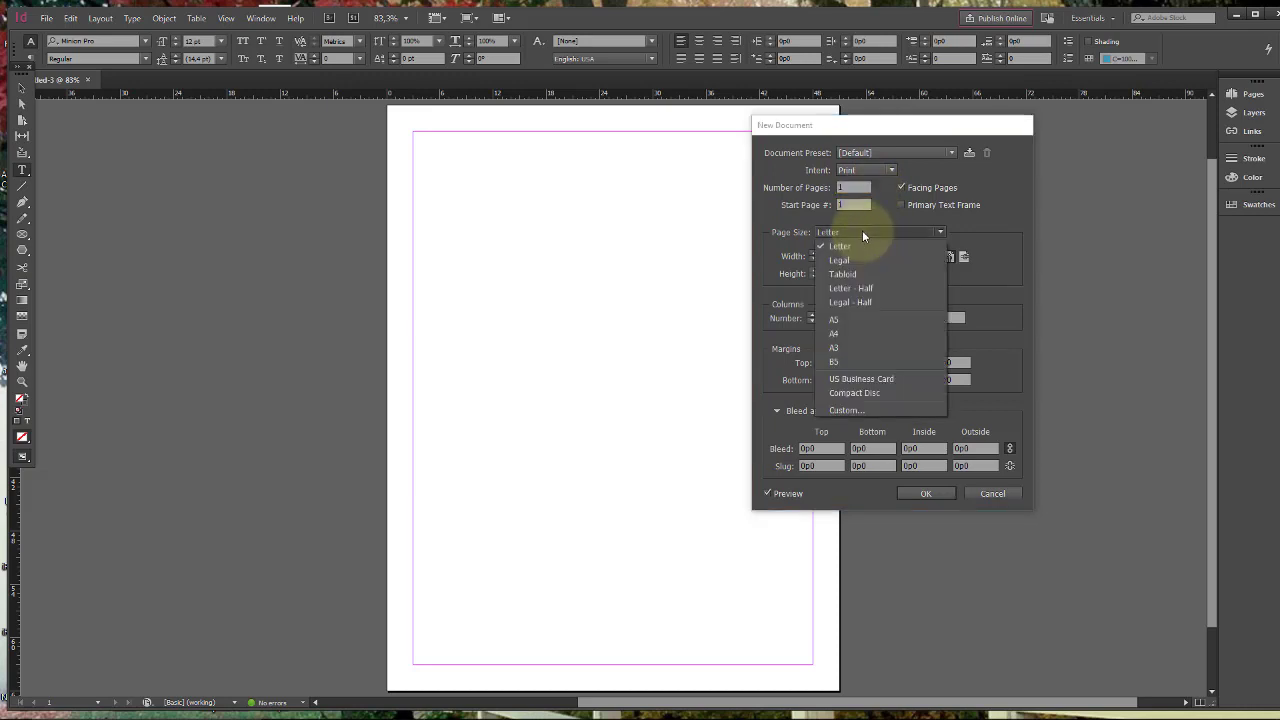
{"action": "left_click", "coordinate": [844, 331]}
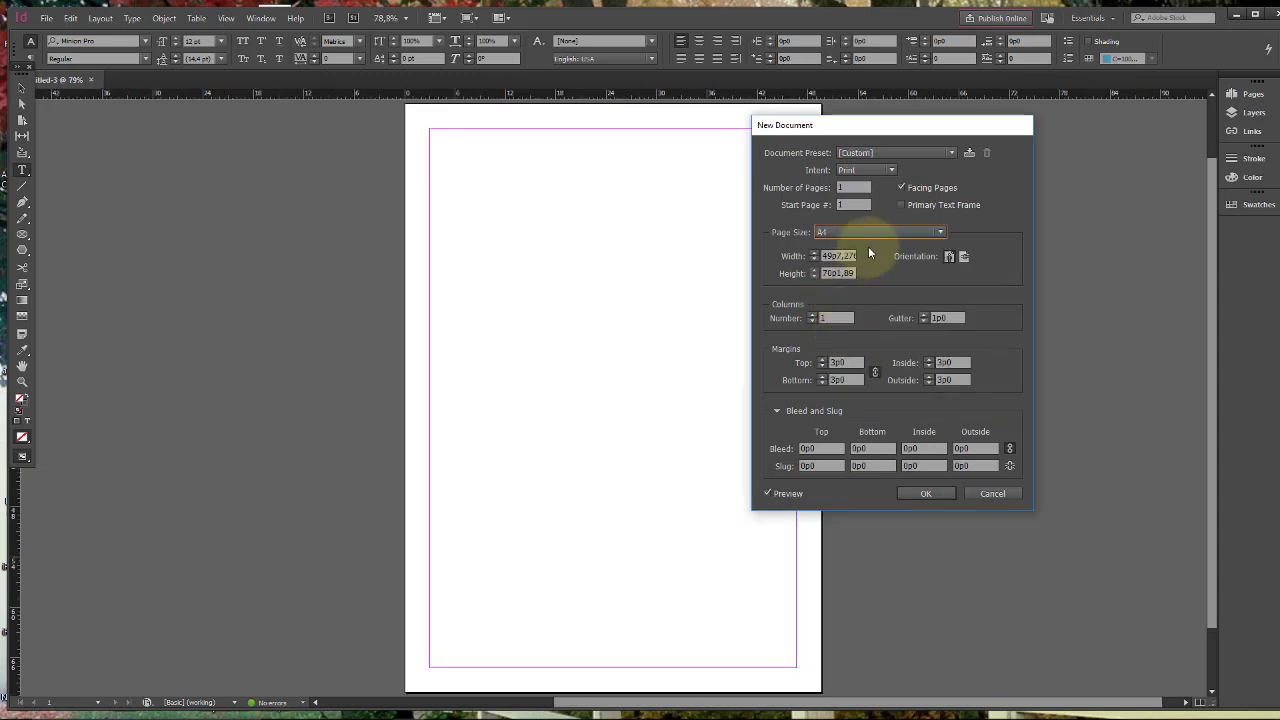
{"action": "left_click", "coordinate": [964, 257]}
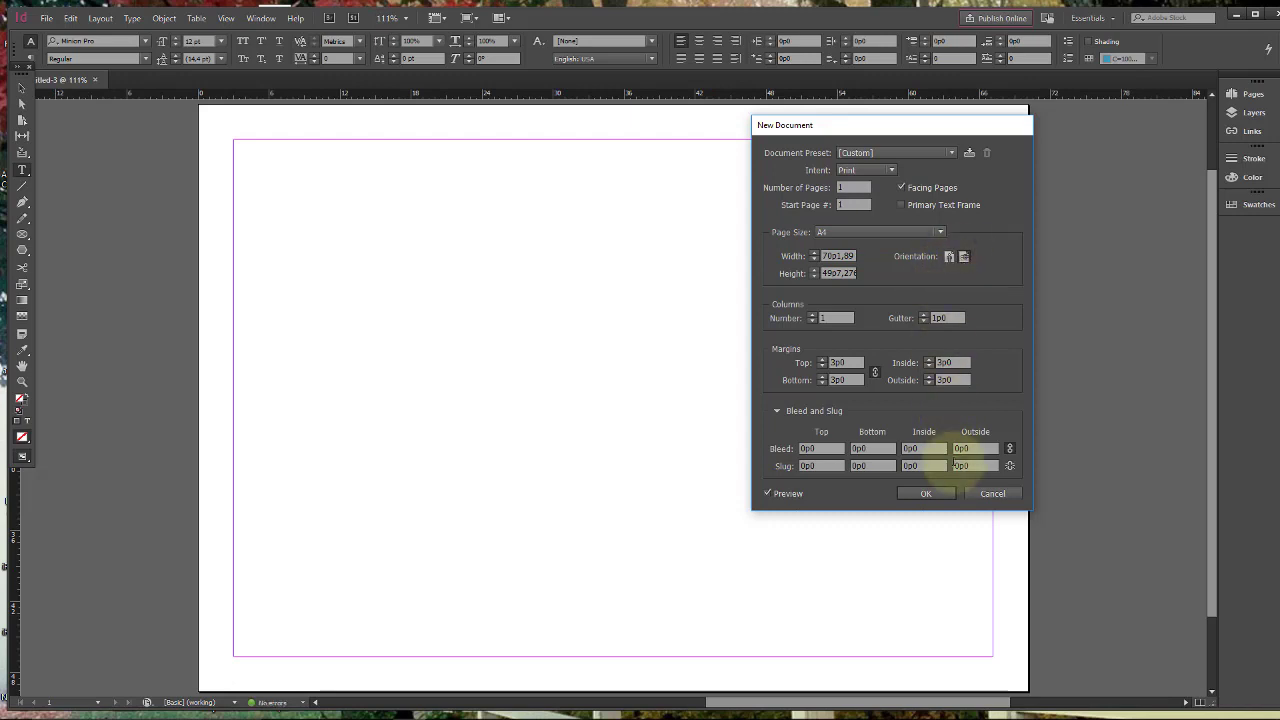
{"action": "left_click", "coordinate": [948, 491]}
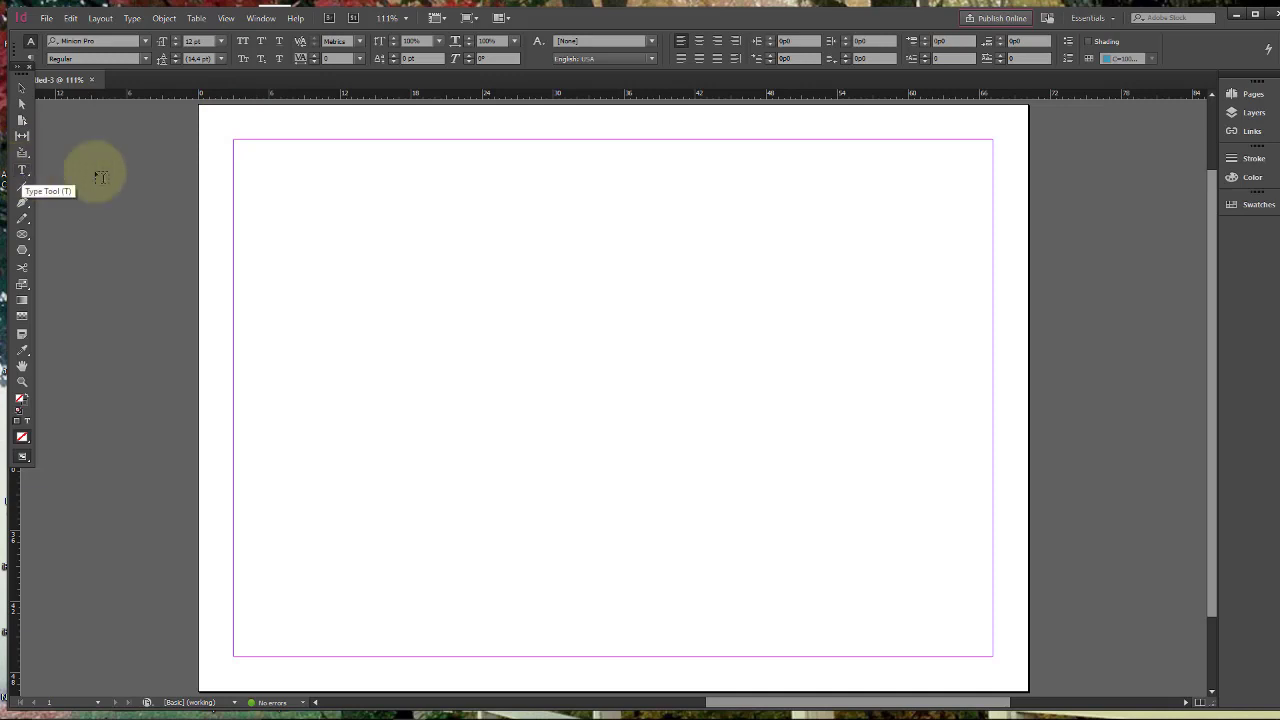
Draw a text frame filling the page margins and lower its top edge to a Y position of about 6p2
{"action": "left_click_drag", "start_coordinate": [233, 140], "coordinate": [991, 656]}
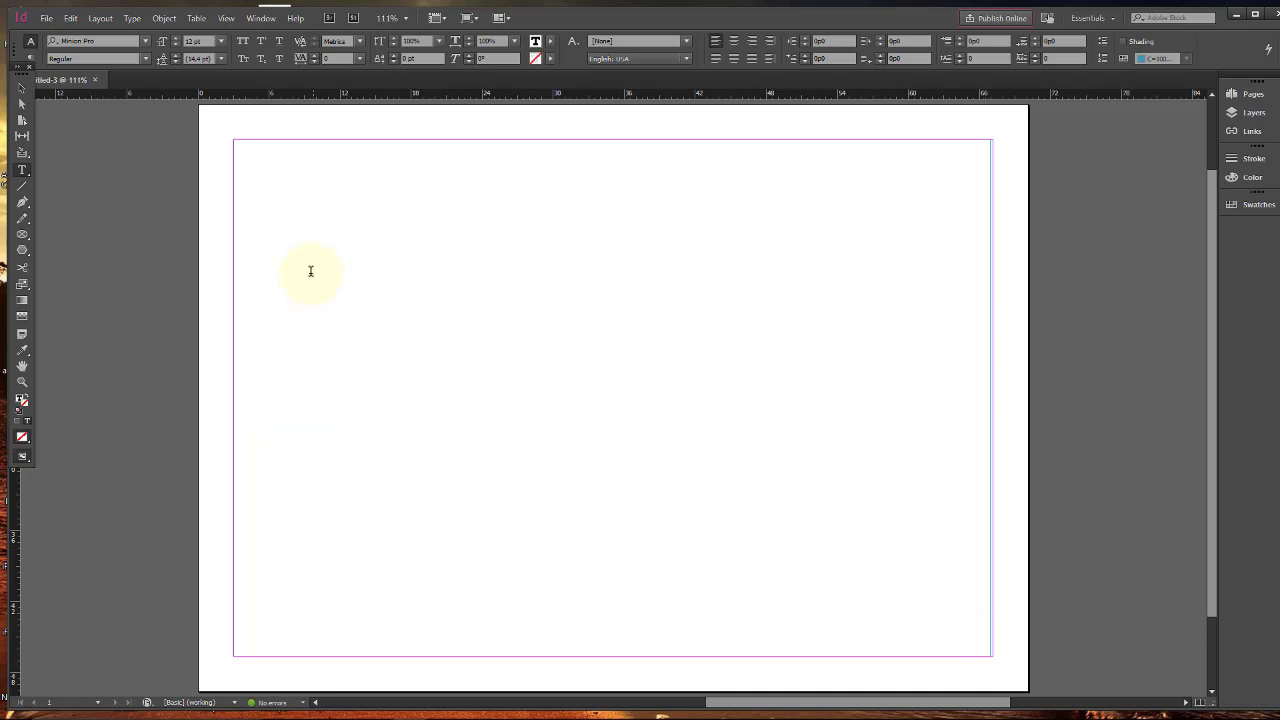
{"action": "left_click", "coordinate": [22, 88]}
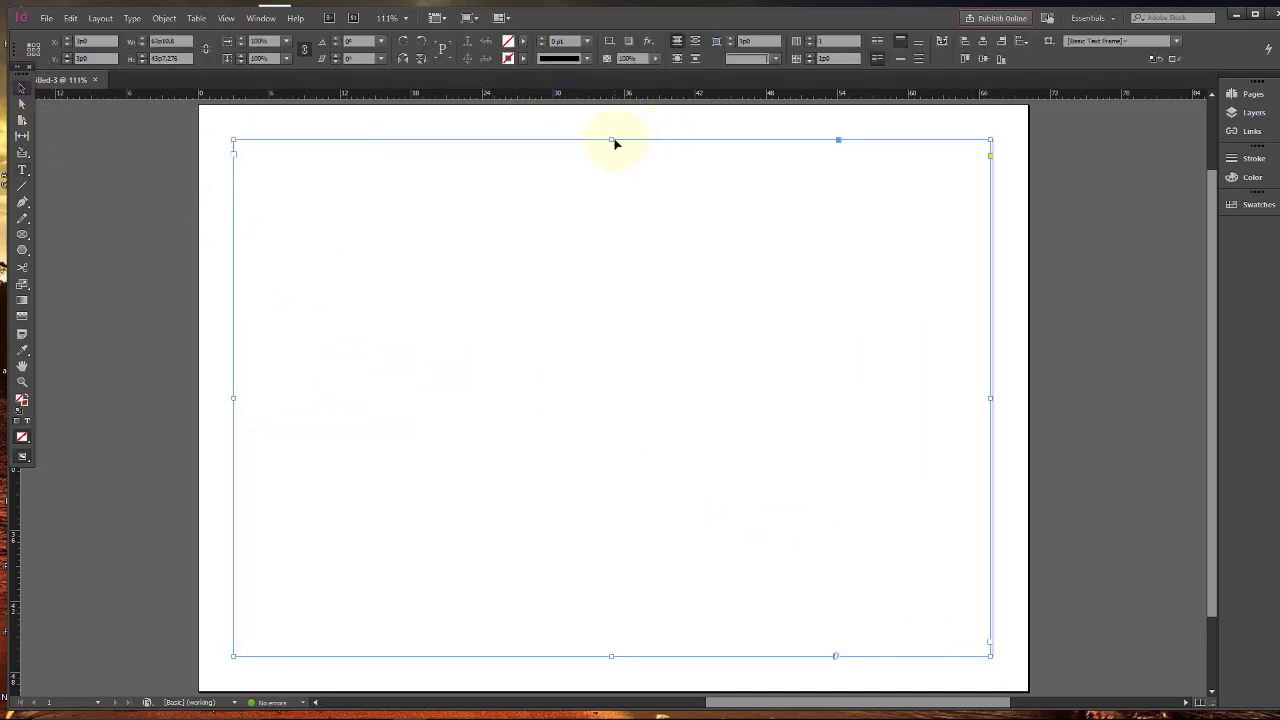
{"action": "left_click_drag", "start_coordinate": [615, 144], "coordinate": [620, 179]}
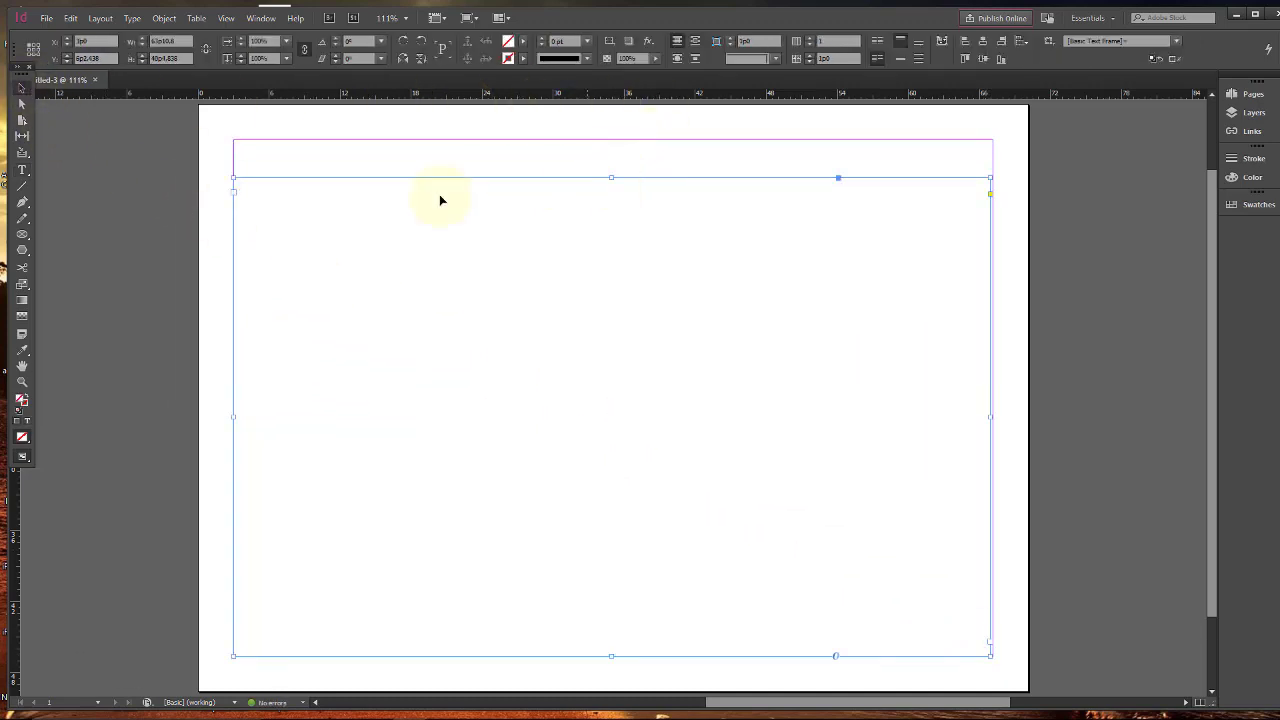
Enter the title "LISTA DE PREÇOS" at the top of the text frame
{"action": "left_click", "coordinate": [24, 172]}
{"action": "left_click", "coordinate": [263, 192]}
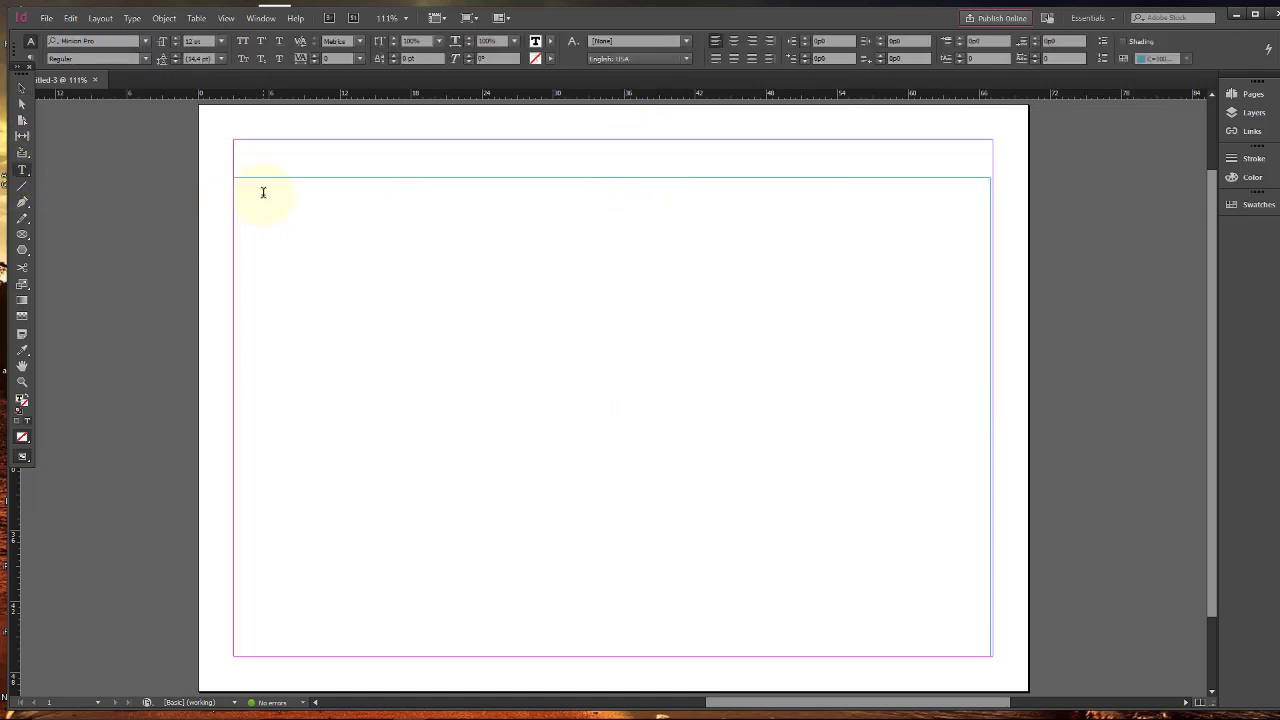
{"action": "type", "text": "LISTA DE"}
{"action": "type", "text": " PRE~CO"}
{"action": "key", "text": "BackSpace"}
{"action": "key", "text": "BackSpace"}
{"action": "type", "text": "ÇOS"}
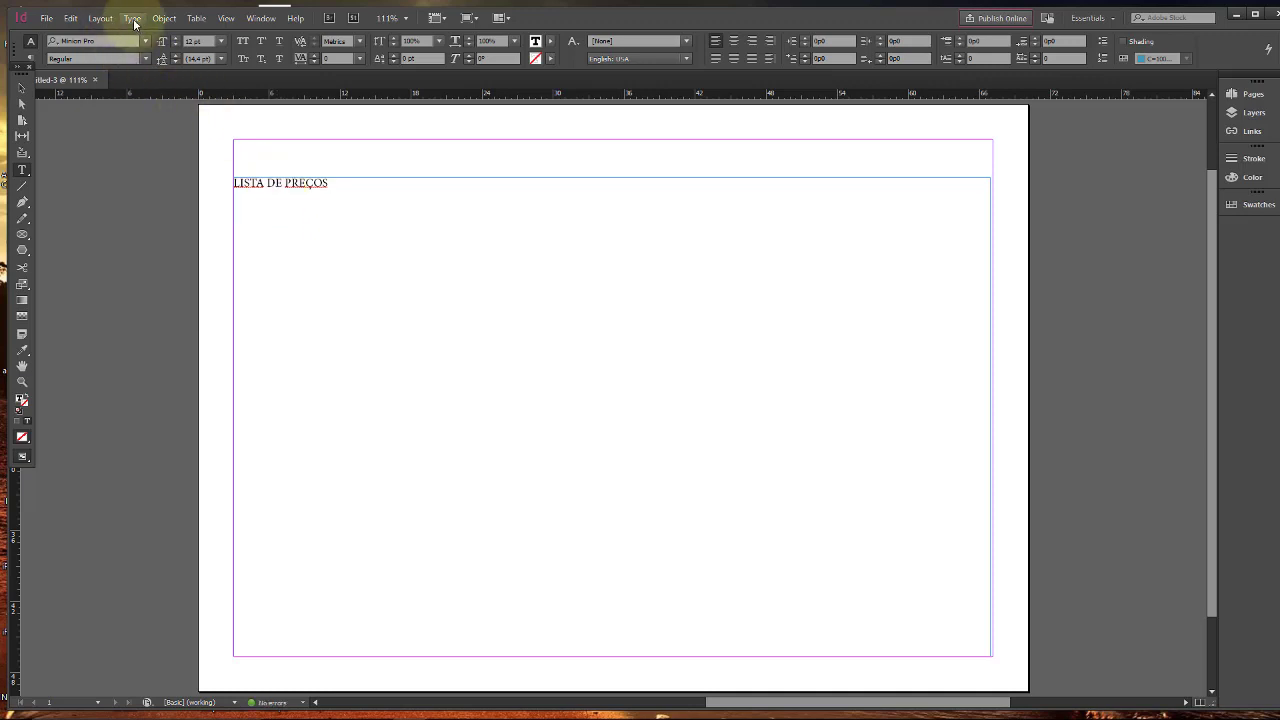
Show the Tabs ruler positioned directly above the text frame and set the horizontal ruler units to centimeters
{"action": "left_click", "coordinate": [132, 19]}
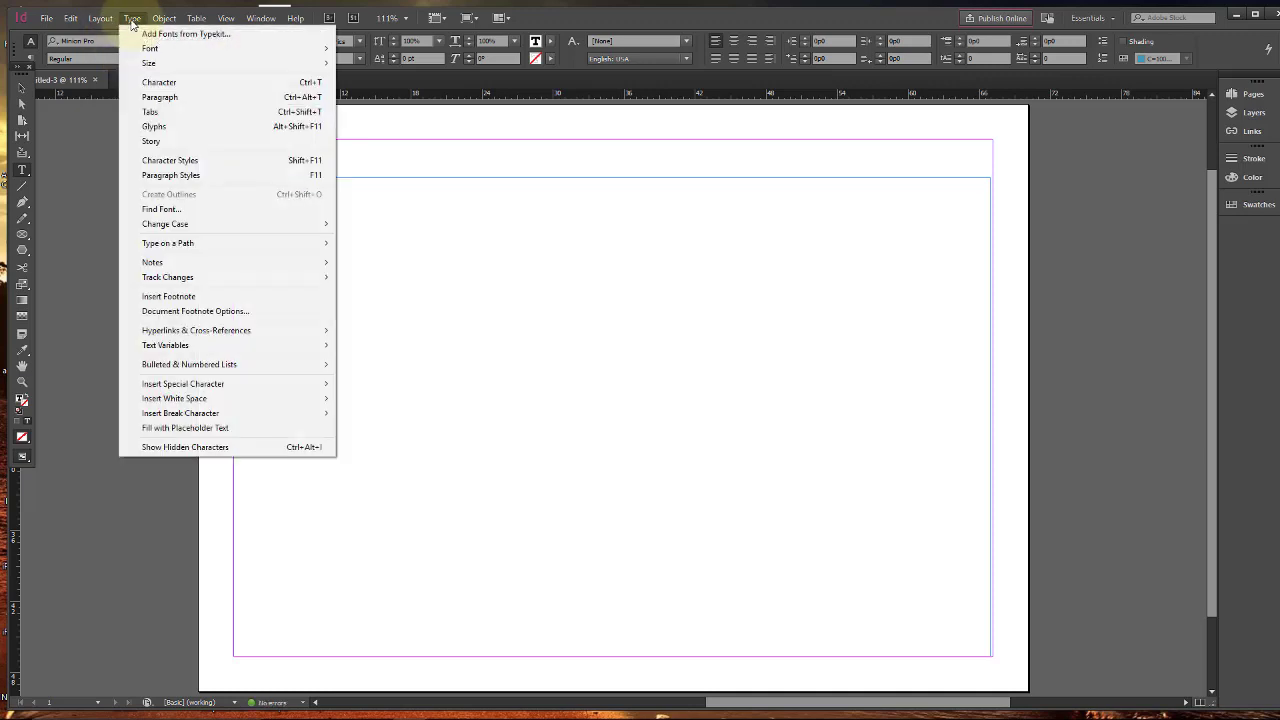
{"action": "left_click", "coordinate": [177, 112]}
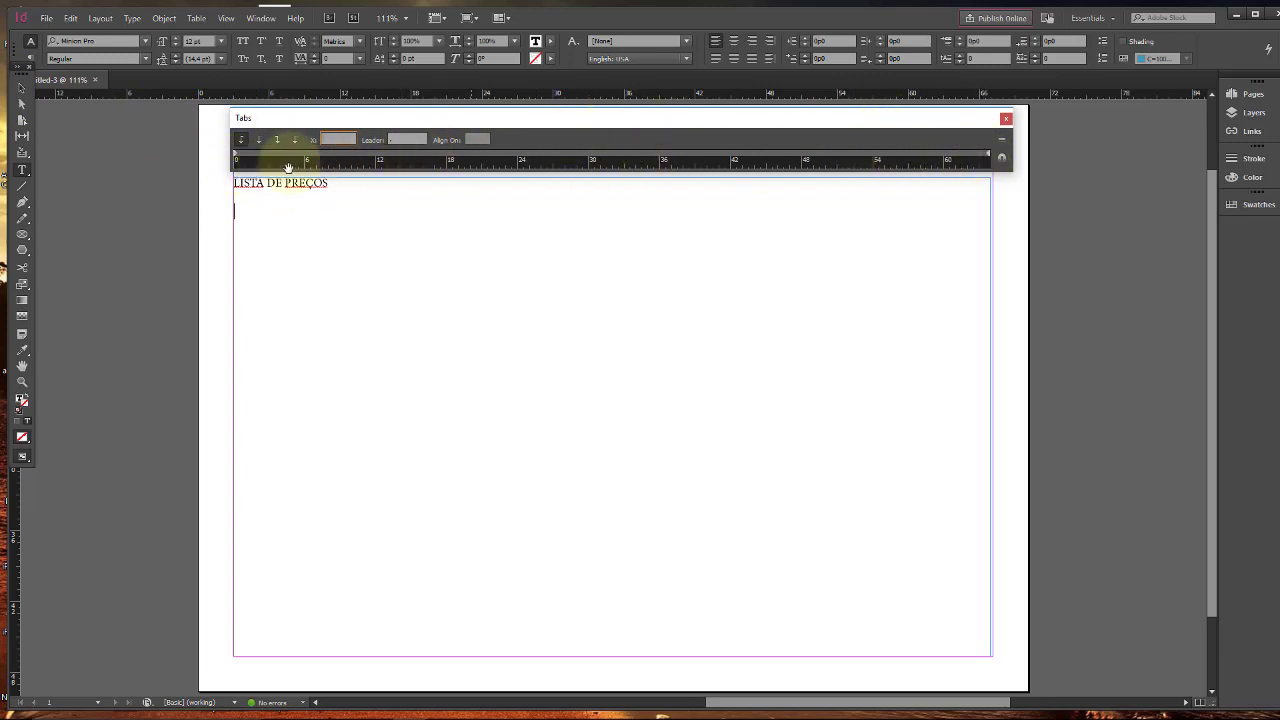
{"action": "left_click", "coordinate": [22, 88]}
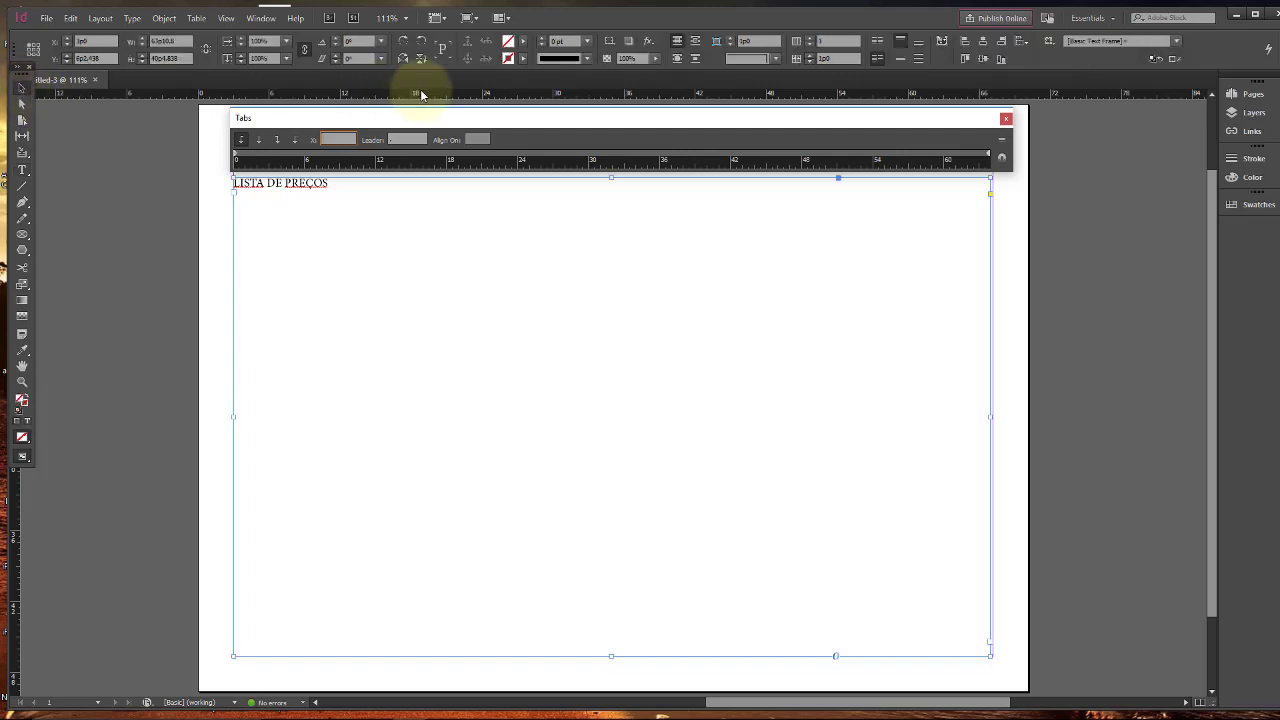
{"action": "left_click_drag", "start_coordinate": [471, 118], "coordinate": [620, 332]}
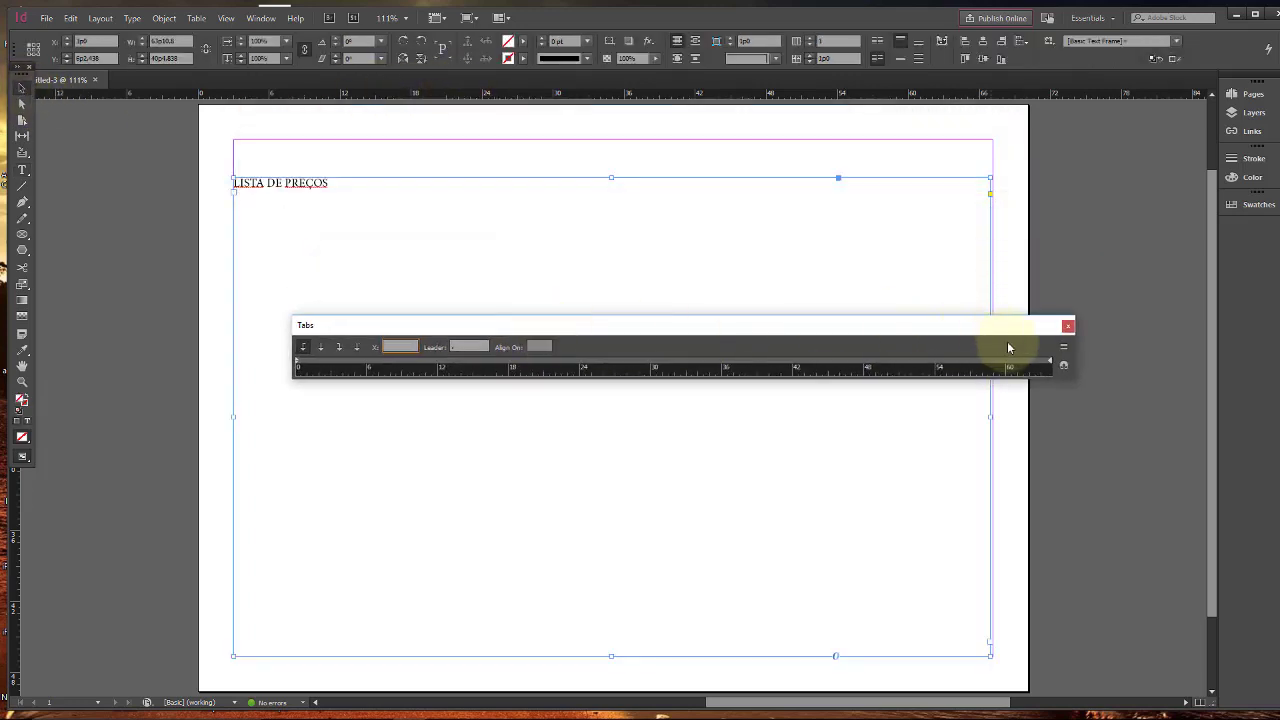
{"action": "left_click", "coordinate": [1063, 366]}
{"action": "left_click_drag", "start_coordinate": [983, 120], "coordinate": [988, 349]}
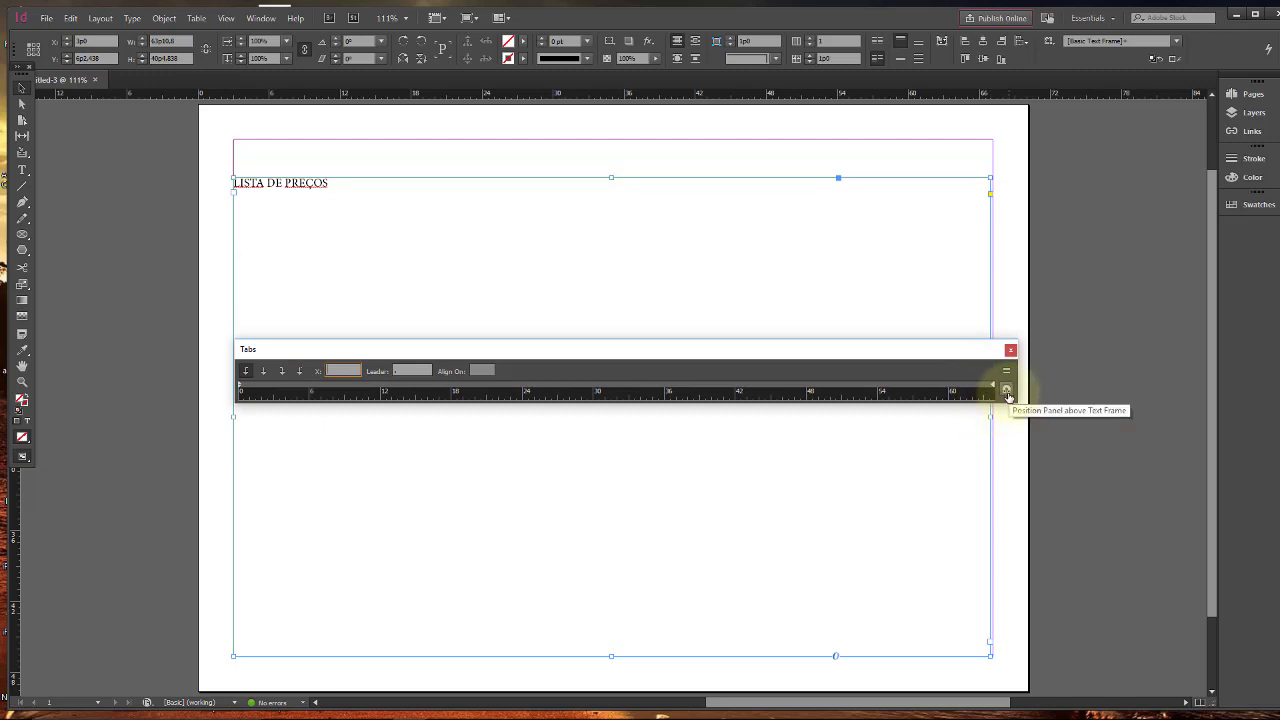
{"action": "left_click", "coordinate": [1007, 394]}
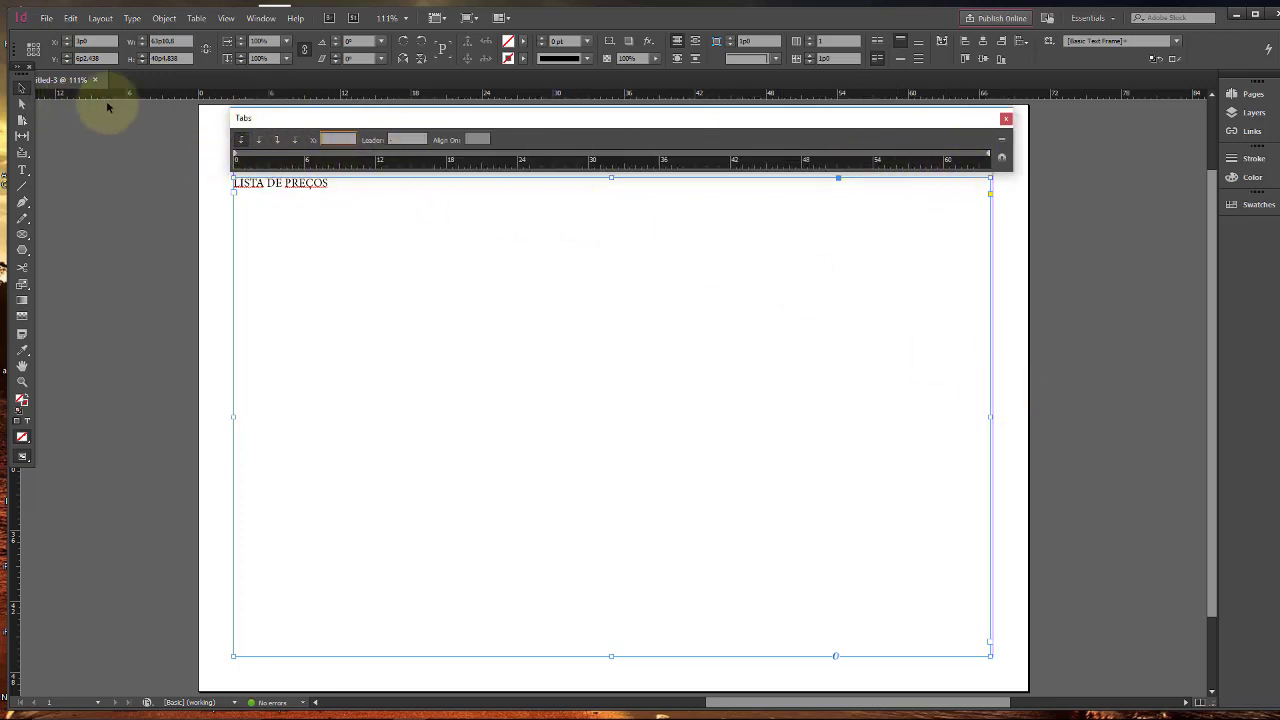
{"action": "right_click", "coordinate": [244, 100]}
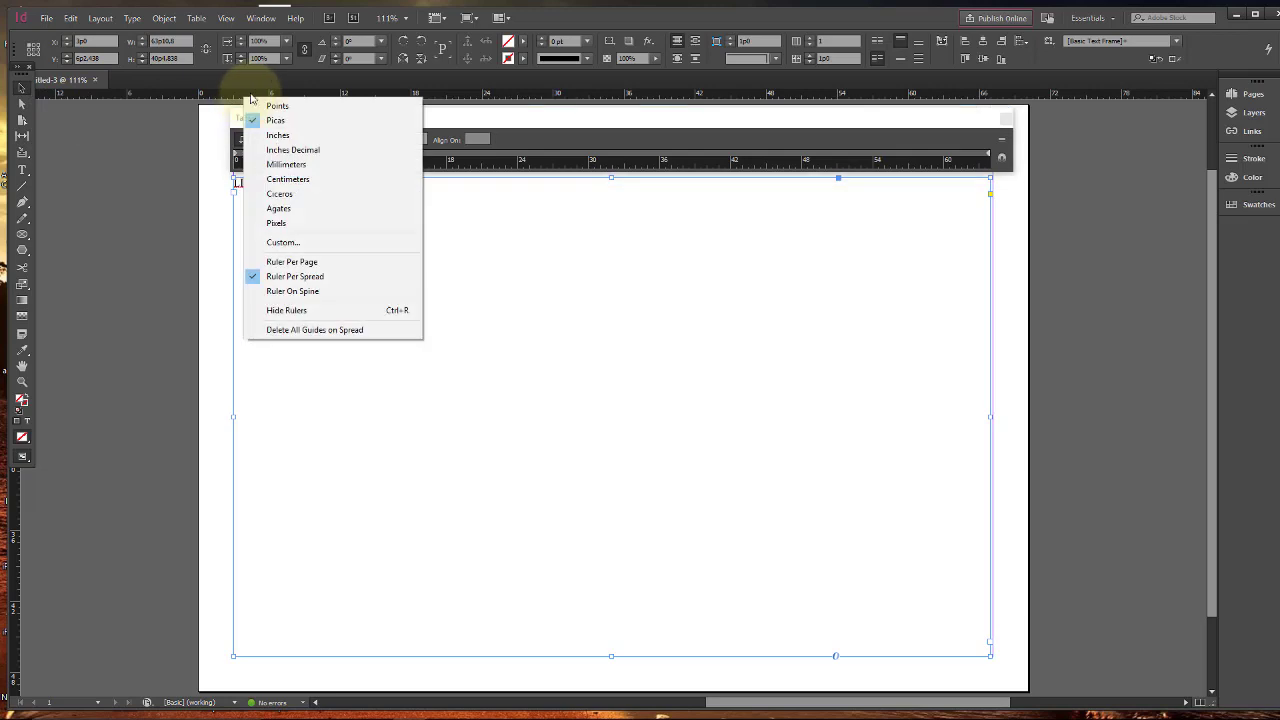
{"action": "left_click", "coordinate": [312, 180]}
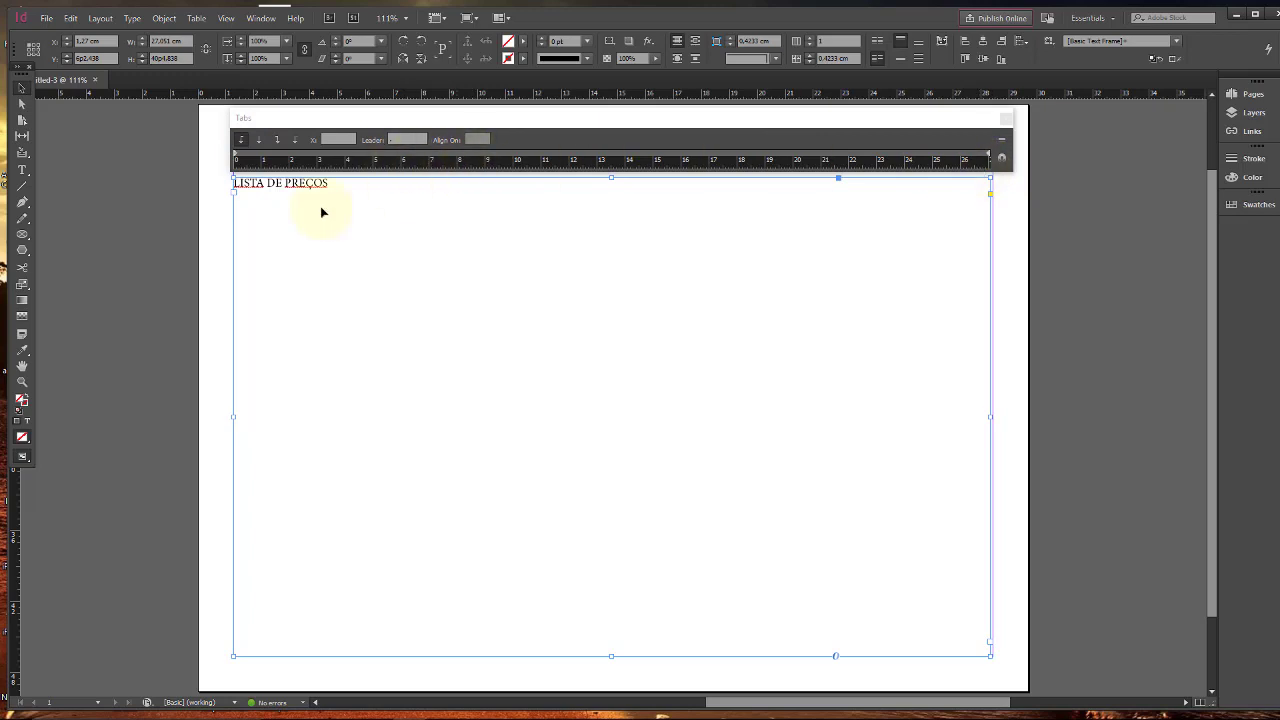
{"action": "left_click", "coordinate": [22, 172]}
{"action": "left_click", "coordinate": [271, 209]}
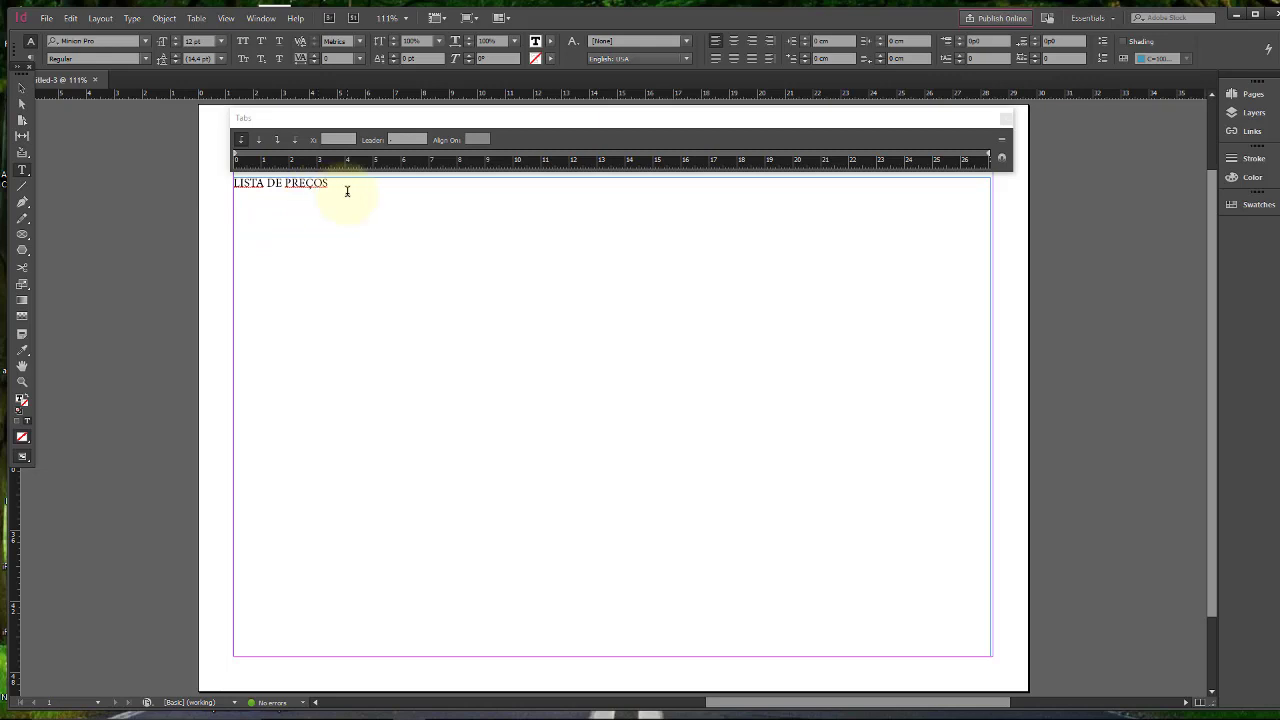
{"action": "type", "text": "PRODUT"}
{"action": "key", "text": "BackSpace"}
{"action": "key", "text": "BackSpace"}
{"action": "key", "text": "BackSpace"}
{"action": "key", "text": "BackSpace"}
{"action": "key", "text": "BackSpace"}
{"action": "key", "text": "BackSpace"}
Add a center-aligned tab stop at about 13 cm on the line below the title and enter "PRODUTO" followed by a tab
{"action": "left_click", "coordinate": [234, 205]}
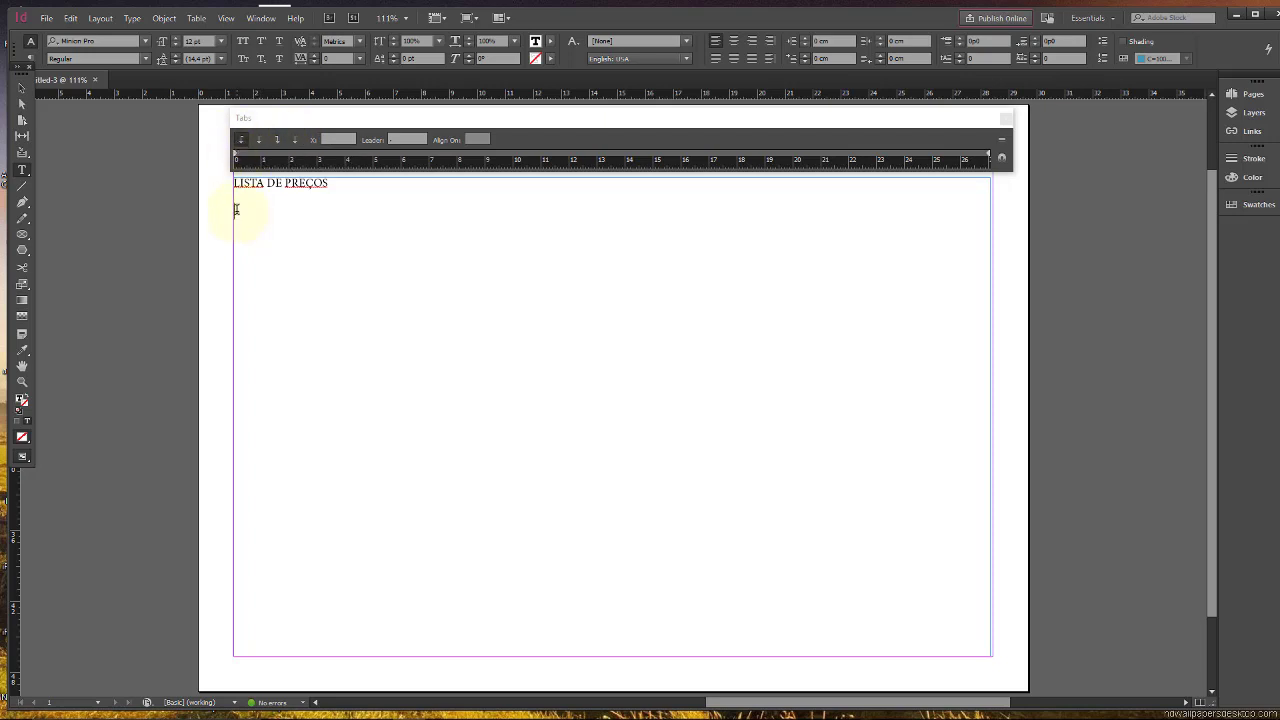
{"action": "left_click", "coordinate": [258, 142]}
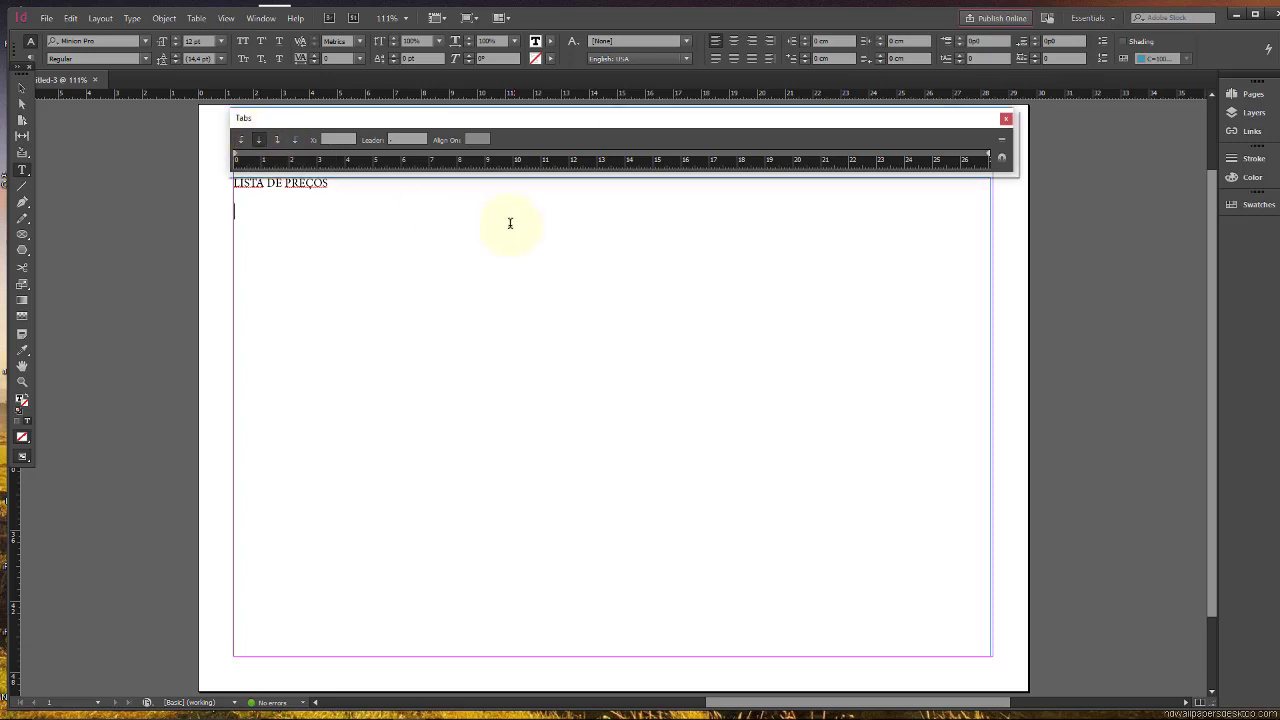
{"action": "left_click", "coordinate": [596, 153]}
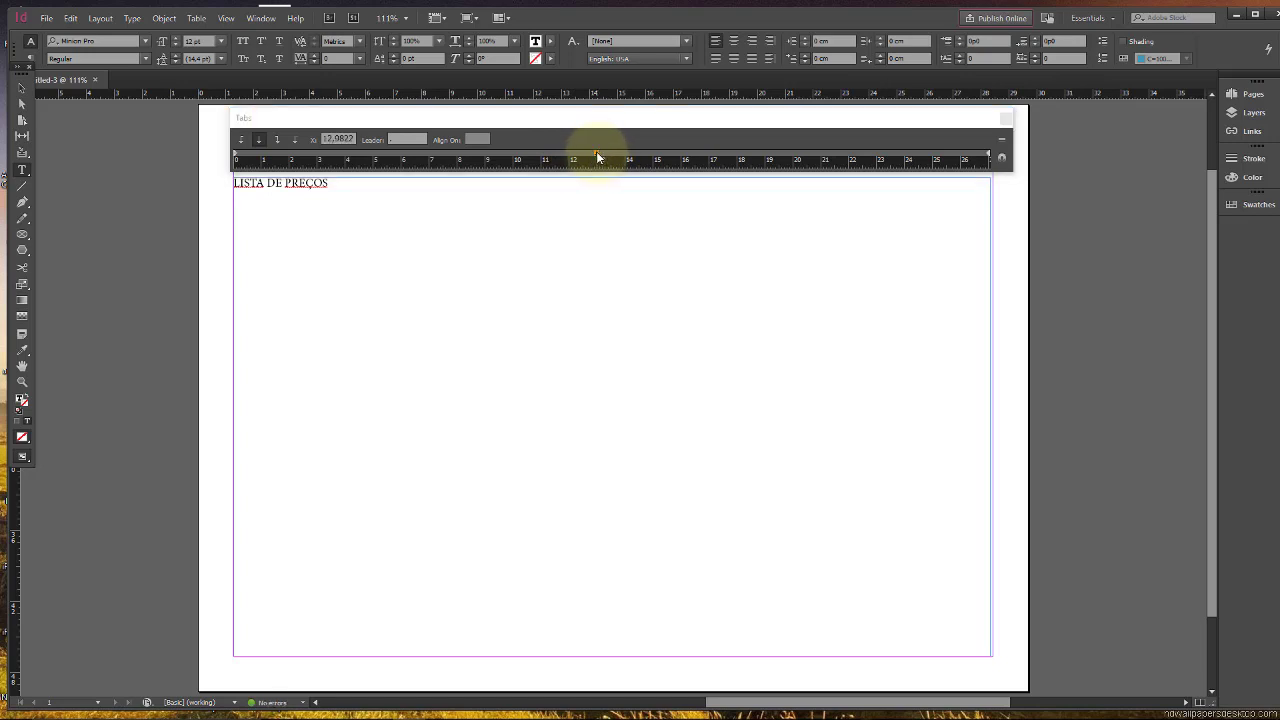
{"action": "type", "text": "PRODUTO"}
{"action": "key", "text": "Tab"}
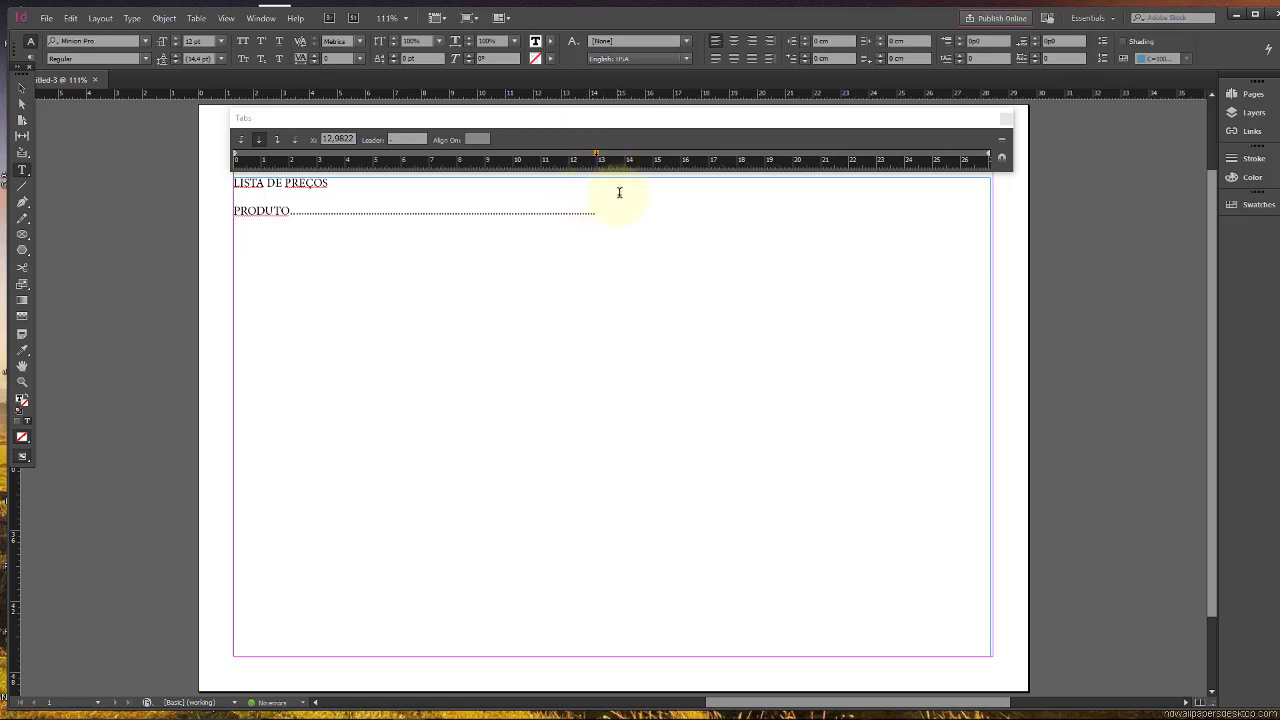
Clear the dot leader of the 13 cm tab stop and enter "UNIDADE" at that stop
{"action": "left_click", "coordinate": [412, 137]}
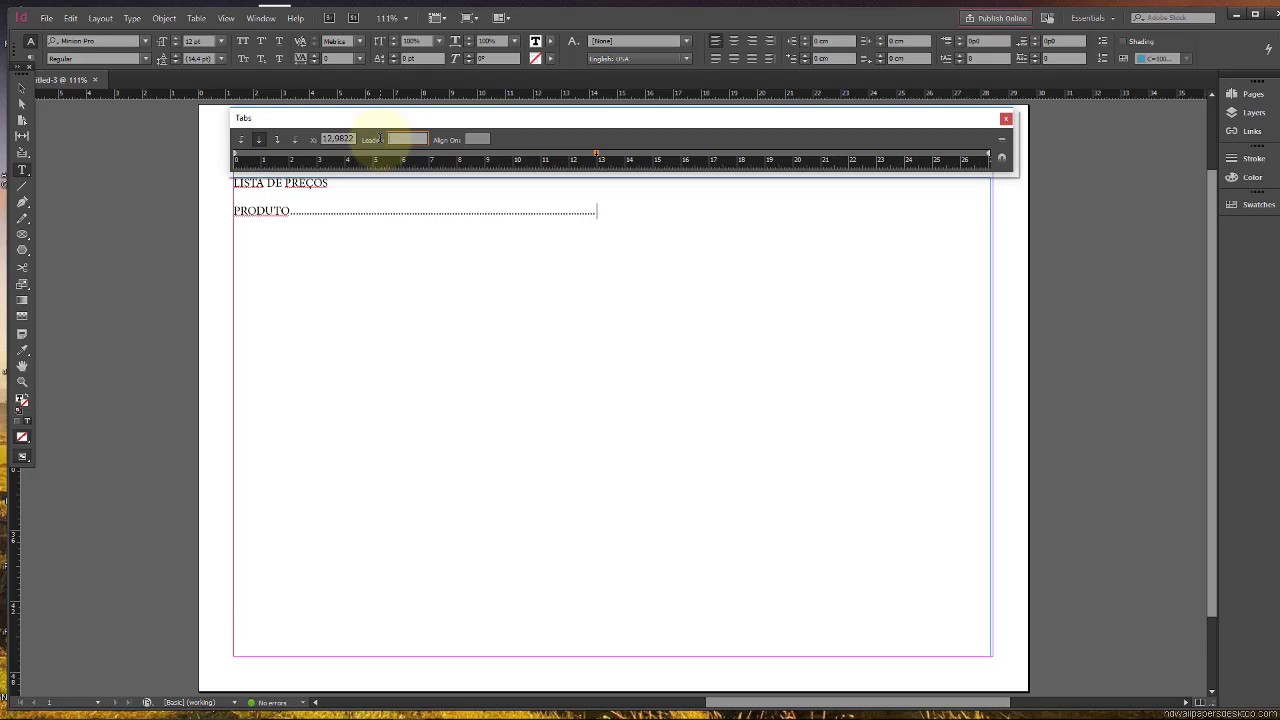
{"action": "left_click", "coordinate": [486, 141]}
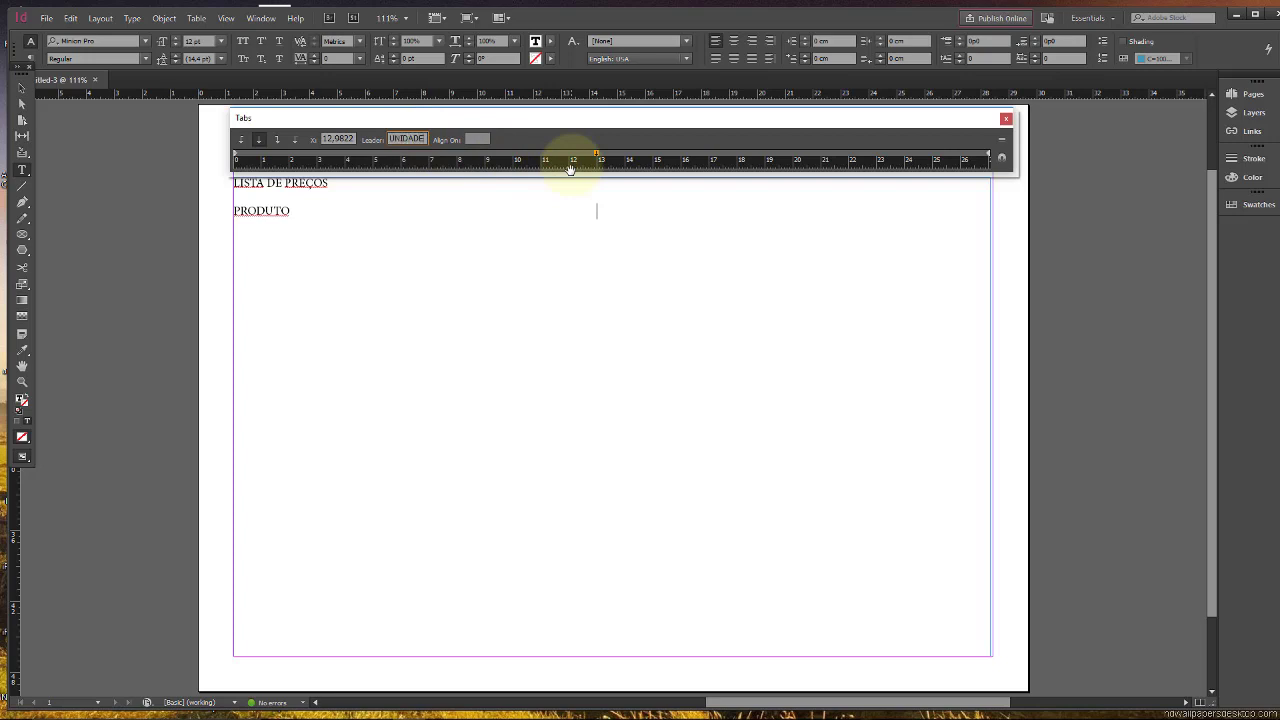
{"action": "left_click", "coordinate": [605, 213]}
{"action": "type", "text": "U"}
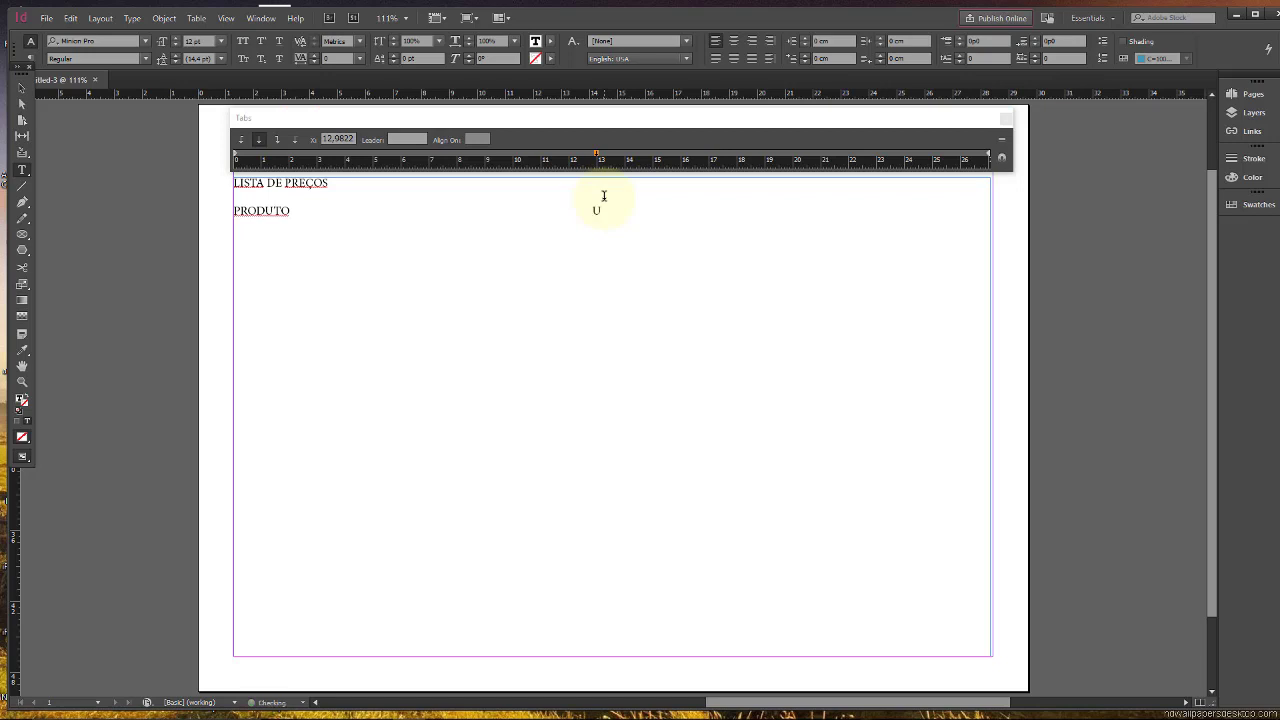
{"action": "type", "text": "NIDADE"}
Add a right-aligned tab stop at about 26.8 cm without a leader and enter "VALOR" at that stop
{"action": "left_click", "coordinate": [258, 140]}
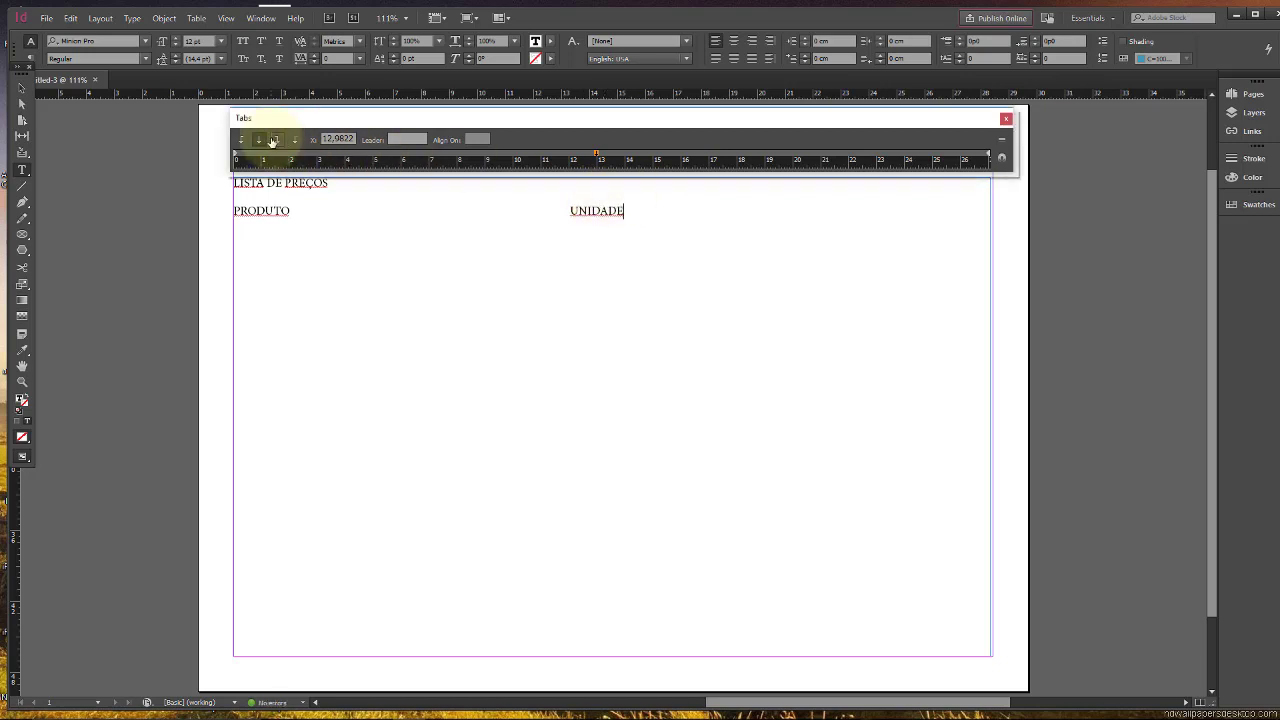
{"action": "left_click", "coordinate": [274, 140]}
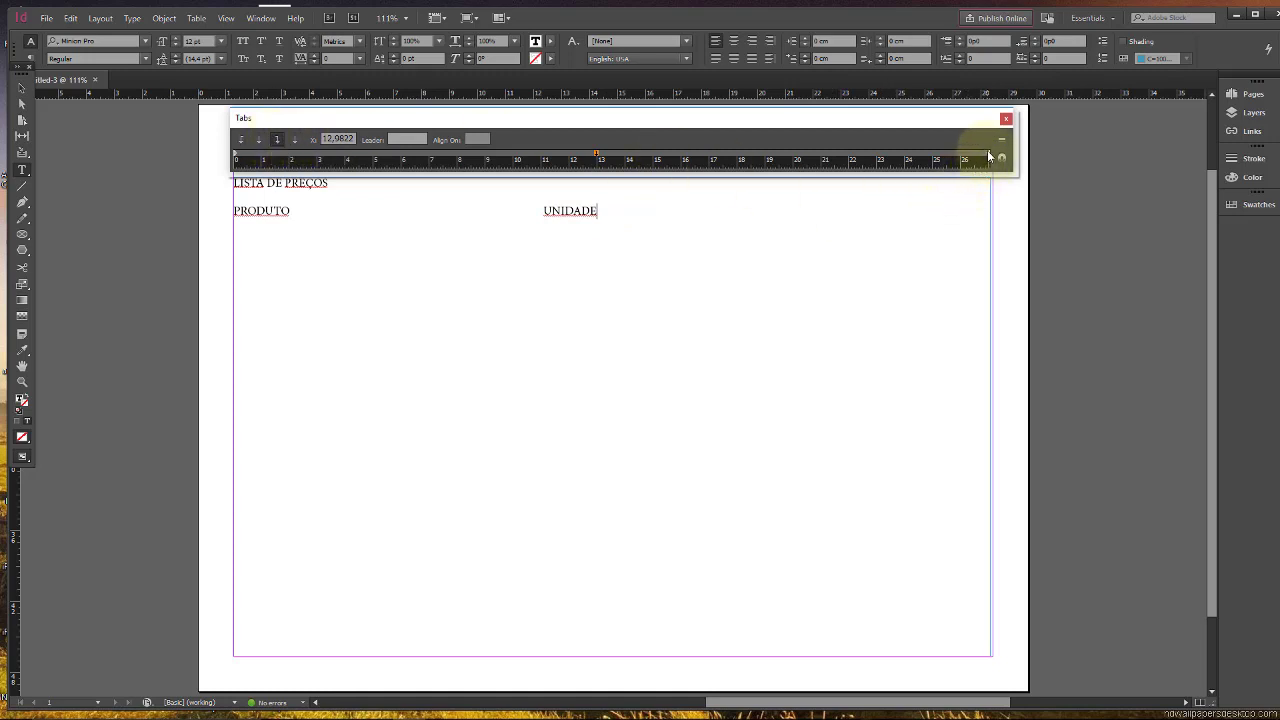
{"action": "left_click", "coordinate": [986, 156]}
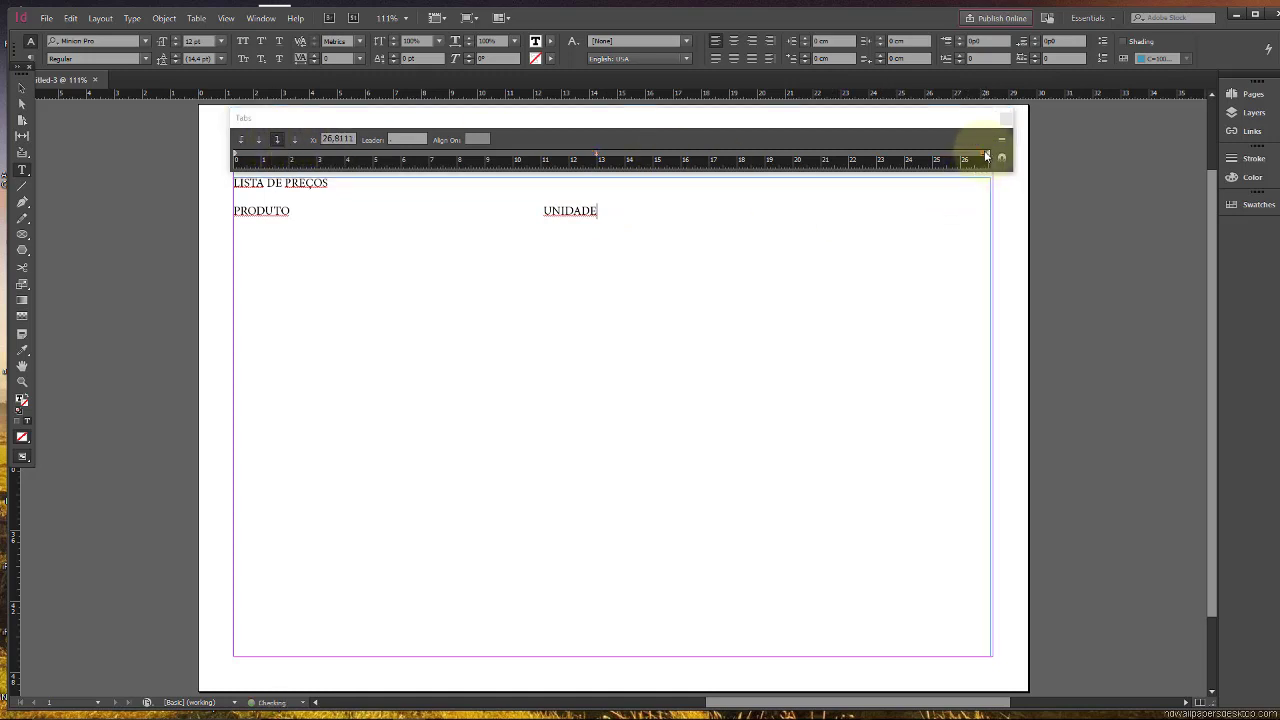
{"action": "left_click", "coordinate": [422, 141]}
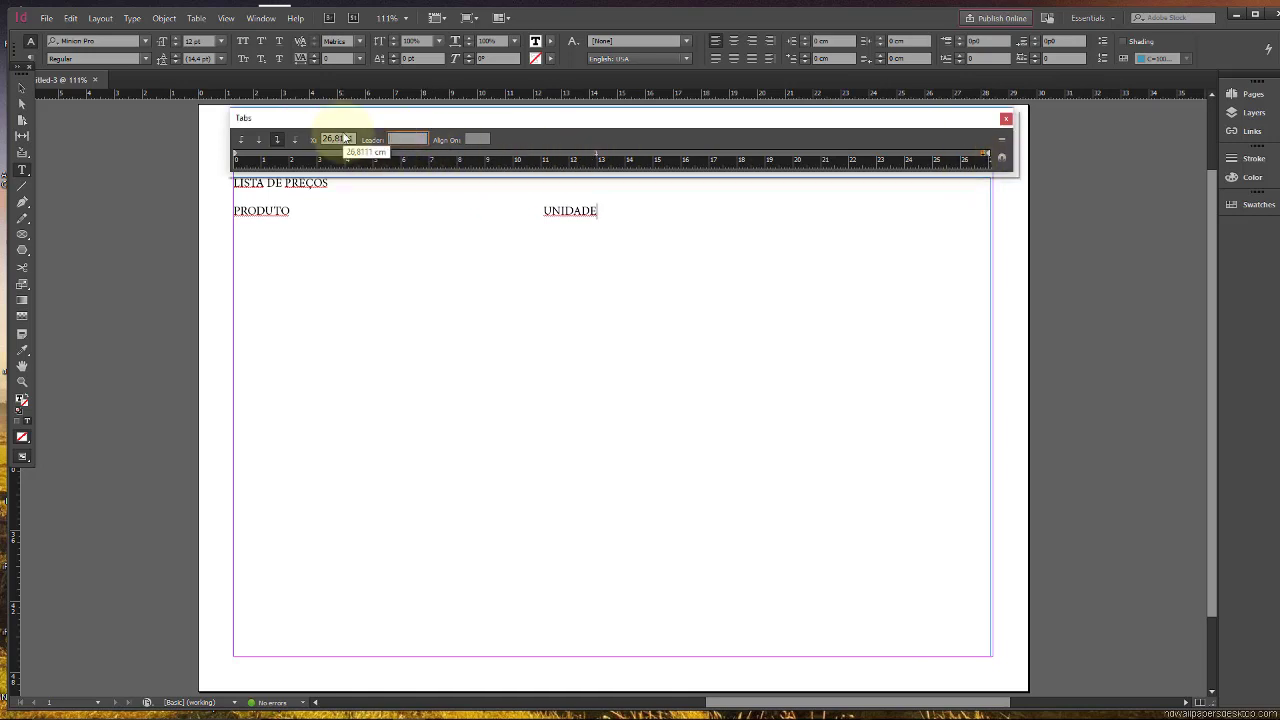
{"action": "left_click", "coordinate": [974, 206]}
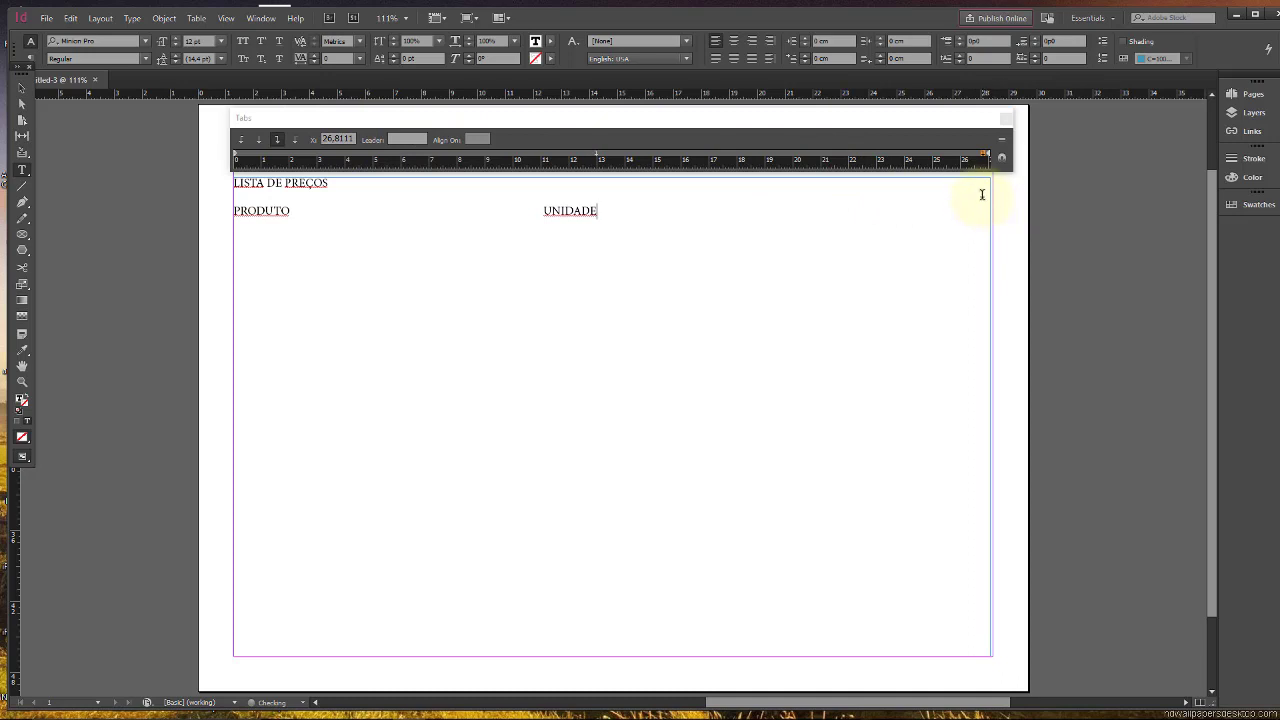
{"action": "left_click", "coordinate": [986, 188]}
{"action": "left_click", "coordinate": [985, 157]}
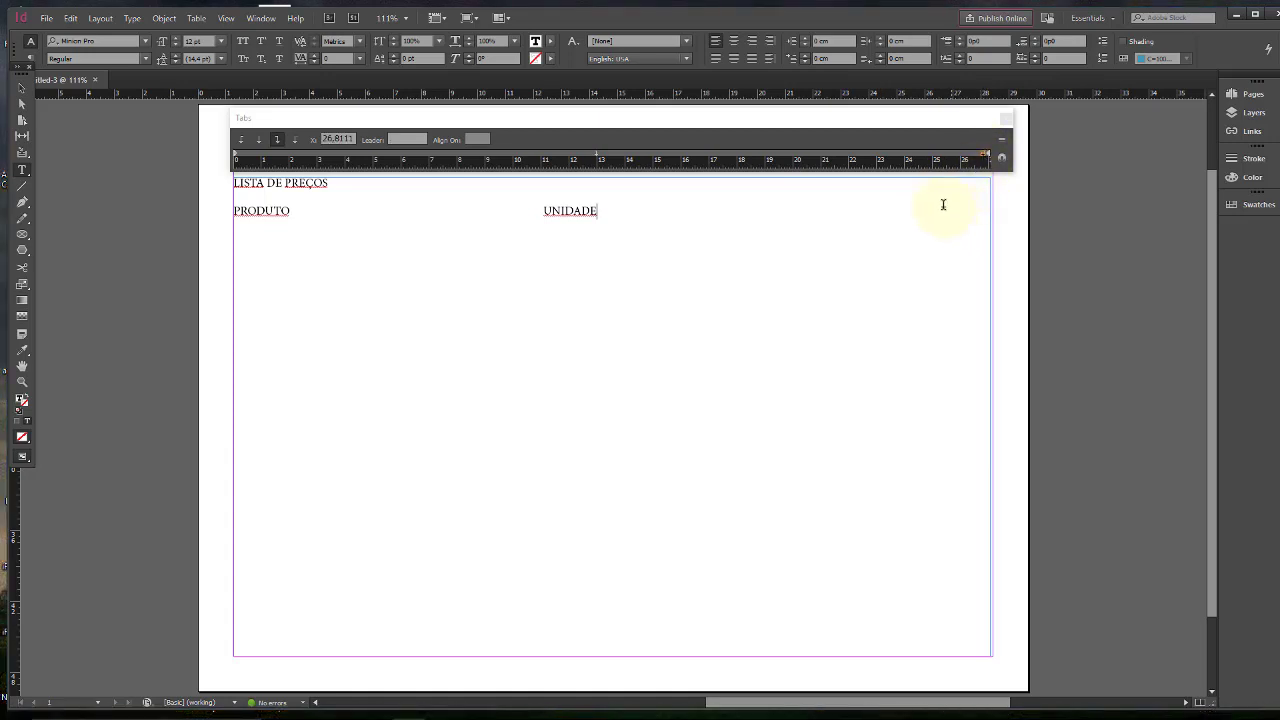
{"action": "key", "text": "Tab"}
{"action": "type", "text": "VALOR"}
Center-align the tab stop of "UNIDADE" and move it to about 13.3 cm
{"action": "left_click", "coordinate": [597, 157]}
{"action": "left_click", "coordinate": [259, 140]}
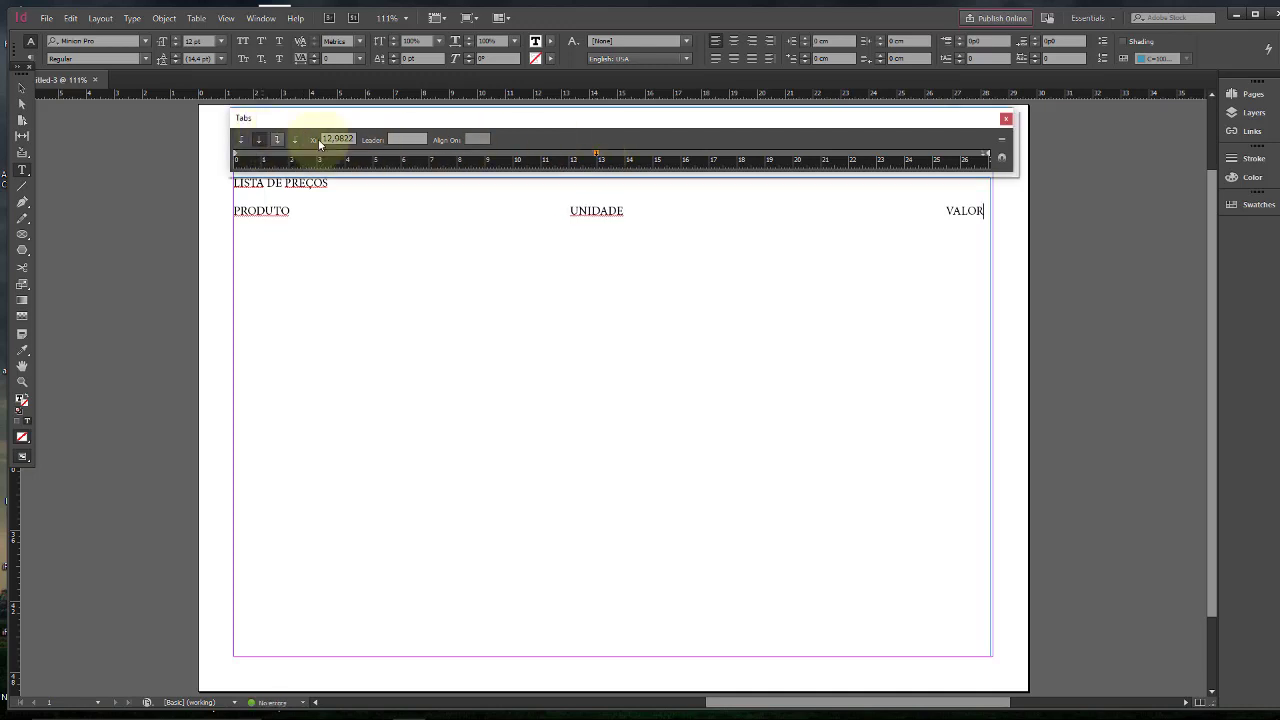
{"action": "left_click", "coordinate": [278, 140]}
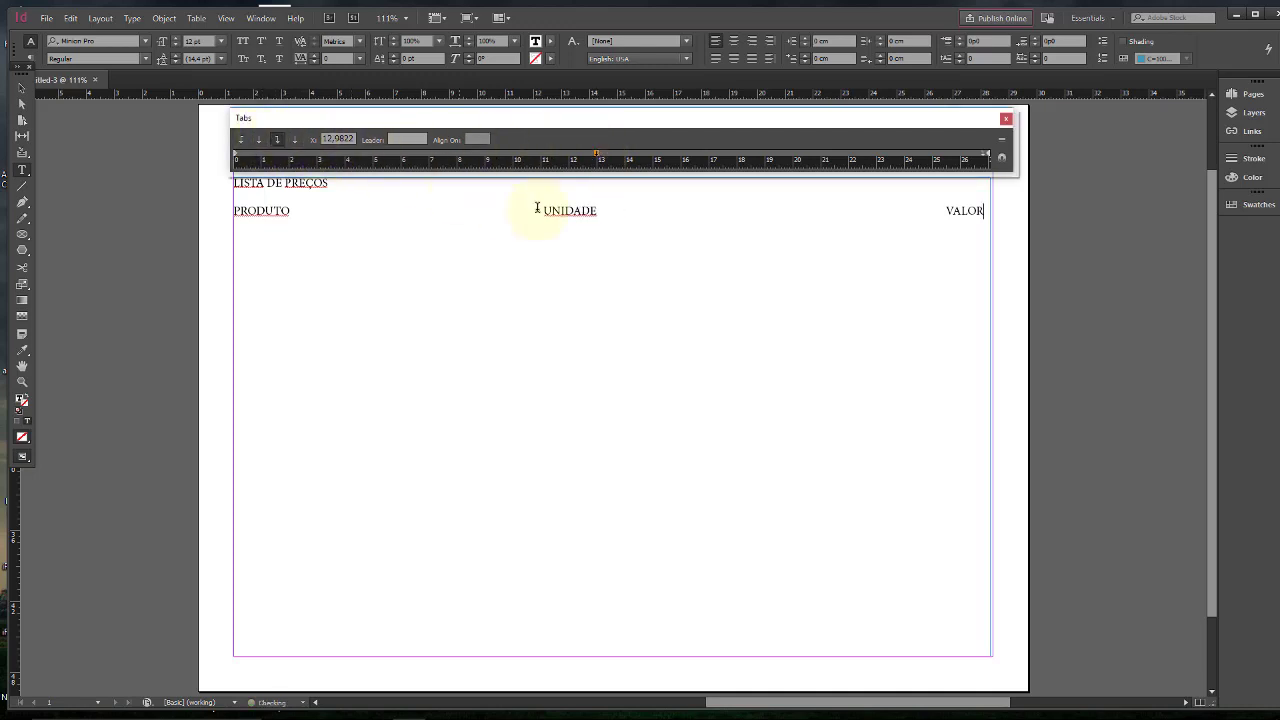
{"action": "left_click", "coordinate": [257, 141]}
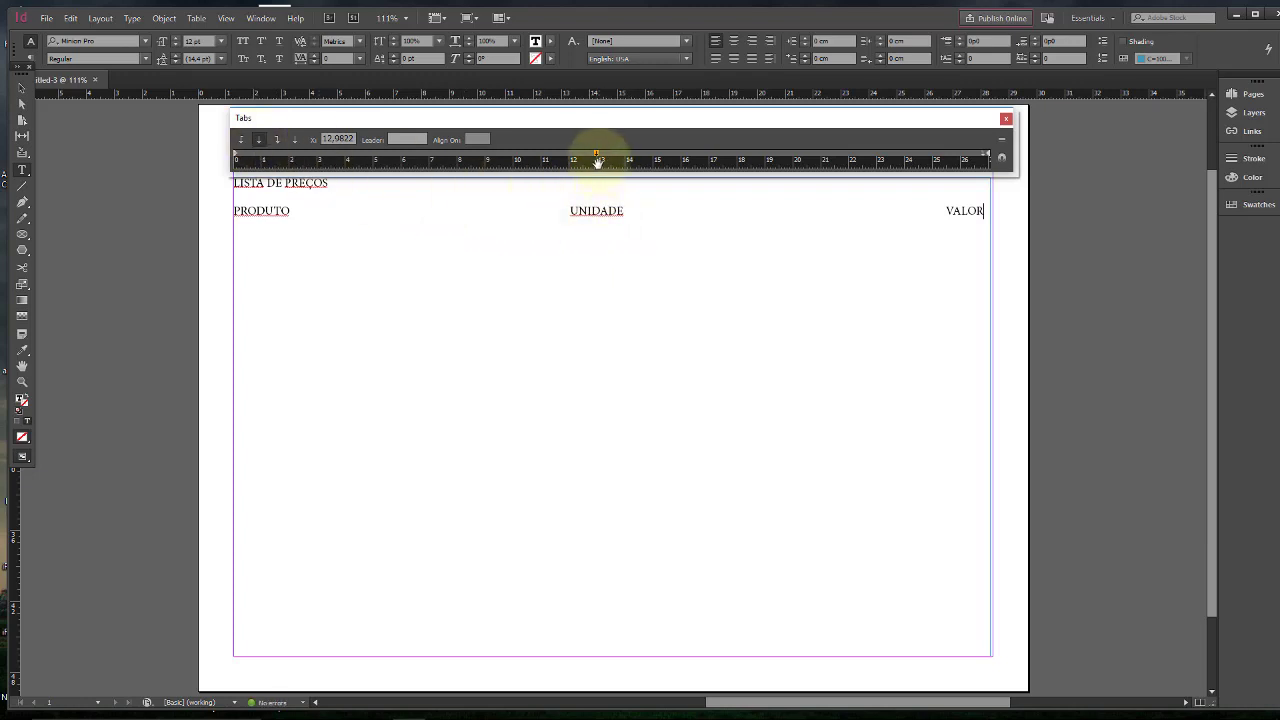
{"action": "left_click_drag", "start_coordinate": [594, 154], "coordinate": [604, 158]}
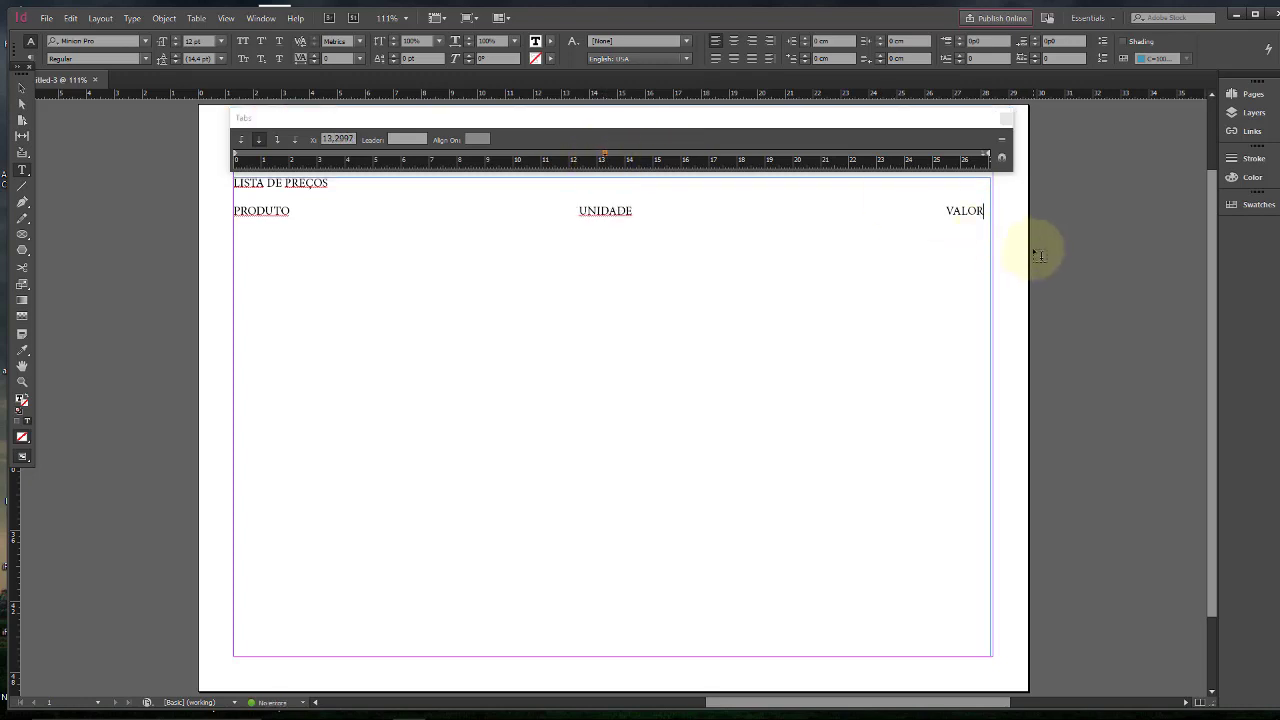
Start a new line below the column headings and give its 13.3 cm and 26.8 cm tab stops a dot leader
{"action": "left_click", "coordinate": [983, 210]}
{"action": "key", "text": "Return"}
{"action": "left_click", "coordinate": [605, 155]}
{"action": "left_click", "coordinate": [425, 134]}
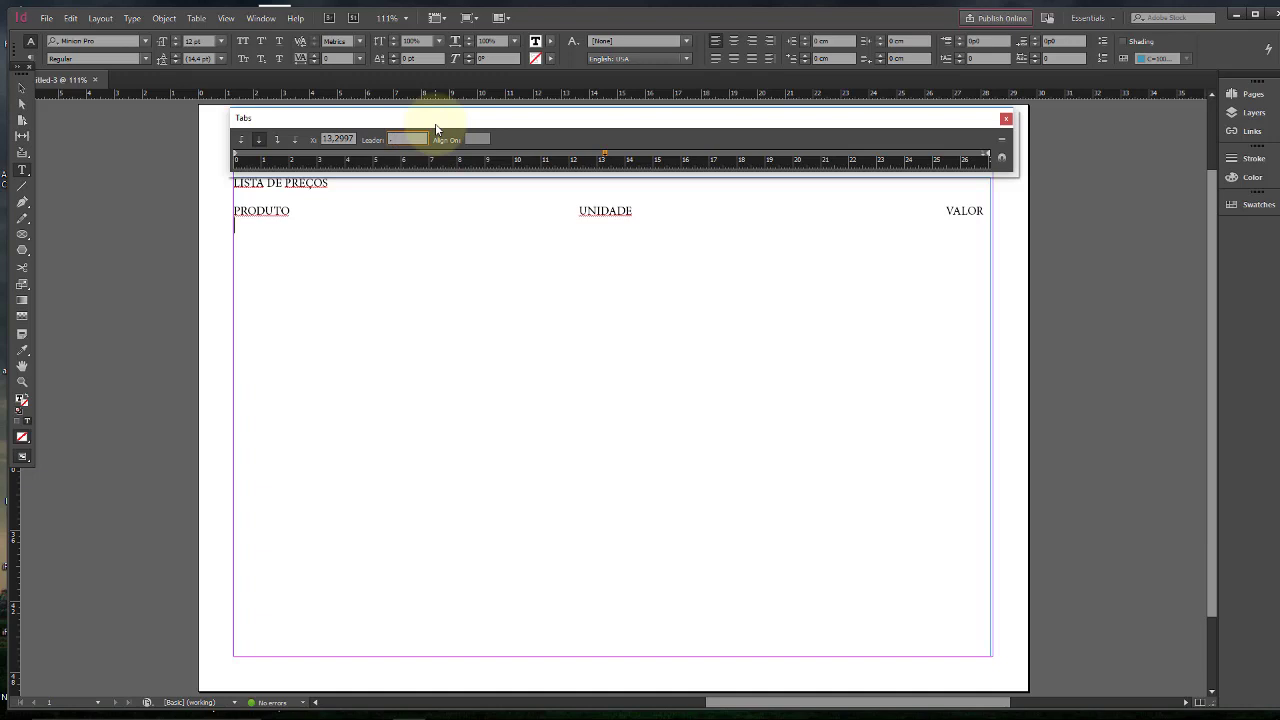
{"action": "left_click", "coordinate": [985, 155]}
{"action": "left_click", "coordinate": [985, 156], "text": "alt"}
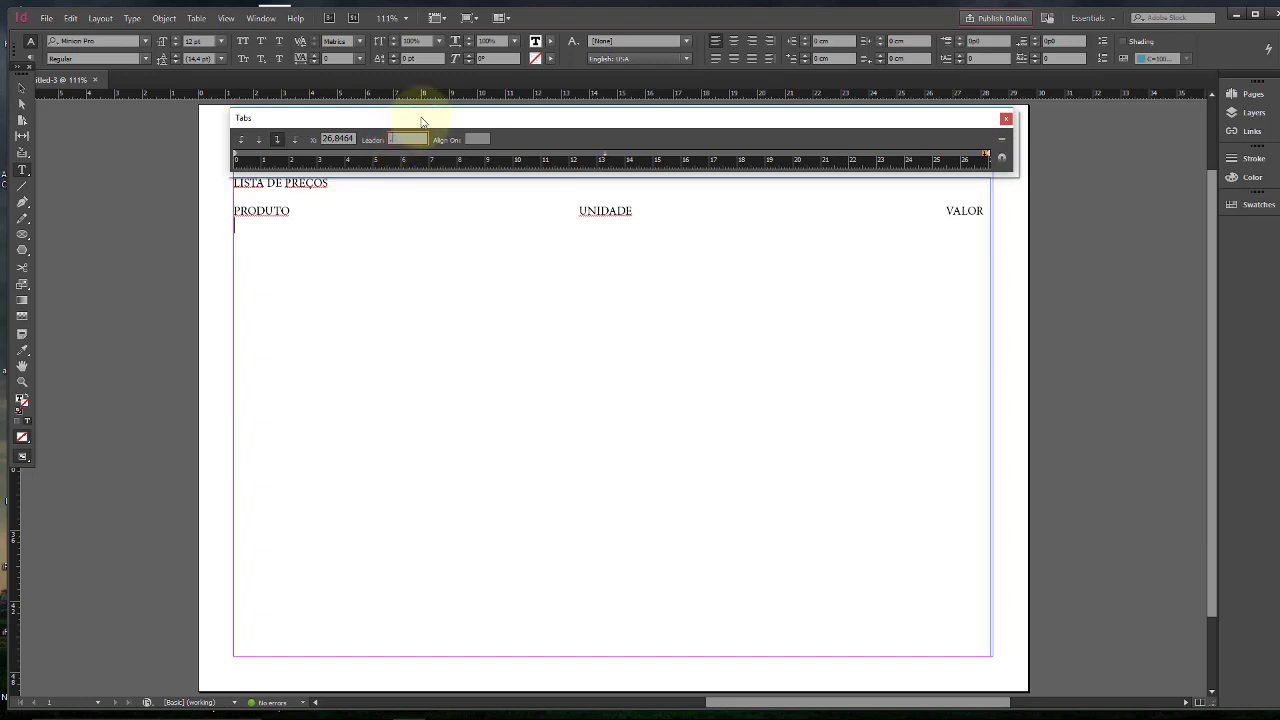
{"action": "type", "text": "."}
Enter "ARROZ" followed by a tab on the line below "PRODUTO"
{"action": "type", "text": "ARRO"}
{"action": "left_click", "coordinate": [251, 234]}
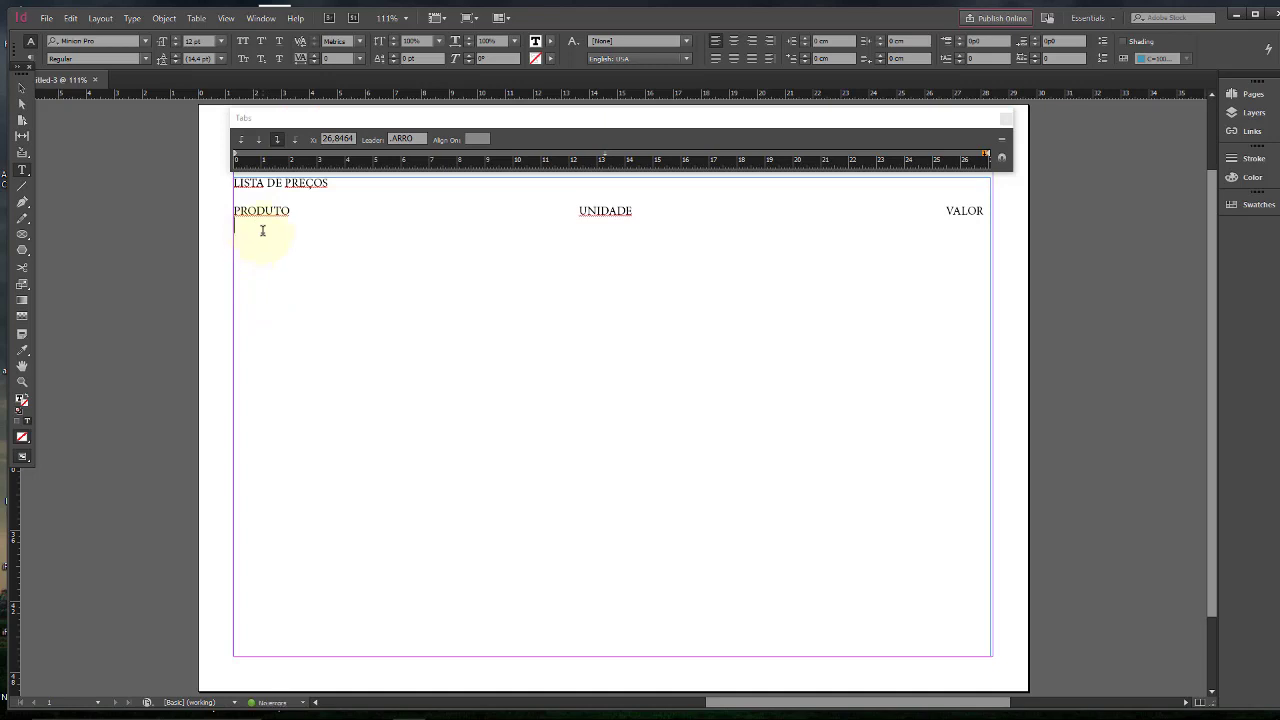
{"action": "type", "text": "ARROZ"}
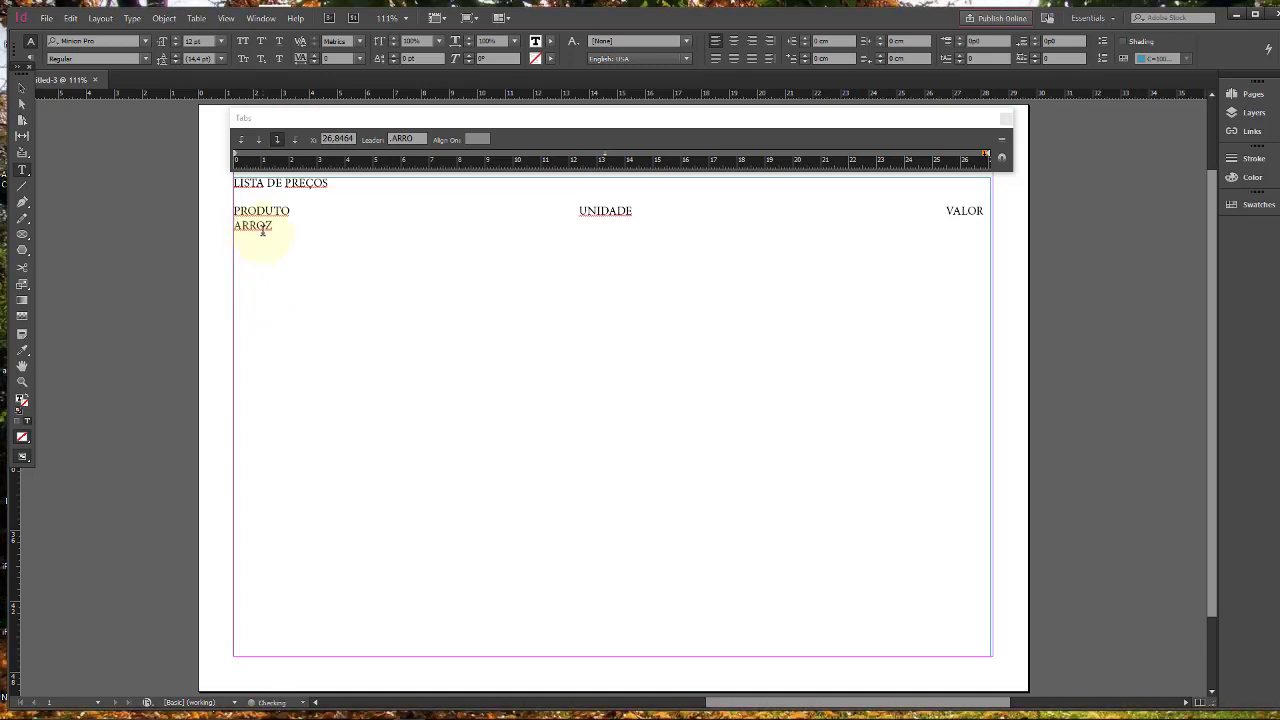
{"action": "key", "text": "Tab"}
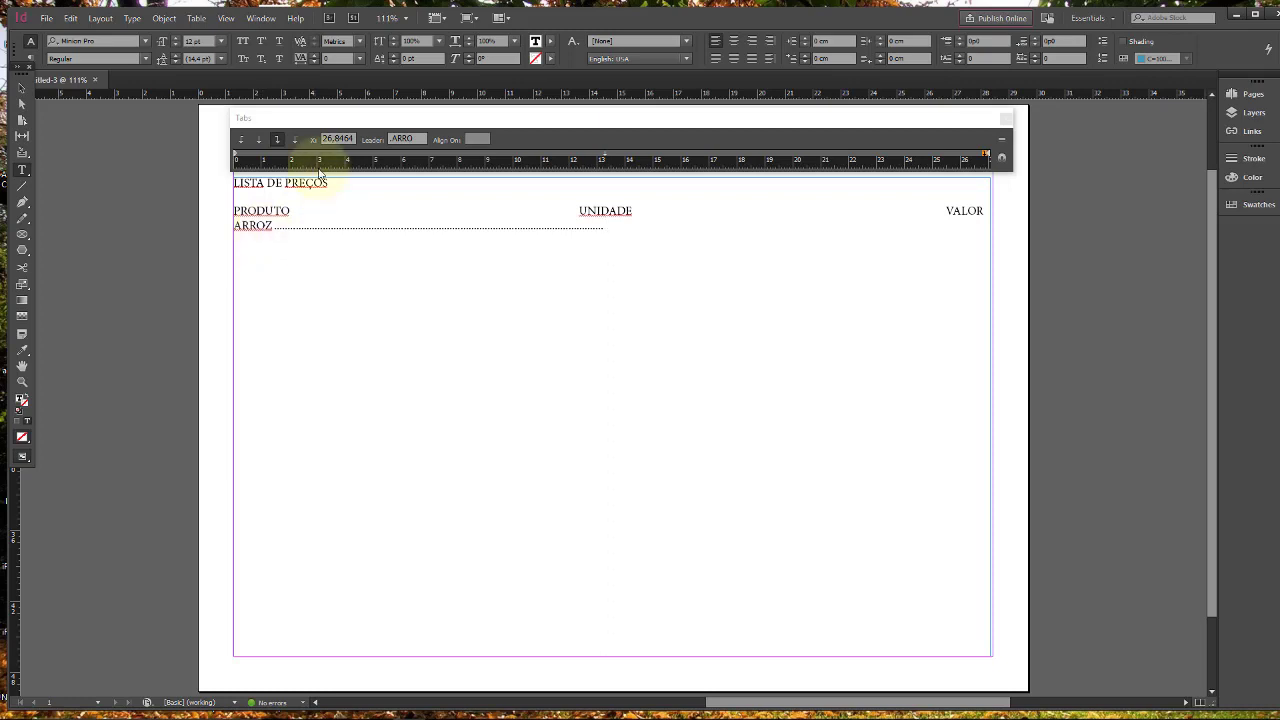
Remove the stray letters from the leader of the 26.8 cm tab stop, keeping a single dot
{"action": "left_click", "coordinate": [418, 138]}
{"action": "key", "text": "BackSpace"}
{"action": "key", "text": "BackSpace"}
{"action": "key", "text": "BackSpace"}
{"action": "key", "text": "BackSpace"}
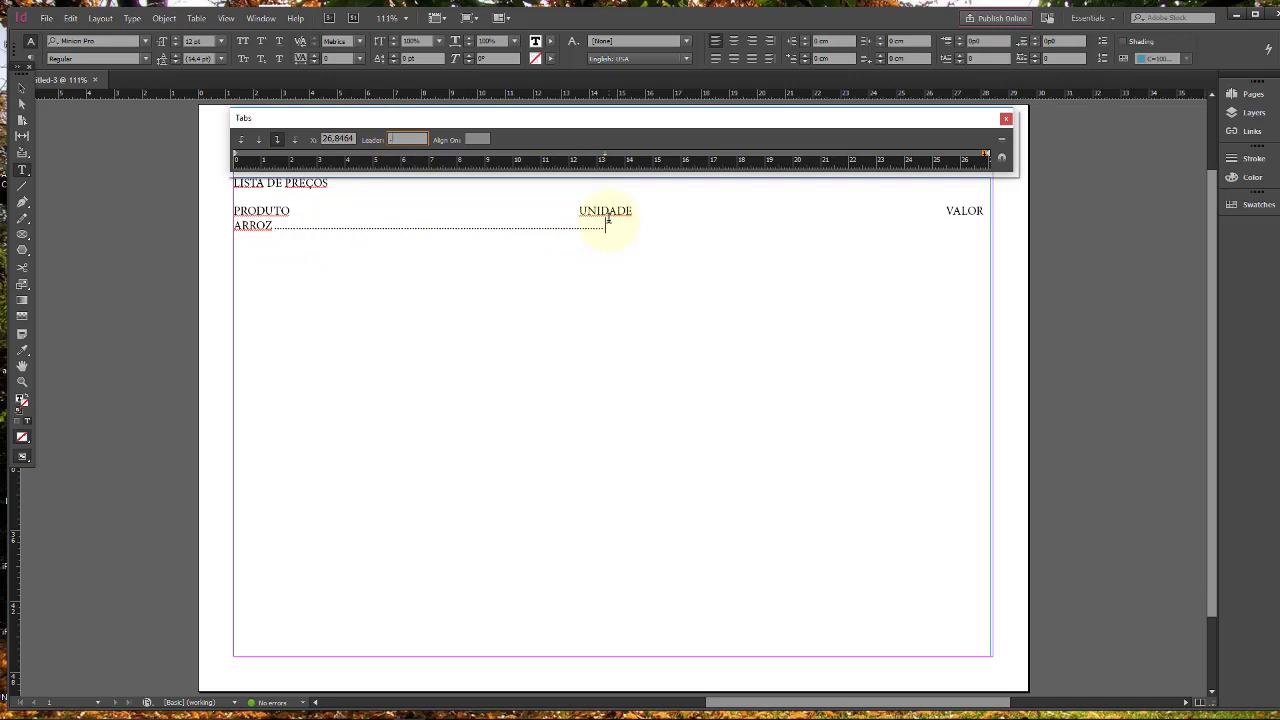
Enter "KG" as the unit in the ARROZ row
{"action": "type", "text": "G"}
{"action": "left_click", "coordinate": [626, 233]}
{"action": "type", "text": "KG"}
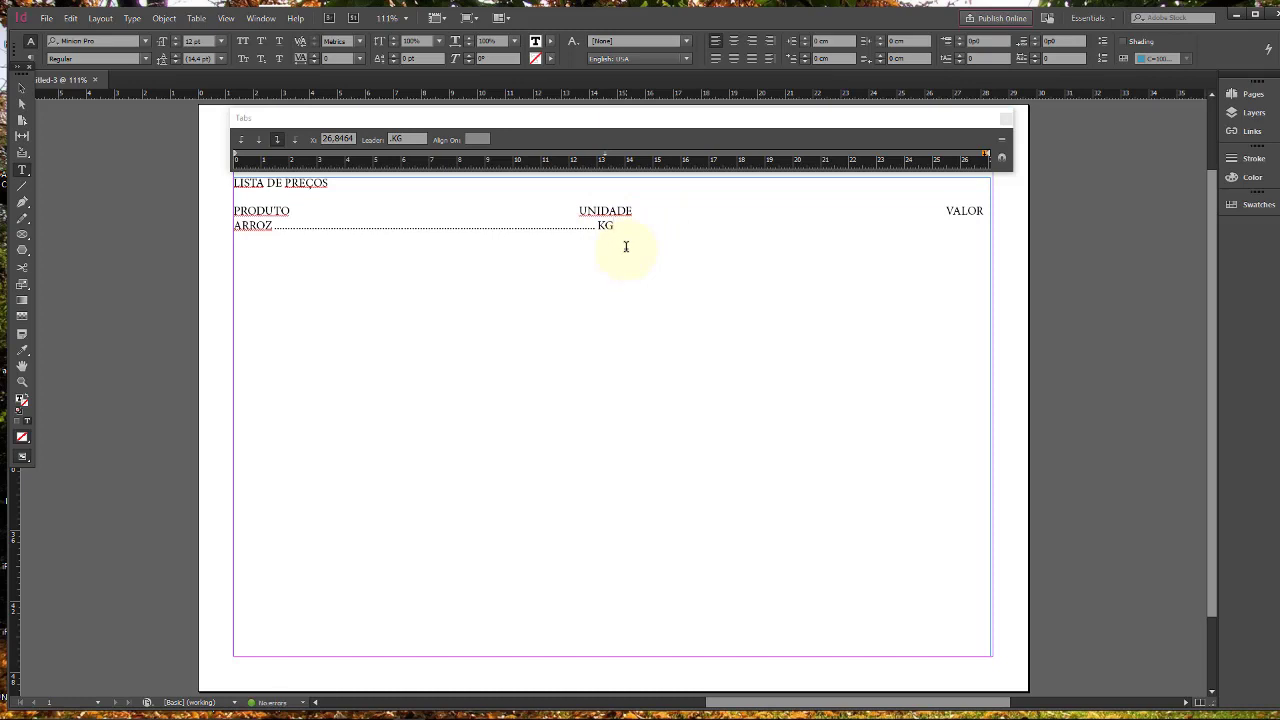
{"action": "key", "text": "Tab"}
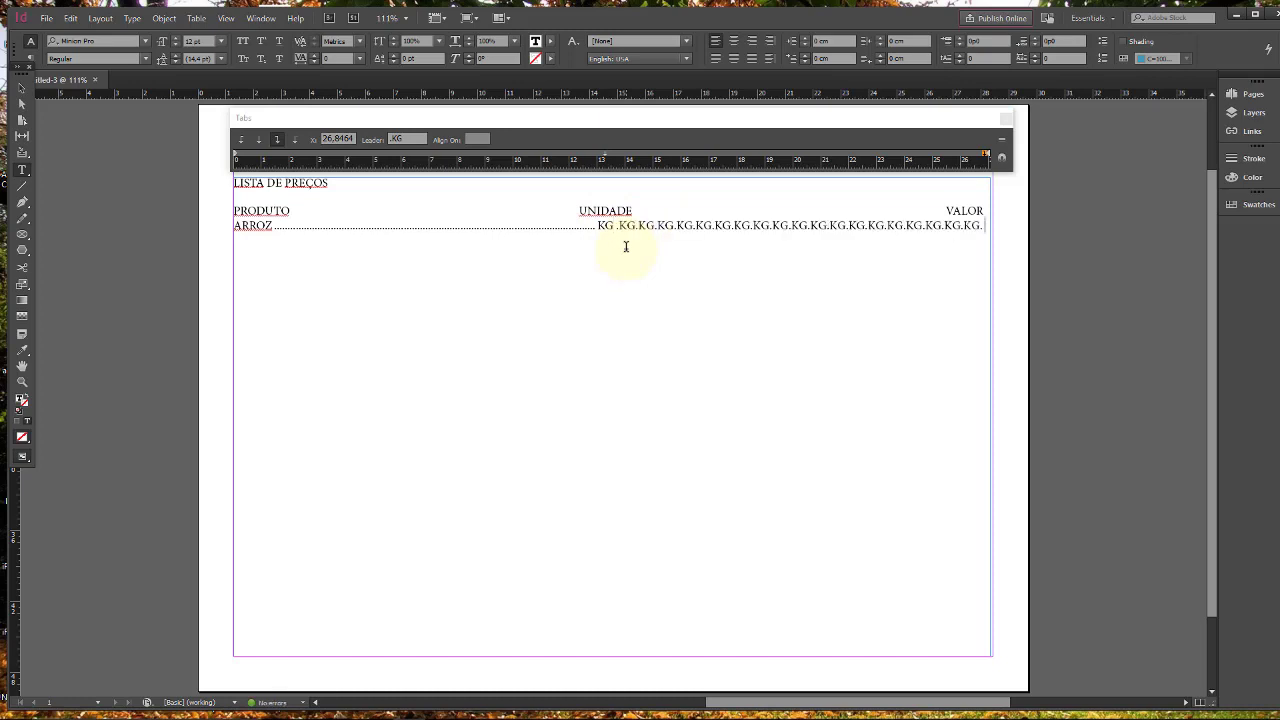
{"action": "key", "text": "BackSpace"}
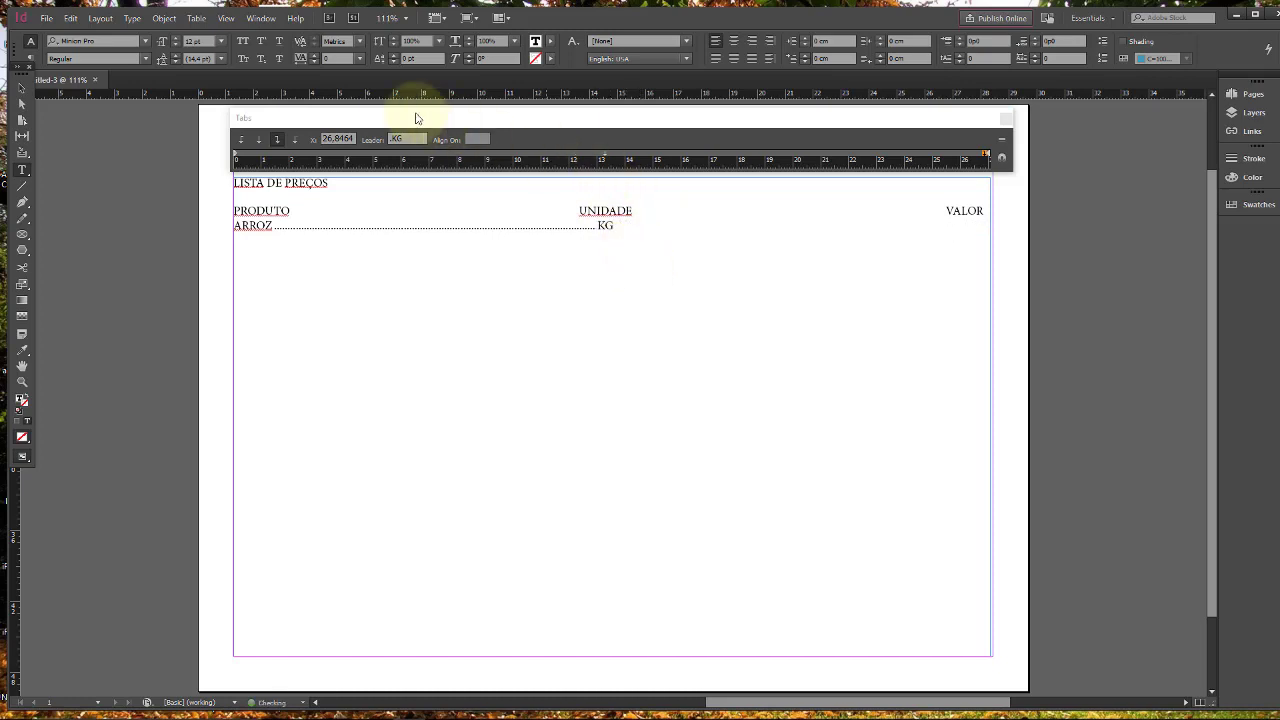
Reset the leader of the 26.8 cm tab stop to a single dot and add a tab after "KG"
{"action": "left_click", "coordinate": [408, 139]}
{"action": "key", "text": "BackSpace"}
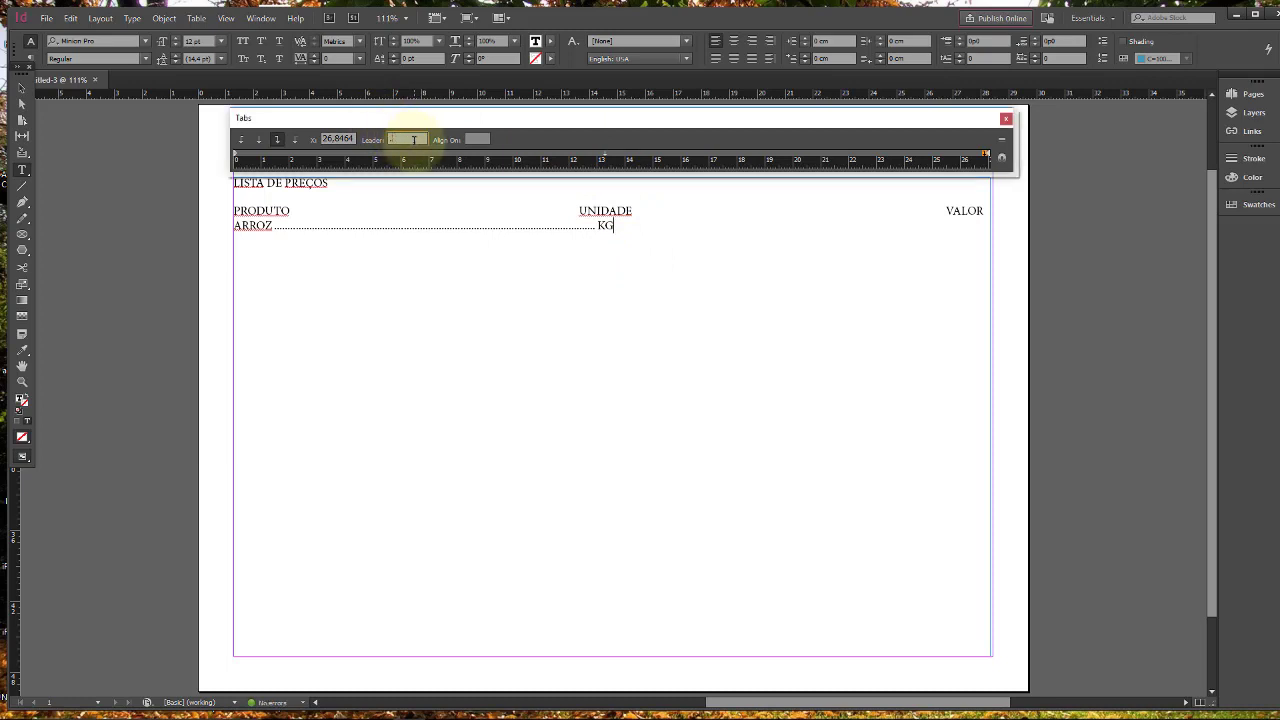
{"action": "left_click", "coordinate": [624, 222]}
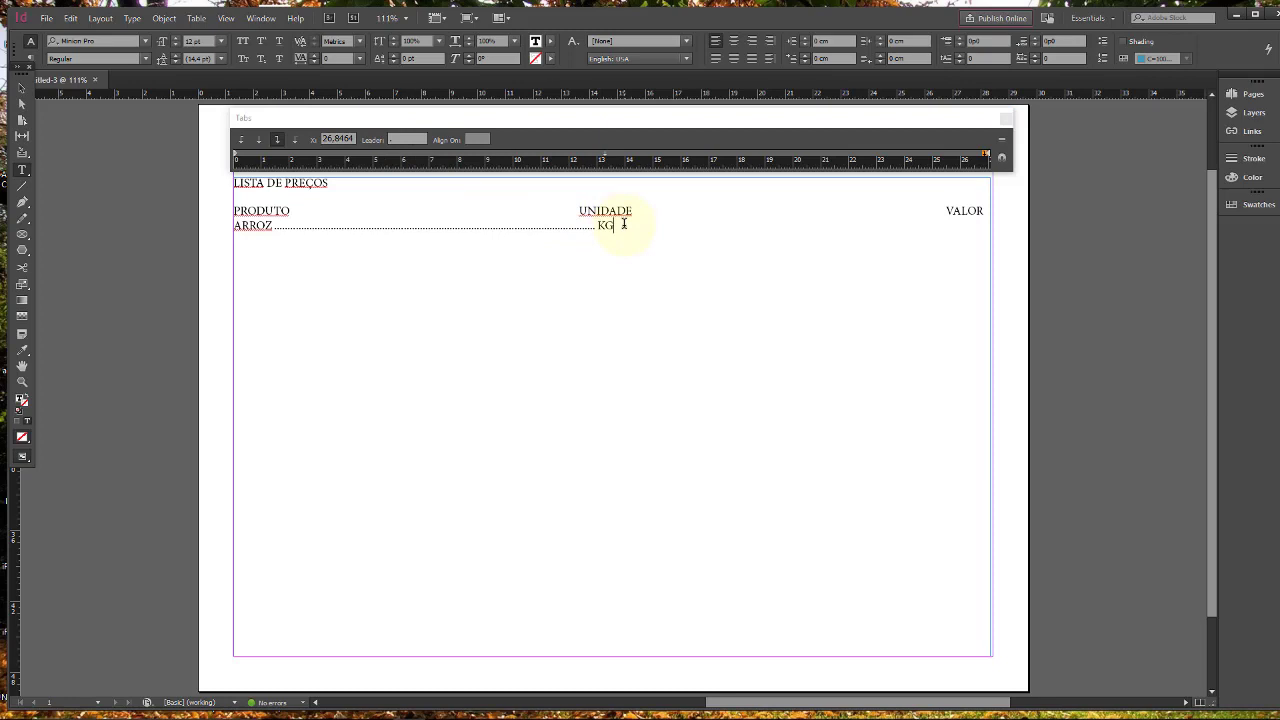
{"action": "key", "text": "Tab"}
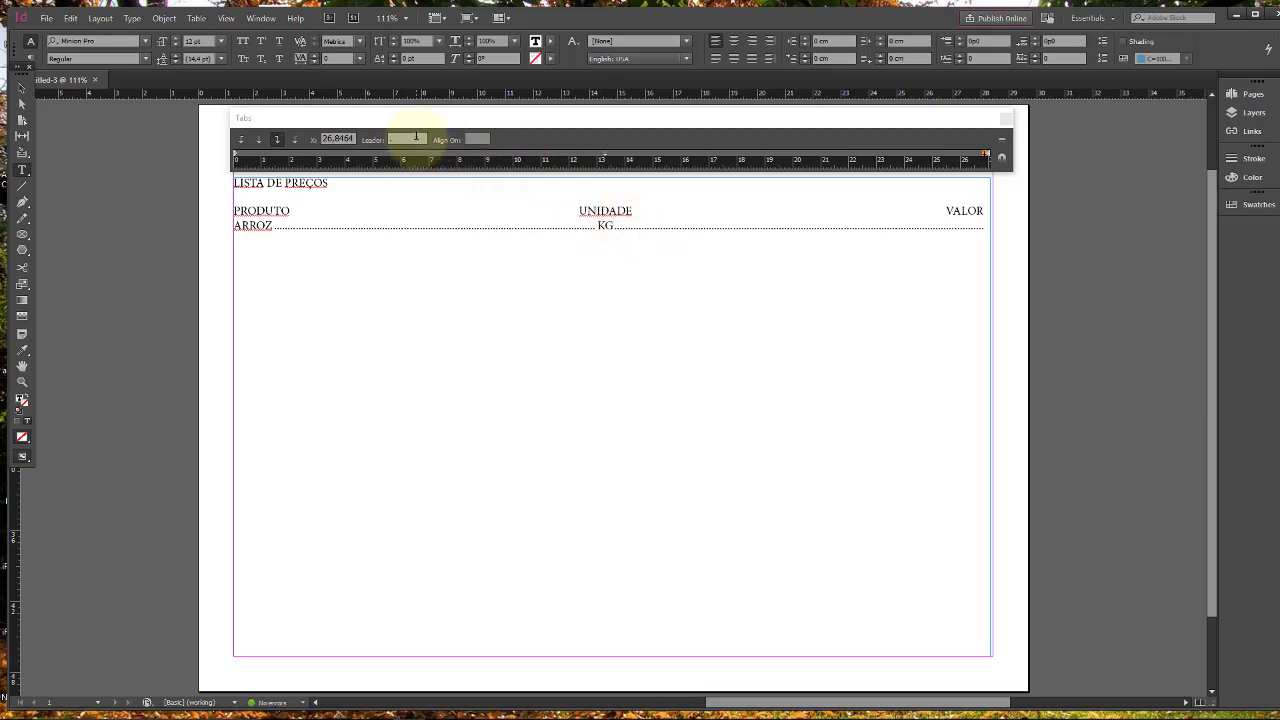
Enter "R$ 2,20" as the value at the end of the ARROZ row
{"action": "left_click", "coordinate": [416, 137]}
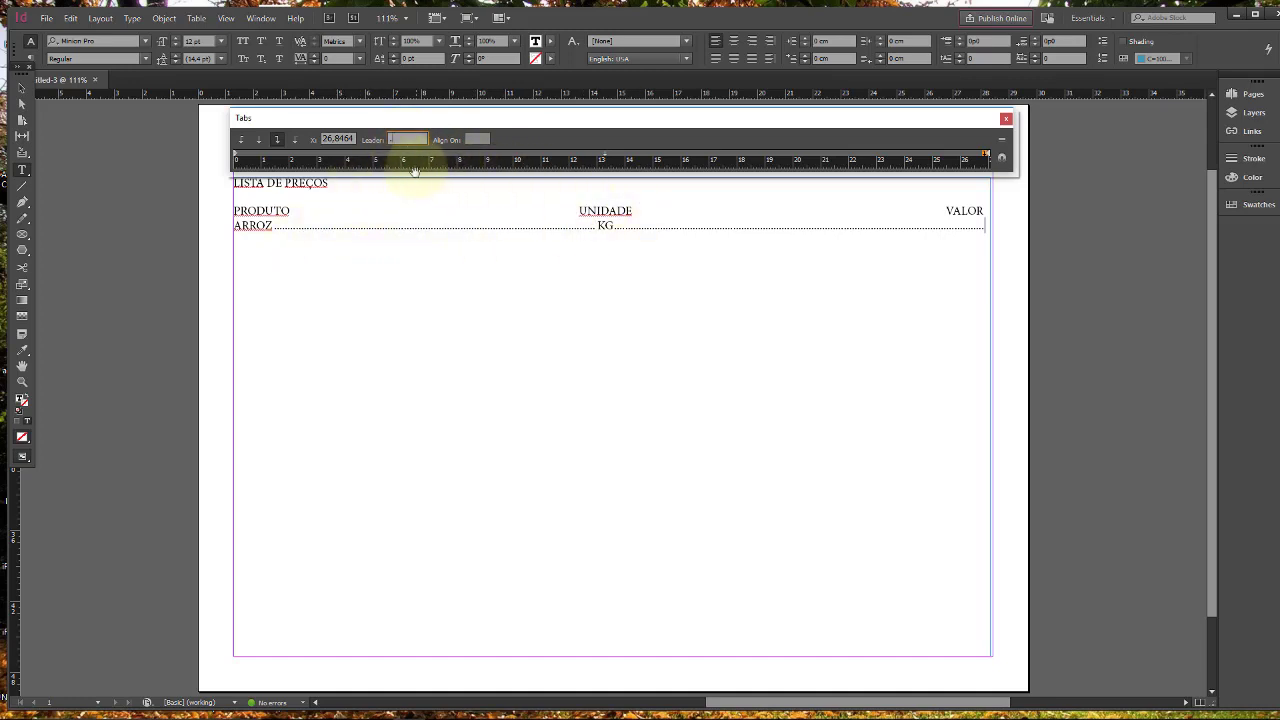
{"action": "left_click", "coordinate": [985, 226]}
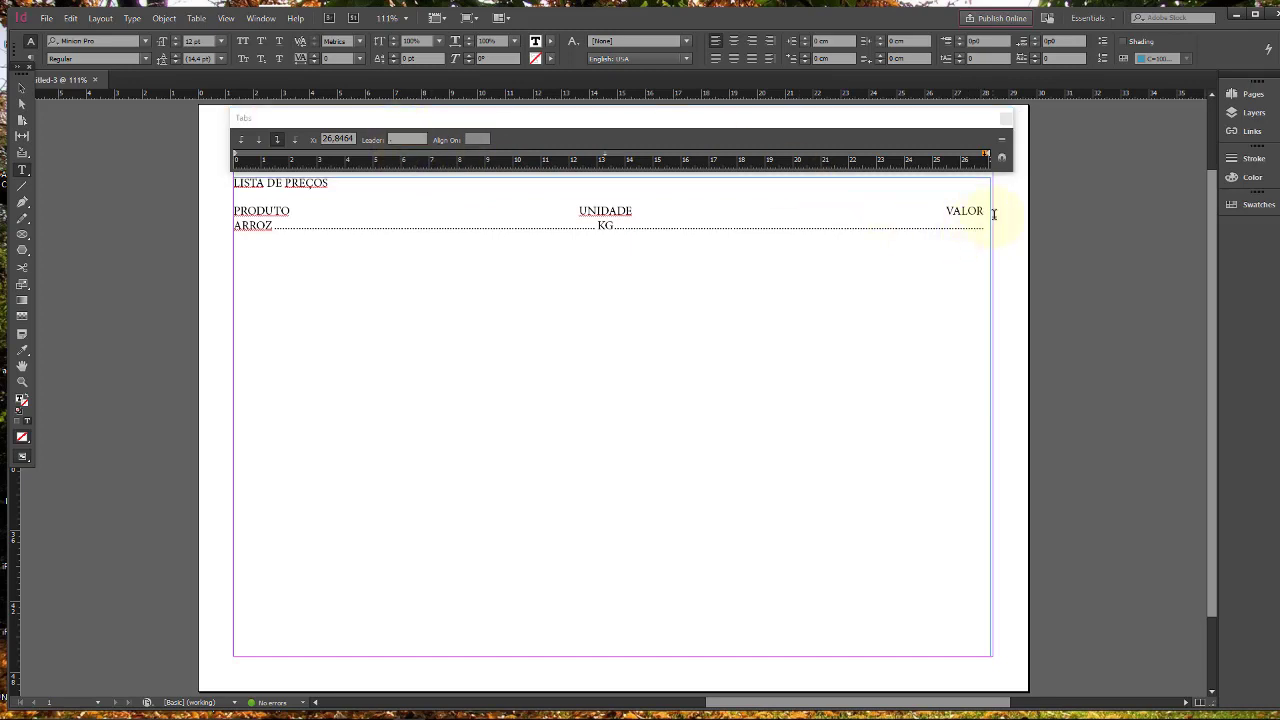
{"action": "type", "text": "R$ 2,20"}
Add a row for "LEITE" with the unit "LT" and the value "R$ 1,99", separated by tabs
{"action": "key", "text": "Return"}
{"action": "type", "text": "LEITE"}
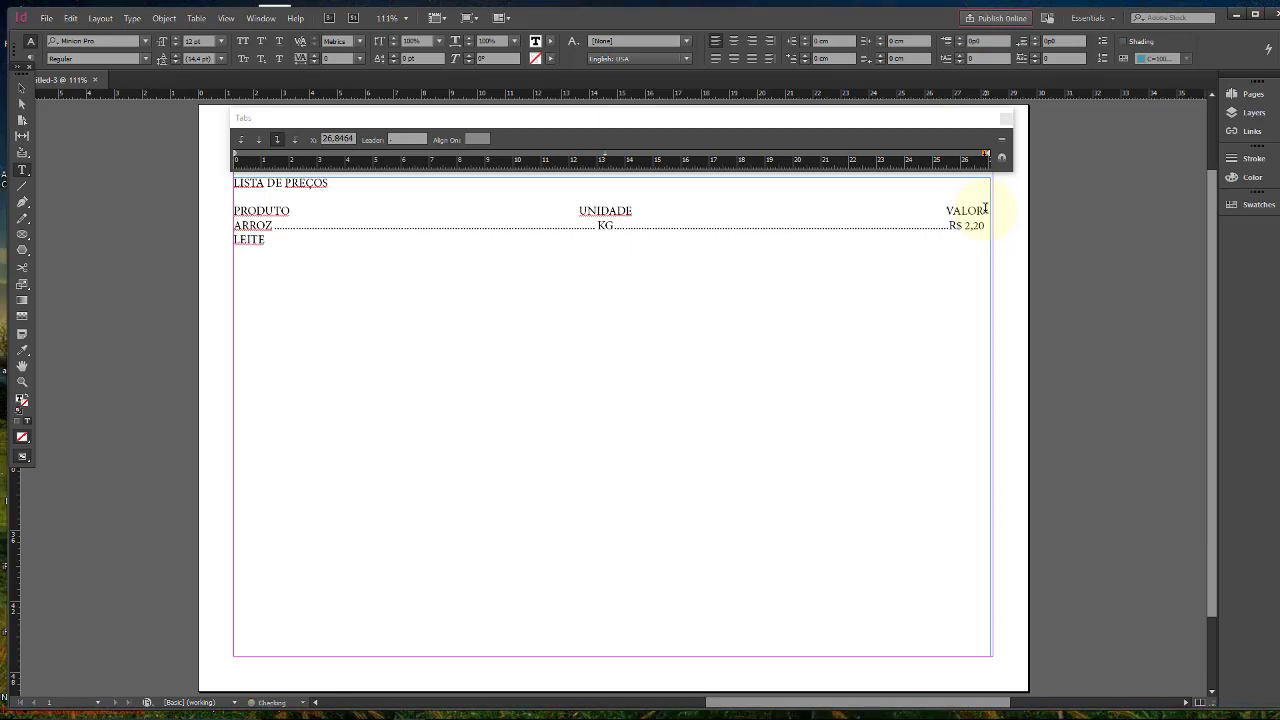
{"action": "key", "text": "Tab"}
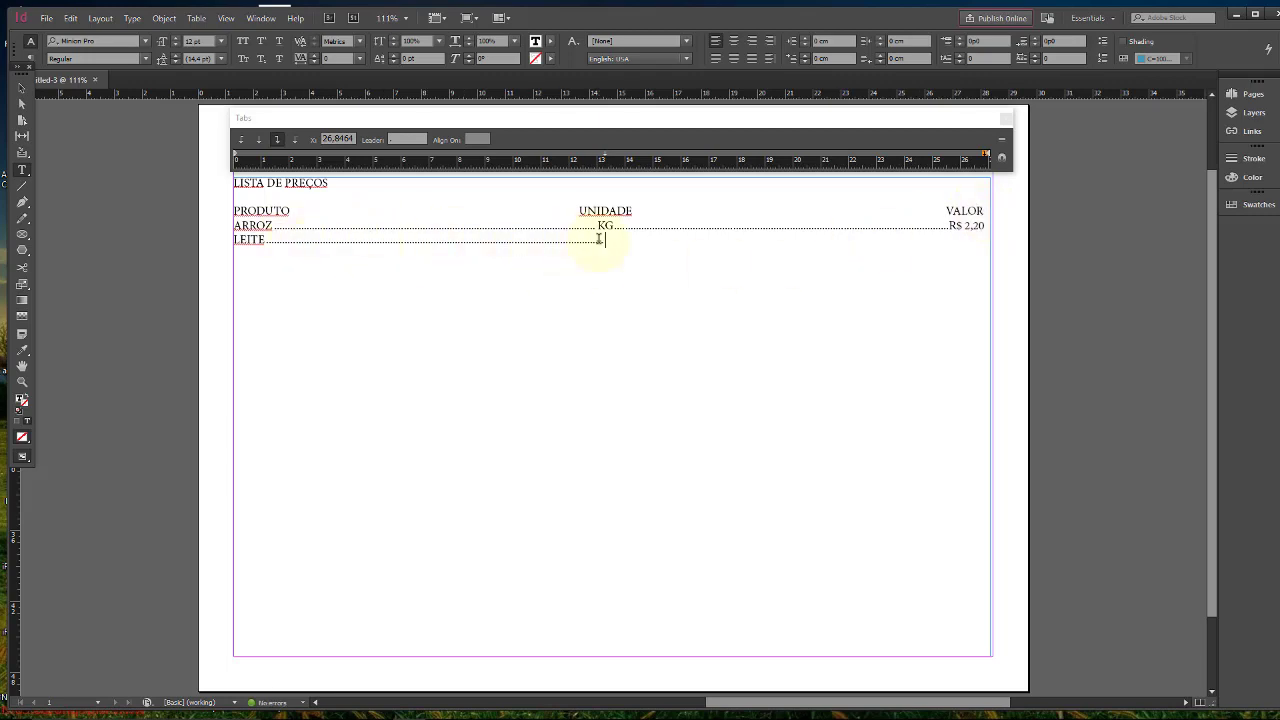
{"action": "type", "text": "LT"}
{"action": "key", "text": "Tab"}
{"action": "type", "text": "R$"}
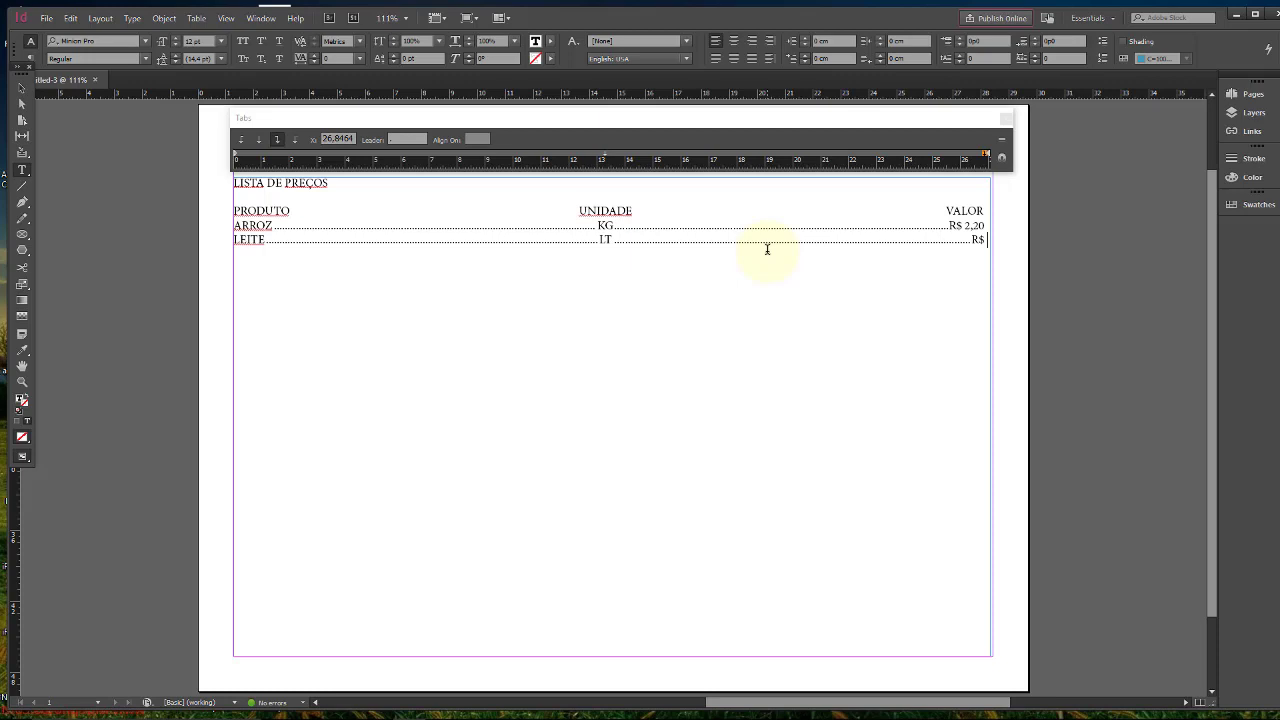
{"action": "type", "text": " 1,989"}
{"action": "key", "text": "BackSpace"}
{"action": "key", "text": "BackSpace"}
{"action": "type", "text": "9"}
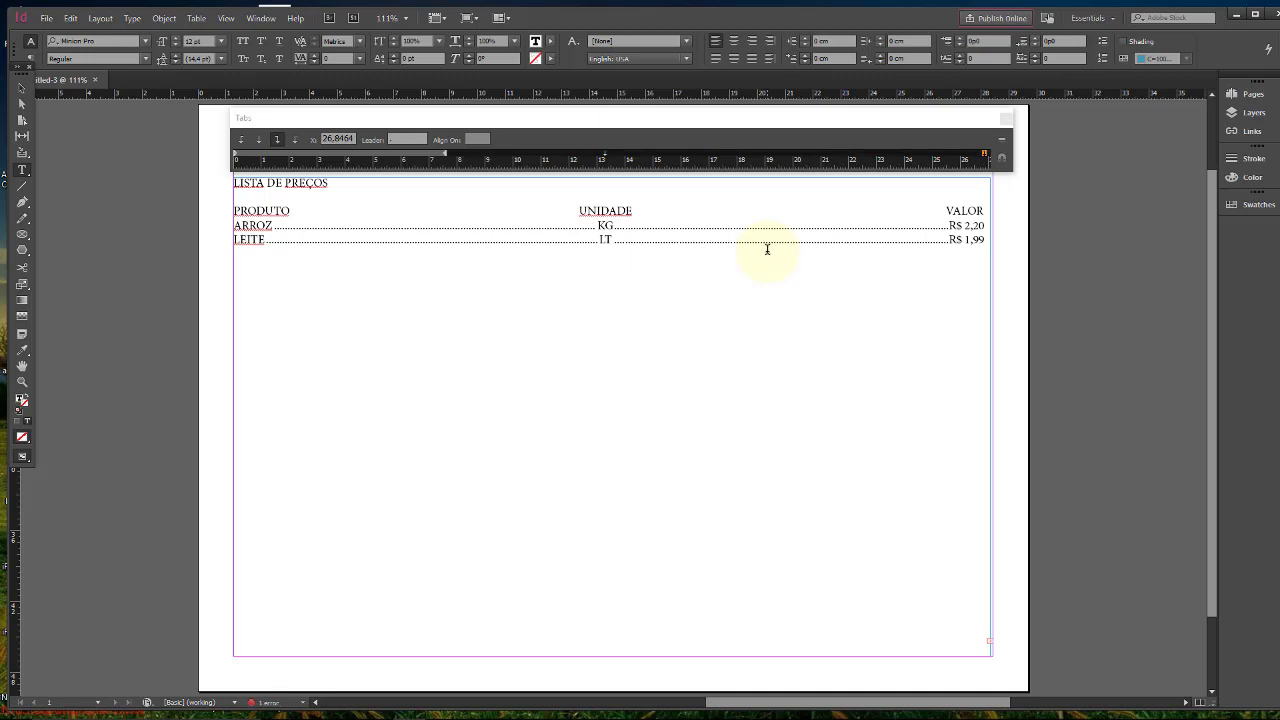
Add a row for "BATATA" with the unit "KG" and the value "R$ 0,99", separated by tabs
{"action": "left_click", "coordinate": [286, 252]}
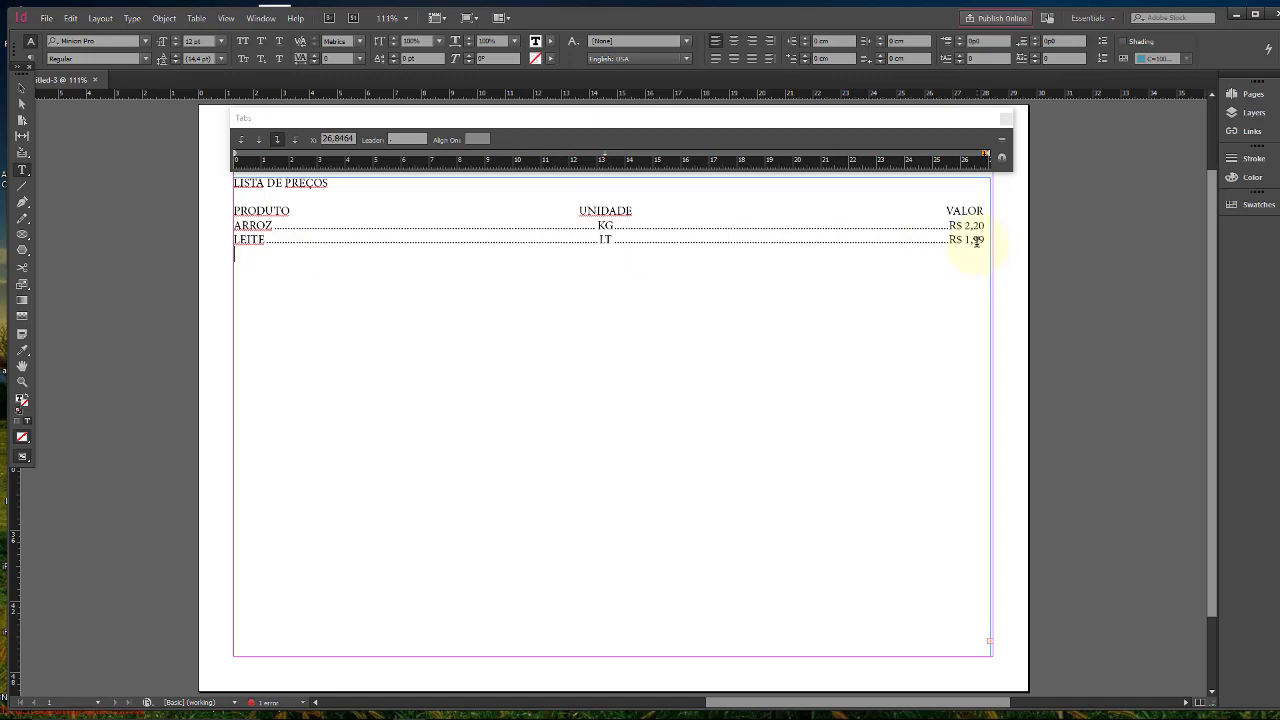
{"action": "type", "text": "BATATA"}
{"action": "key", "text": "Tab"}
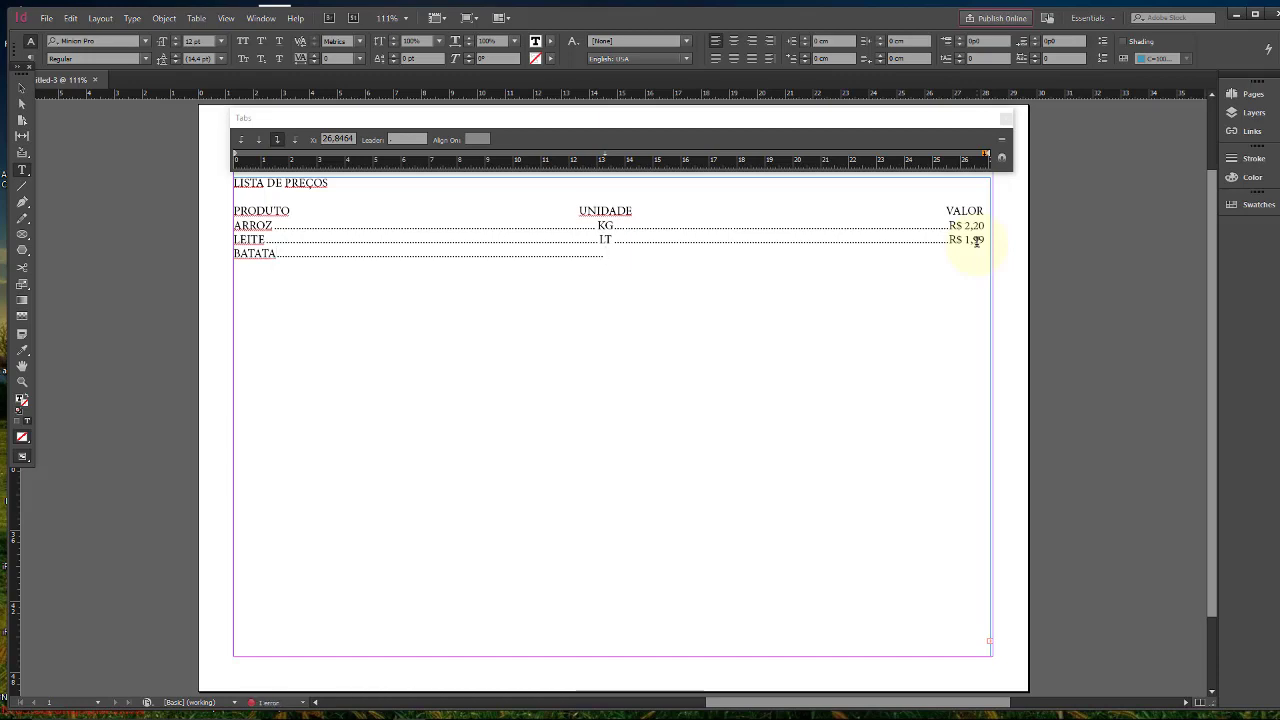
{"action": "type", "text": "KG"}
{"action": "key", "text": "Tab"}
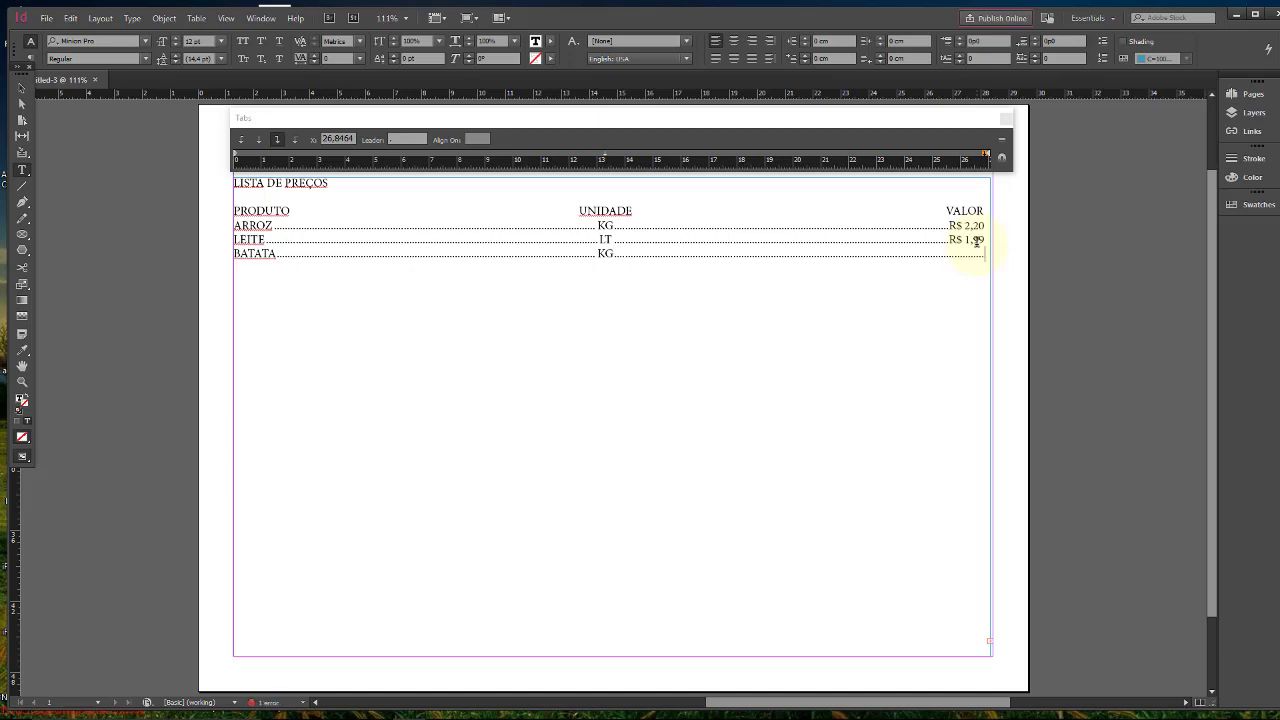
{"action": "type", "text": "R$ 0,99"}
Add a row for "OVOS" with the unit "DZ" and the value "R$ 3,80", separated by tabs
{"action": "key", "text": "Return"}
{"action": "type", "text": "OVOS"}
{"action": "key", "text": "Tab"}
{"action": "type", "text": "DZ"}
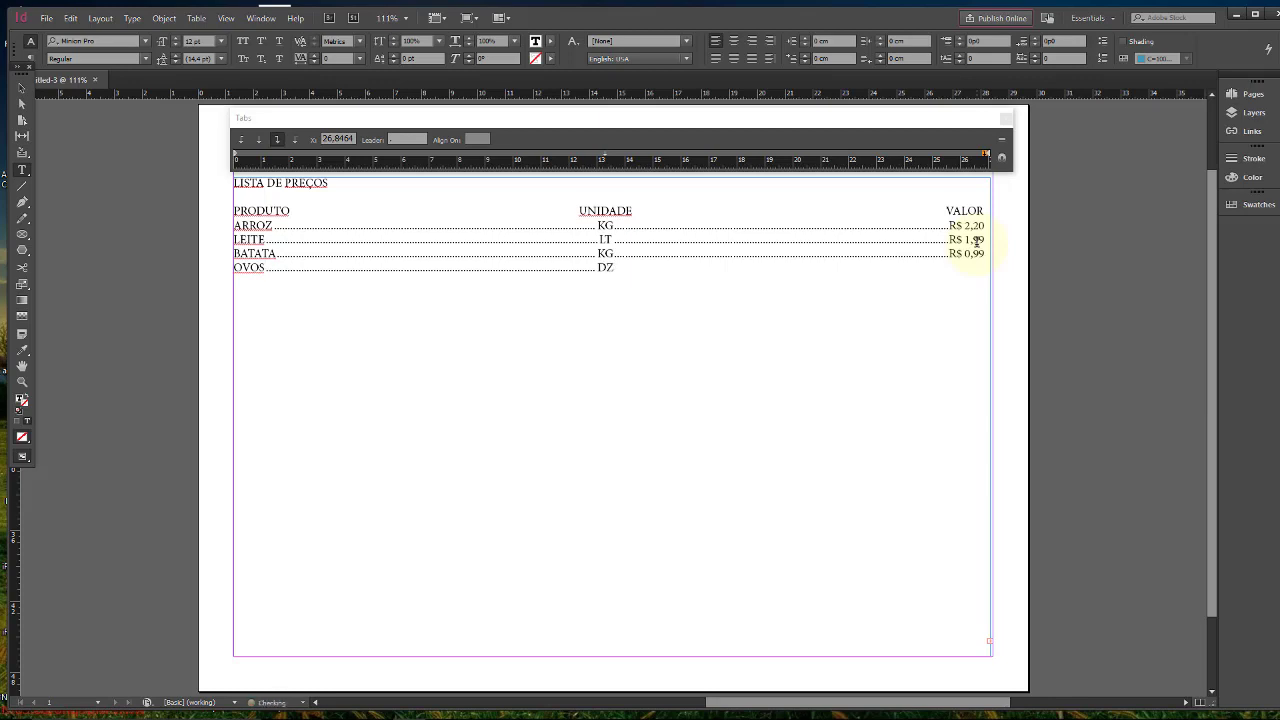
{"action": "key", "text": "Tab"}
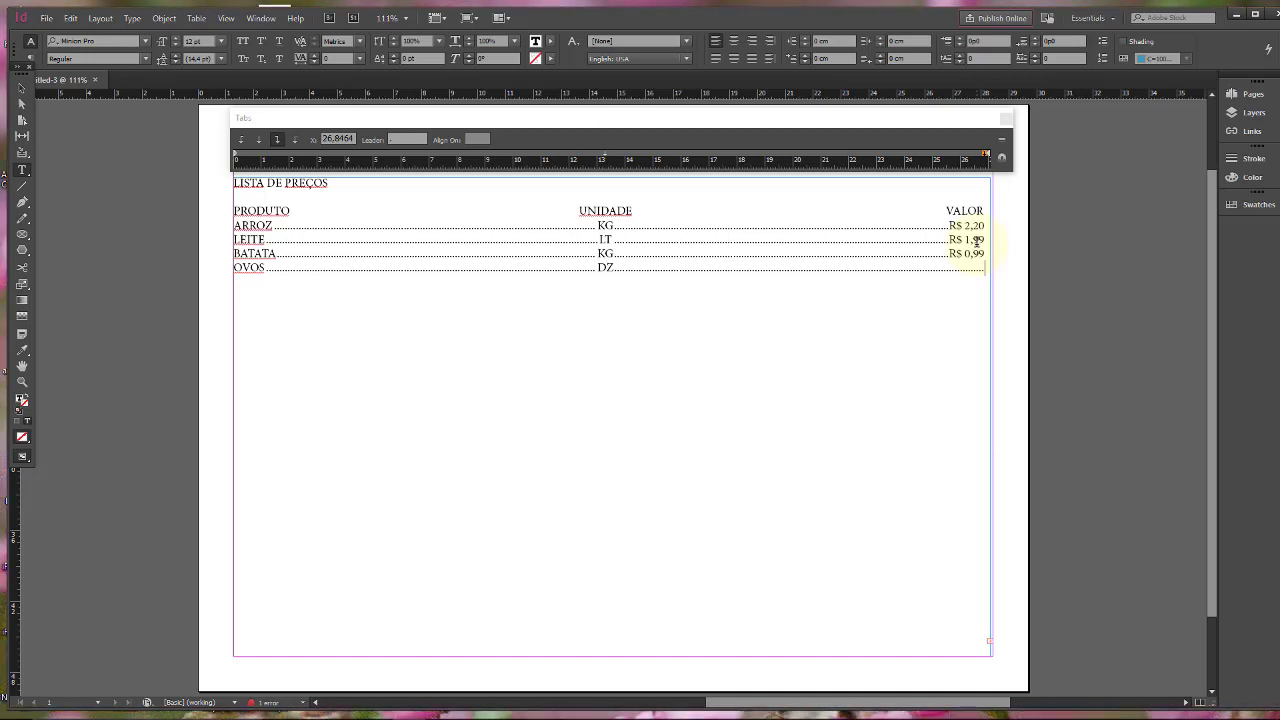
{"action": "type", "text": "R$ 3,80"}
Select the four product rows from ARROZ to OVOS and move their unit tab stop to about 13.4 cm
{"action": "left_click_drag", "start_coordinate": [236, 222], "coordinate": [986, 281]}
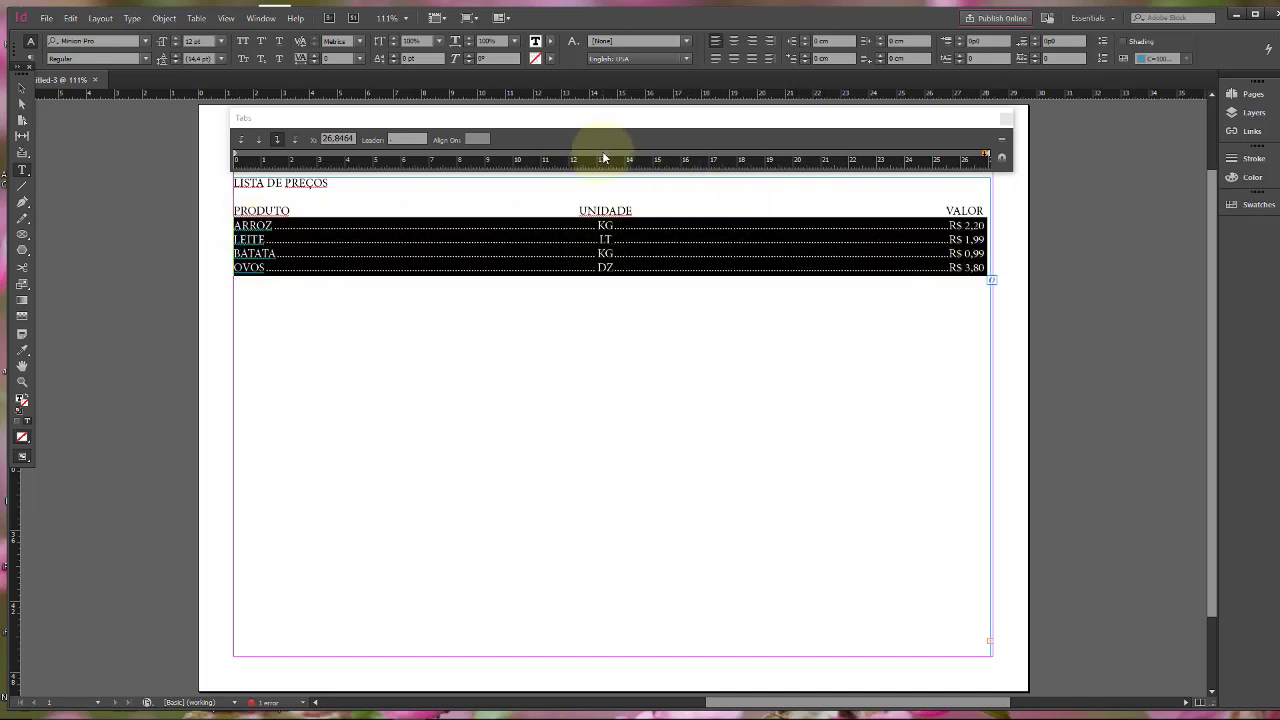
{"action": "left_click_drag", "start_coordinate": [605, 154], "coordinate": [571, 148]}
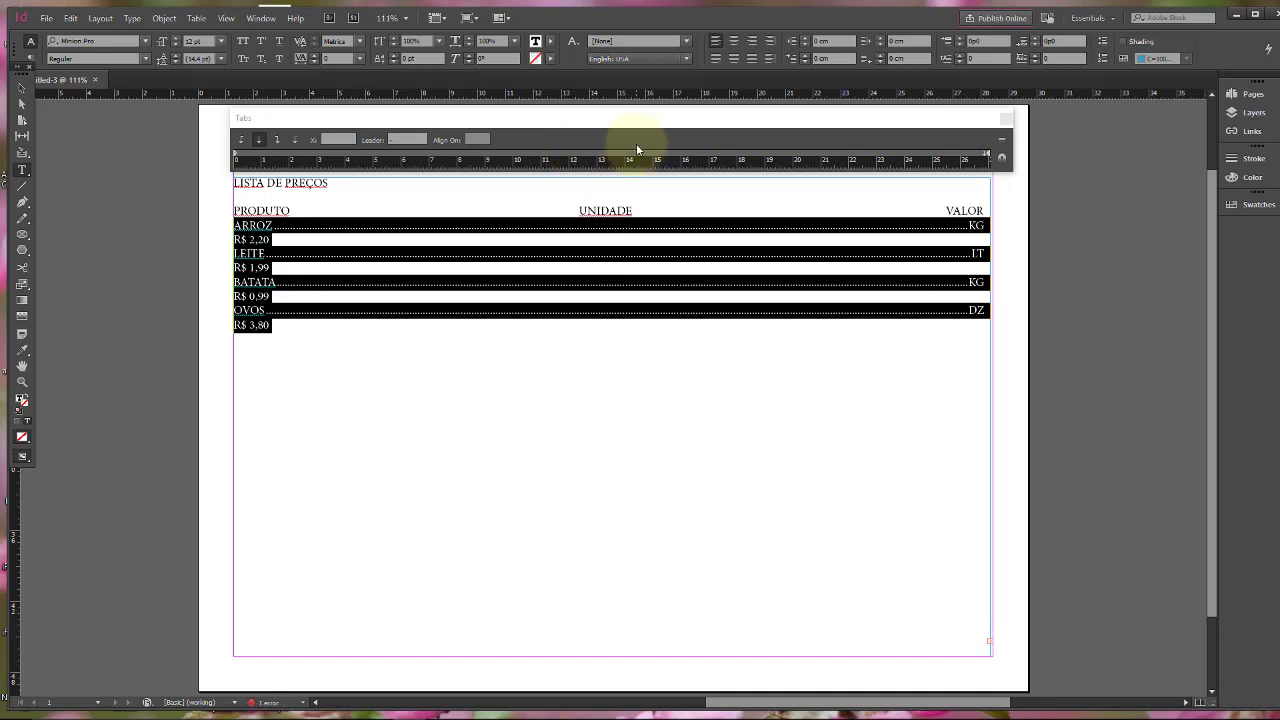
{"action": "key", "text": "ctrl+z"}
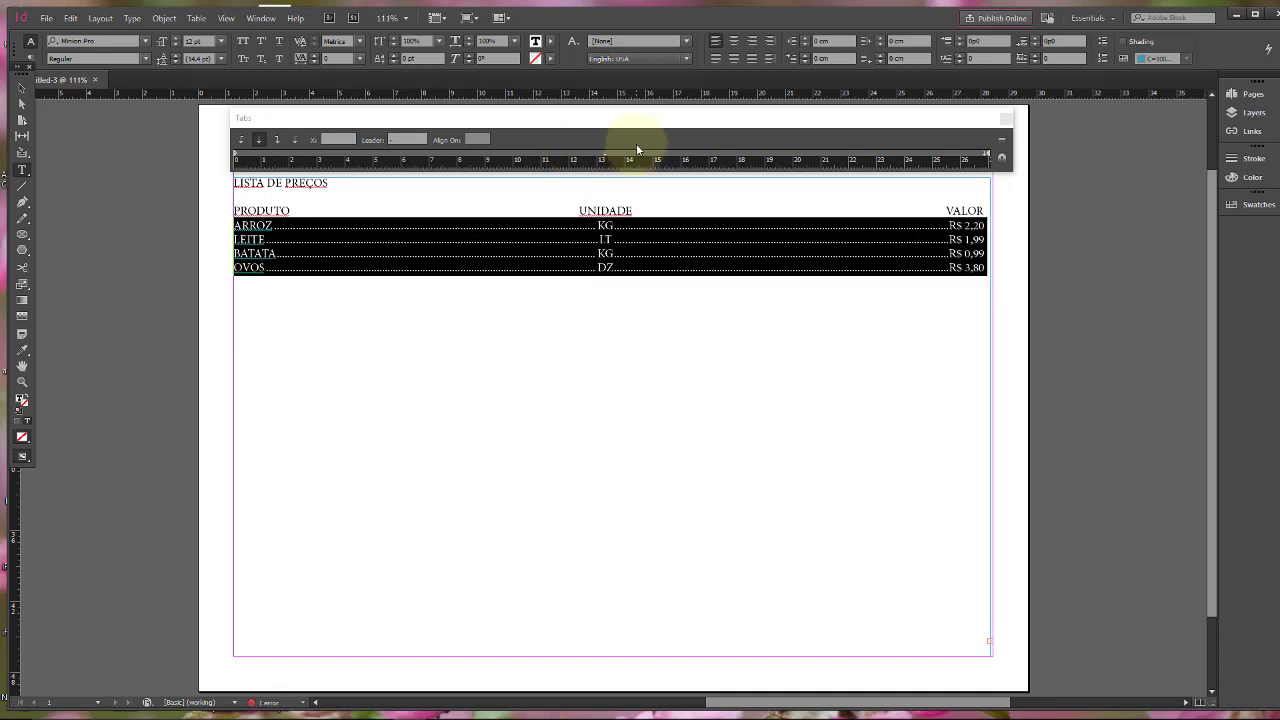
{"action": "left_click", "coordinate": [611, 156]}
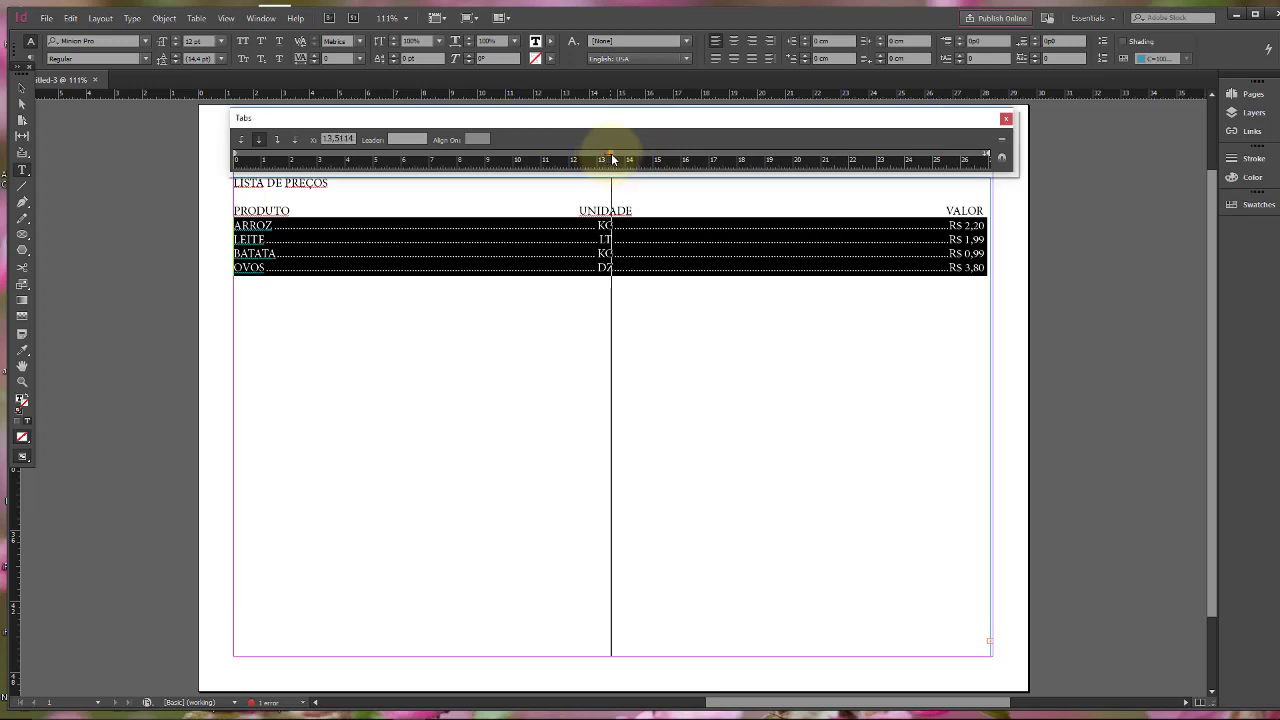
{"action": "mouse_move", "coordinate": [613, 159]}
{"action": "left_mouse_down"}
{"action": "mouse_move", "coordinate": [625, 160]}
{"action": "mouse_move", "coordinate": [626, 137]}
{"action": "left_mouse_up"}
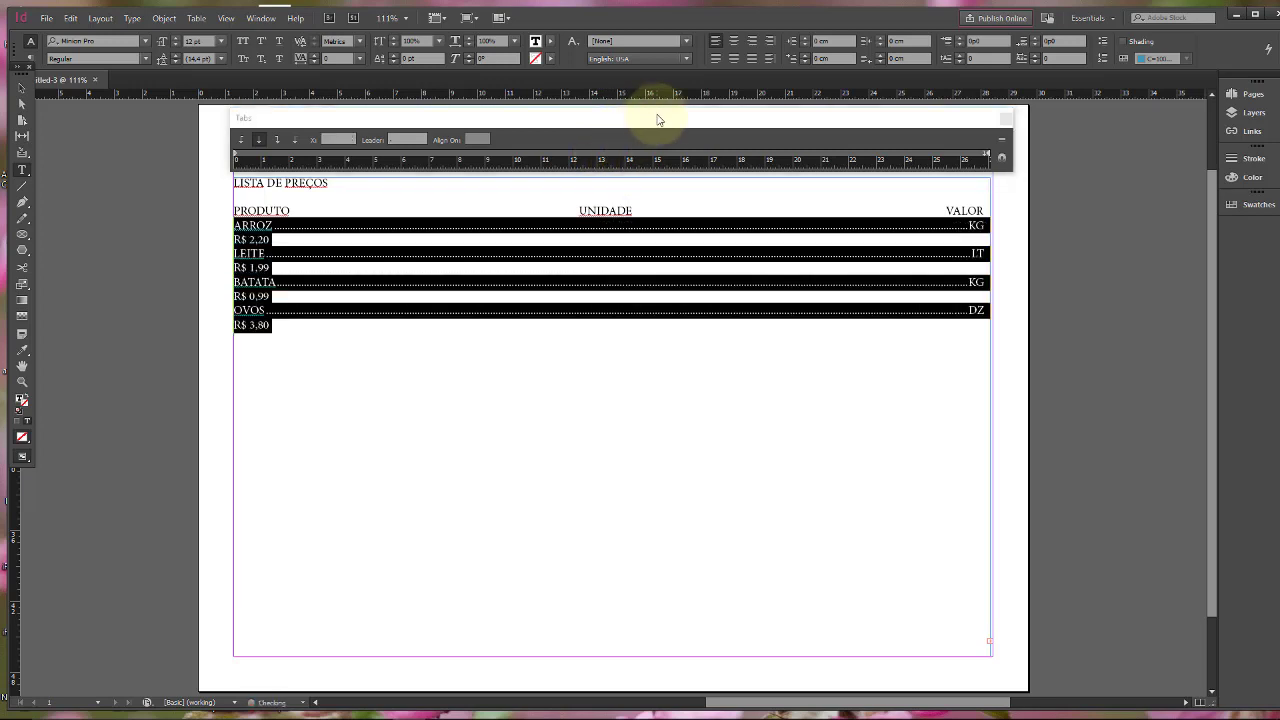
{"action": "key", "text": "ctrl+z"}
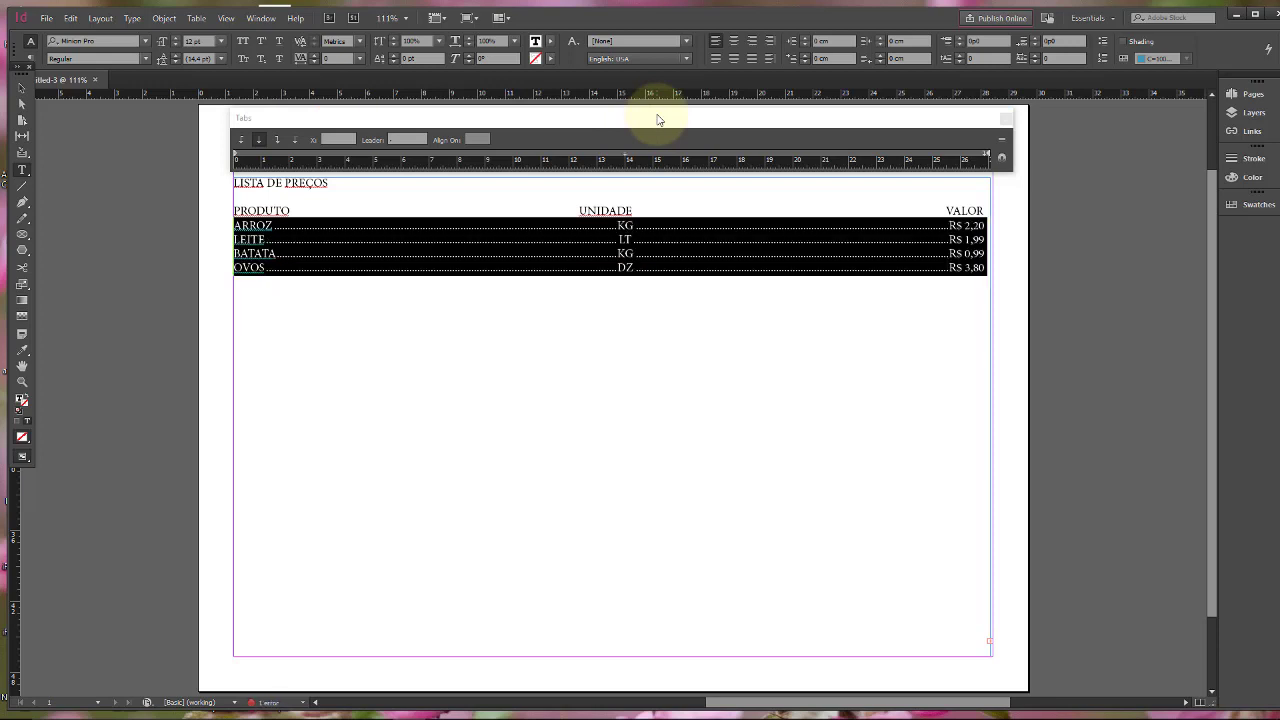
{"action": "left_click", "coordinate": [70, 18]}
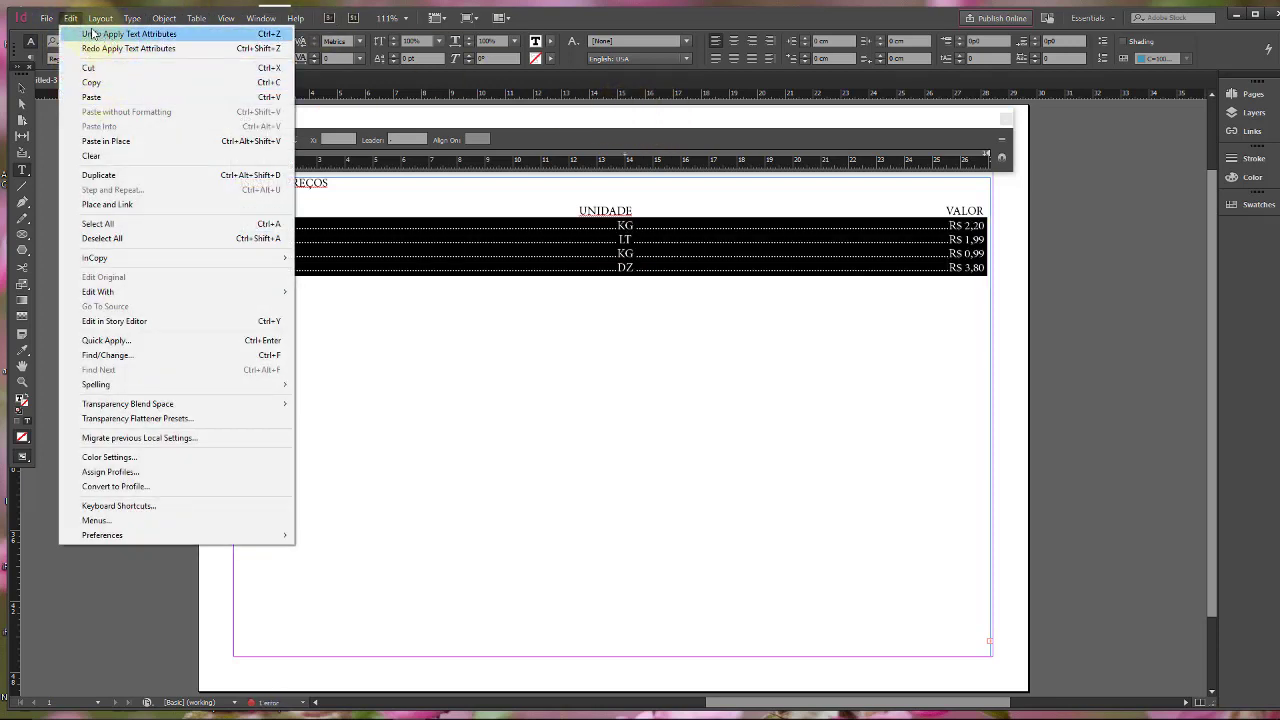
{"action": "left_click", "coordinate": [70, 18]}
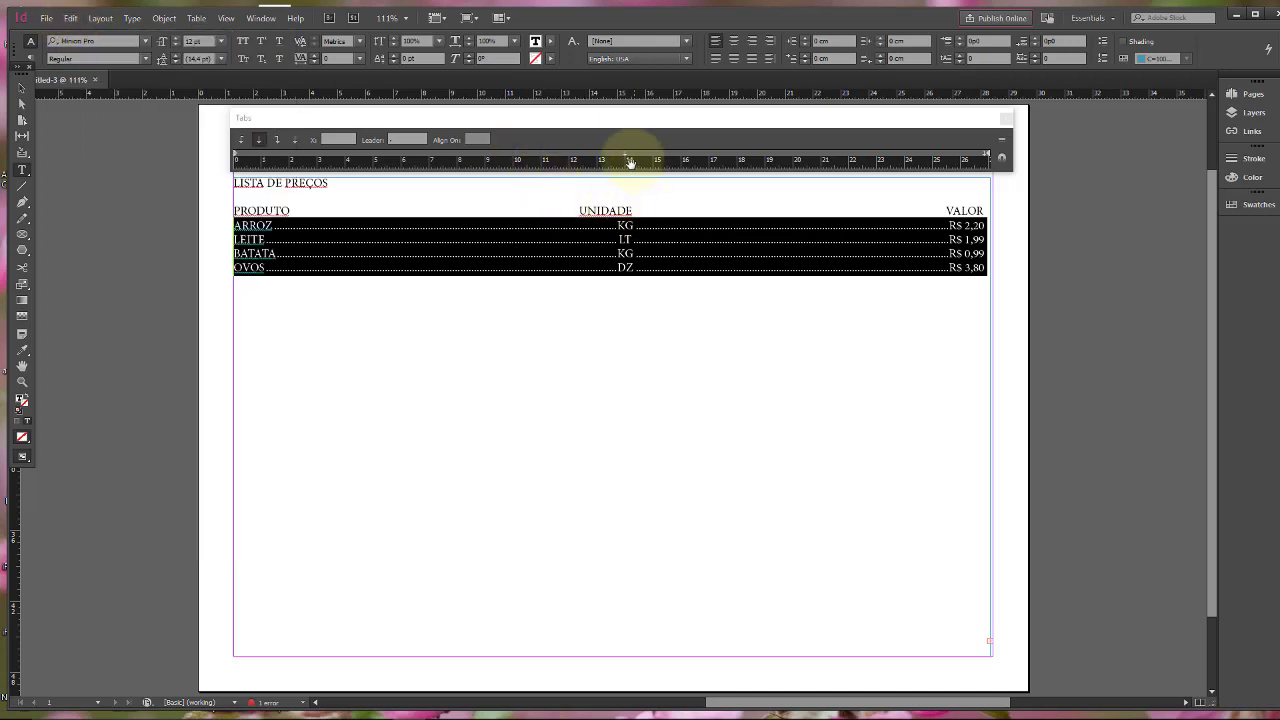
{"action": "left_click_drag", "start_coordinate": [626, 158], "coordinate": [610, 157]}
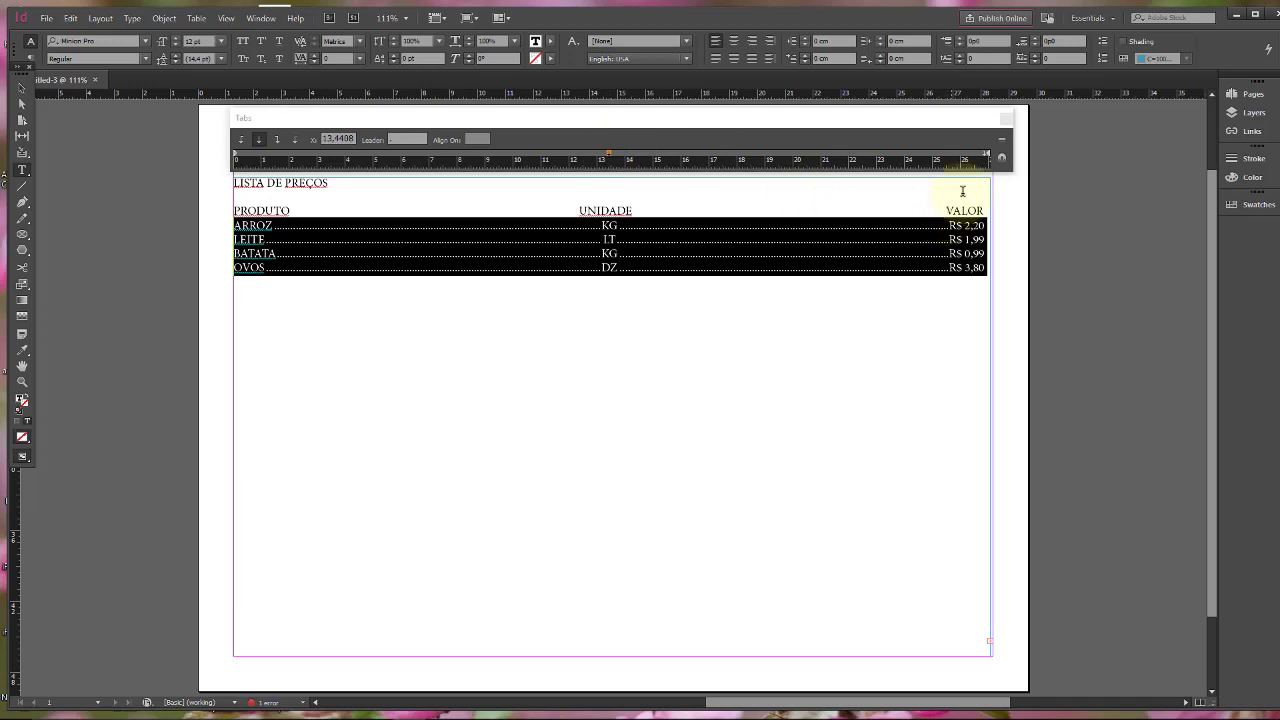
Set the leader of both the unit and value tab stops to an underscore for the selected product rows
{"action": "left_click", "coordinate": [419, 139]}
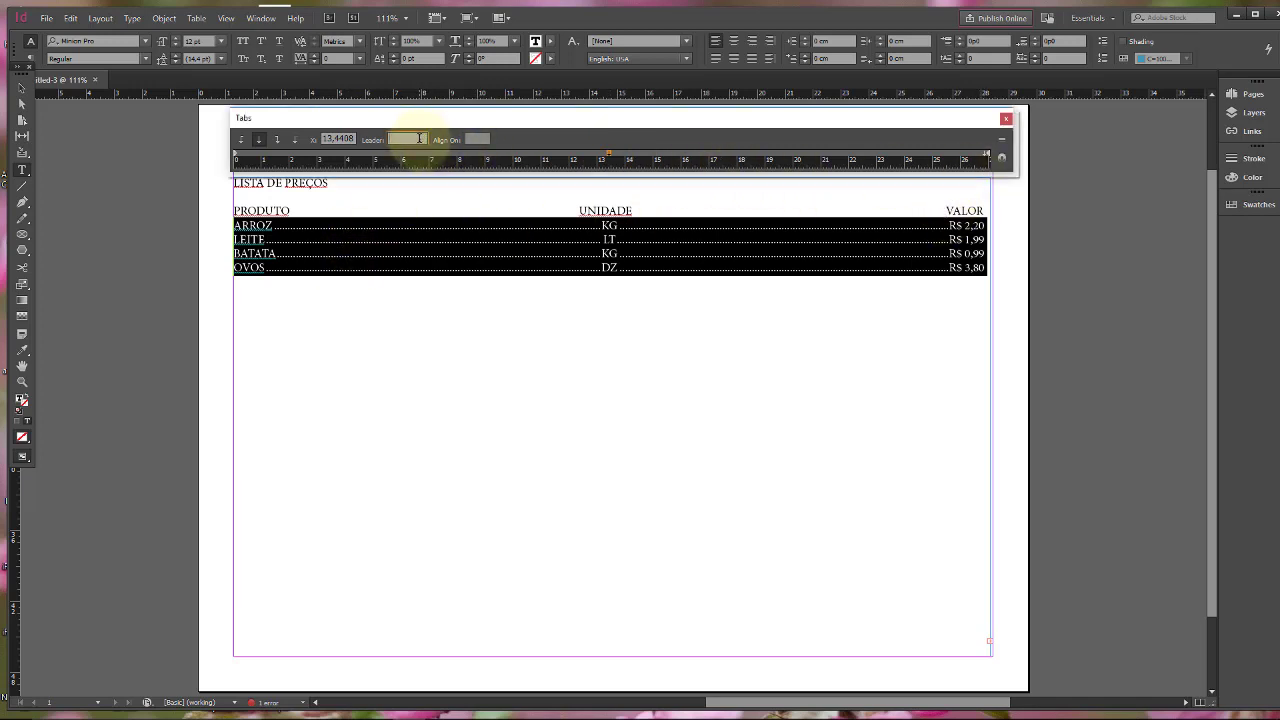
{"action": "key", "text": "Return"}
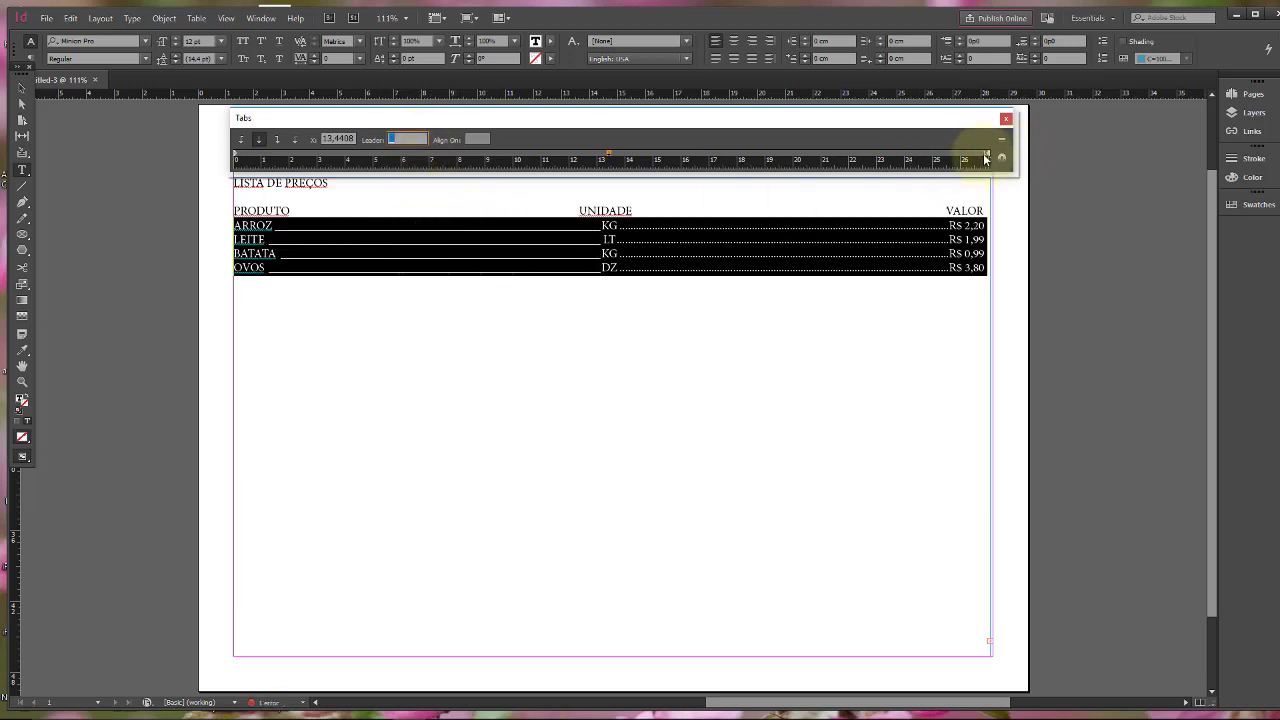
{"action": "left_click", "coordinate": [985, 156]}
{"action": "left_click", "coordinate": [412, 139]}
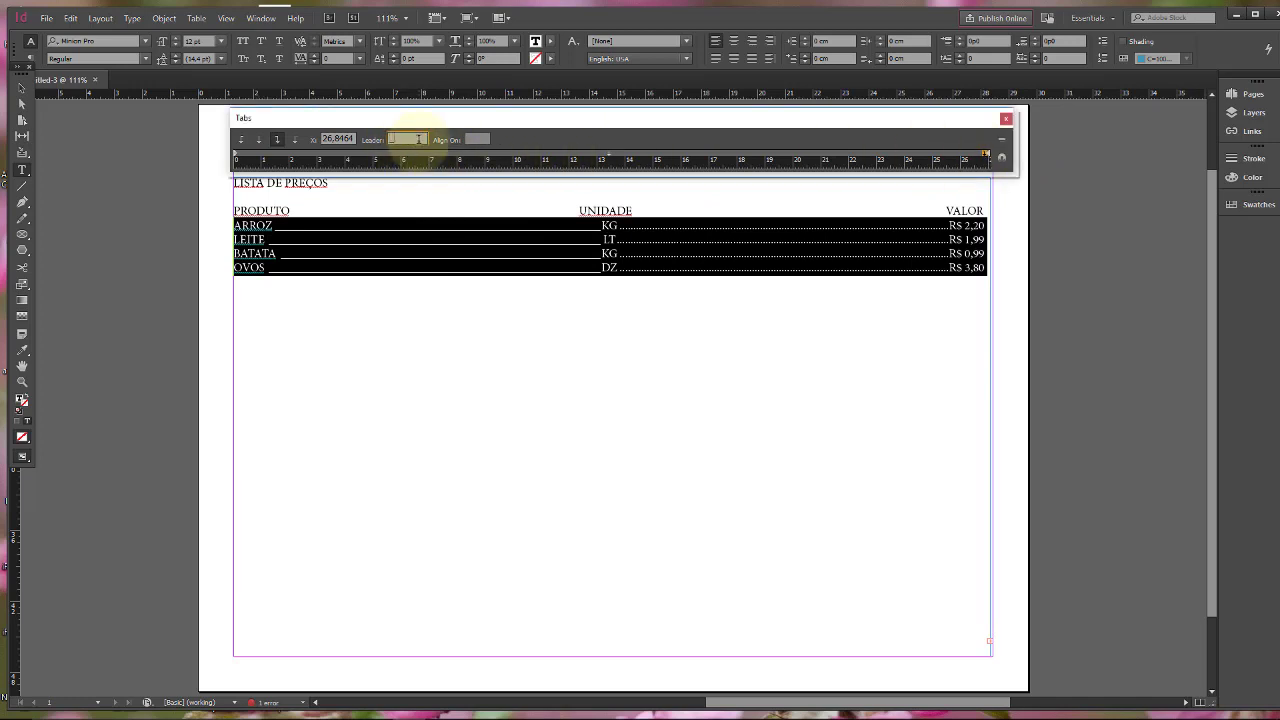
{"action": "type", "text": "_"}
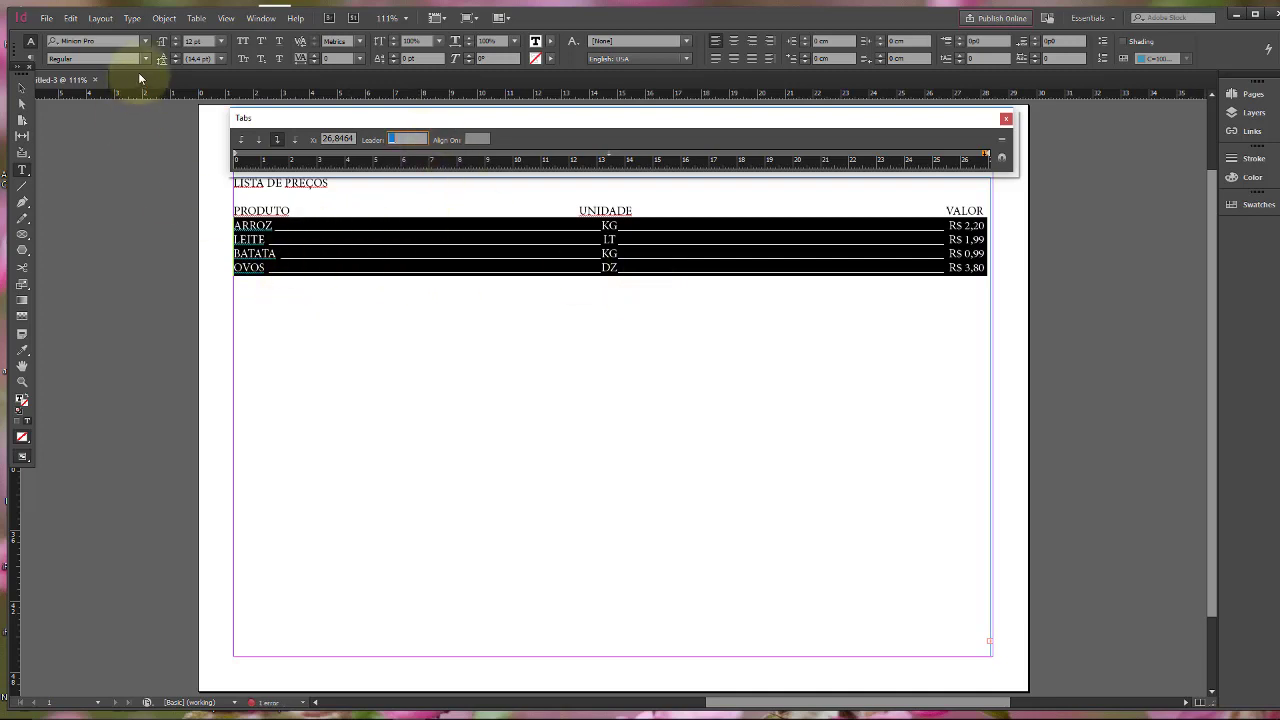
Enlarge the selected product rows to 19 pt and set their font to Humnst777 BT
{"action": "left_click", "coordinate": [175, 42]}
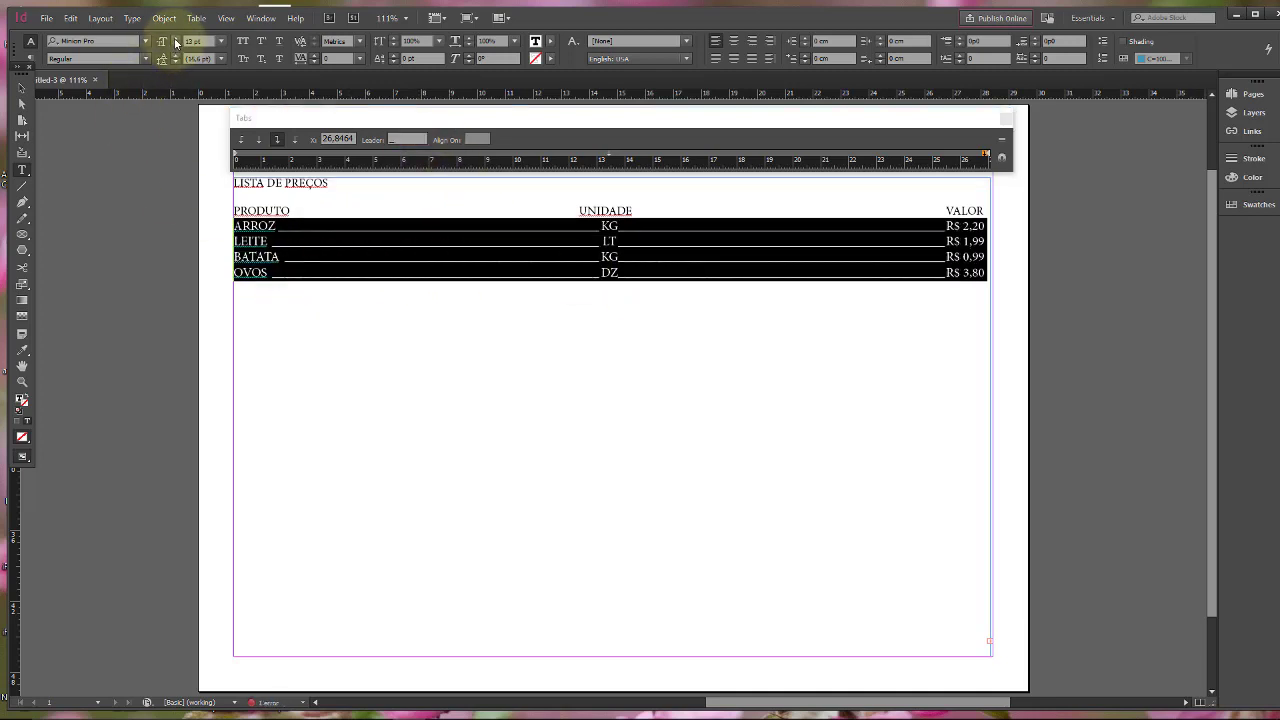
{"action": "left_click", "coordinate": [175, 42]}
{"action": "left_click", "coordinate": [175, 42]}
{"action": "left_click", "coordinate": [175, 42]}
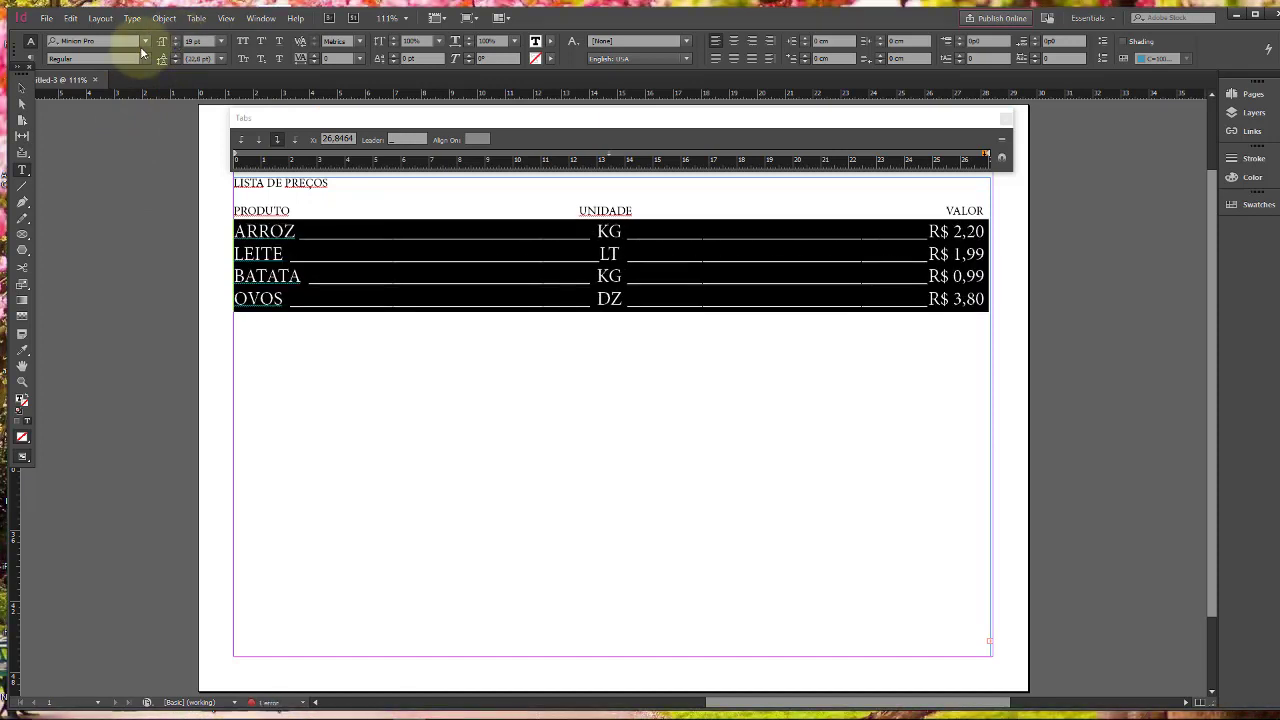
{"action": "left_click", "coordinate": [145, 41]}
{"action": "left_click", "coordinate": [81, 224]}
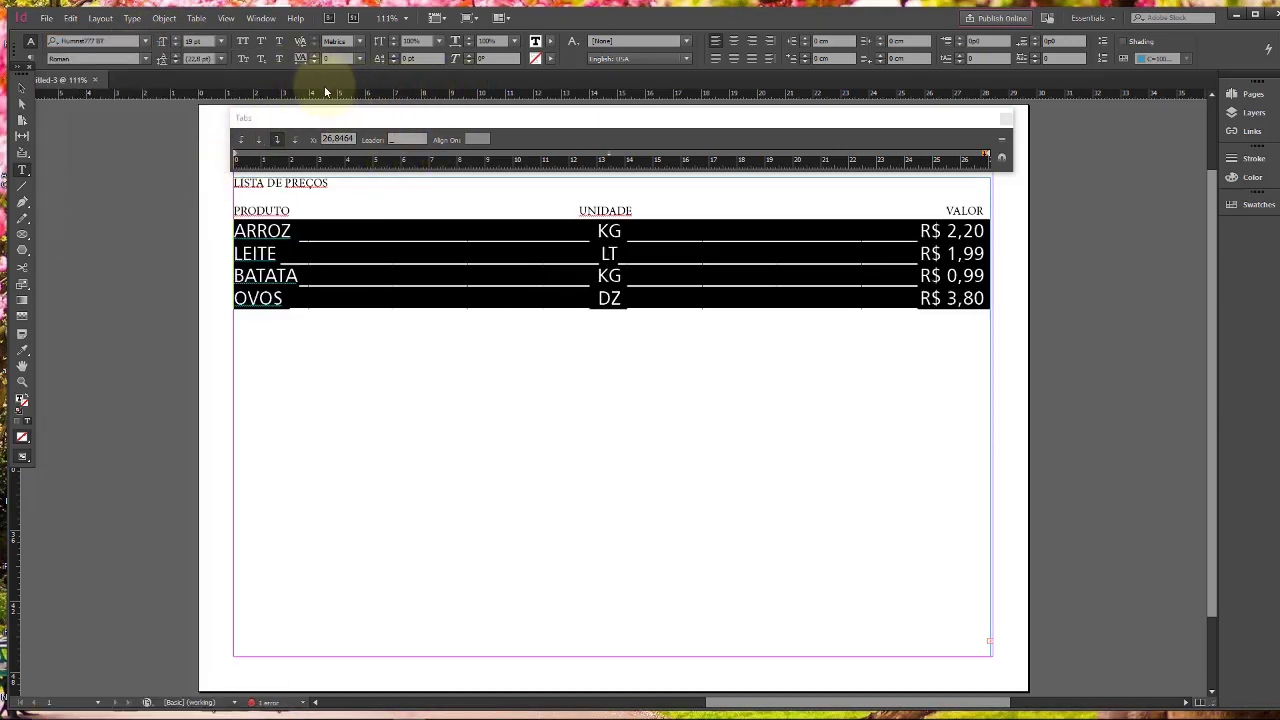
Set the leader of both tab stops in the product rows to a dot, deselect the frame and close the tab ruler
{"action": "left_click", "coordinate": [405, 139]}
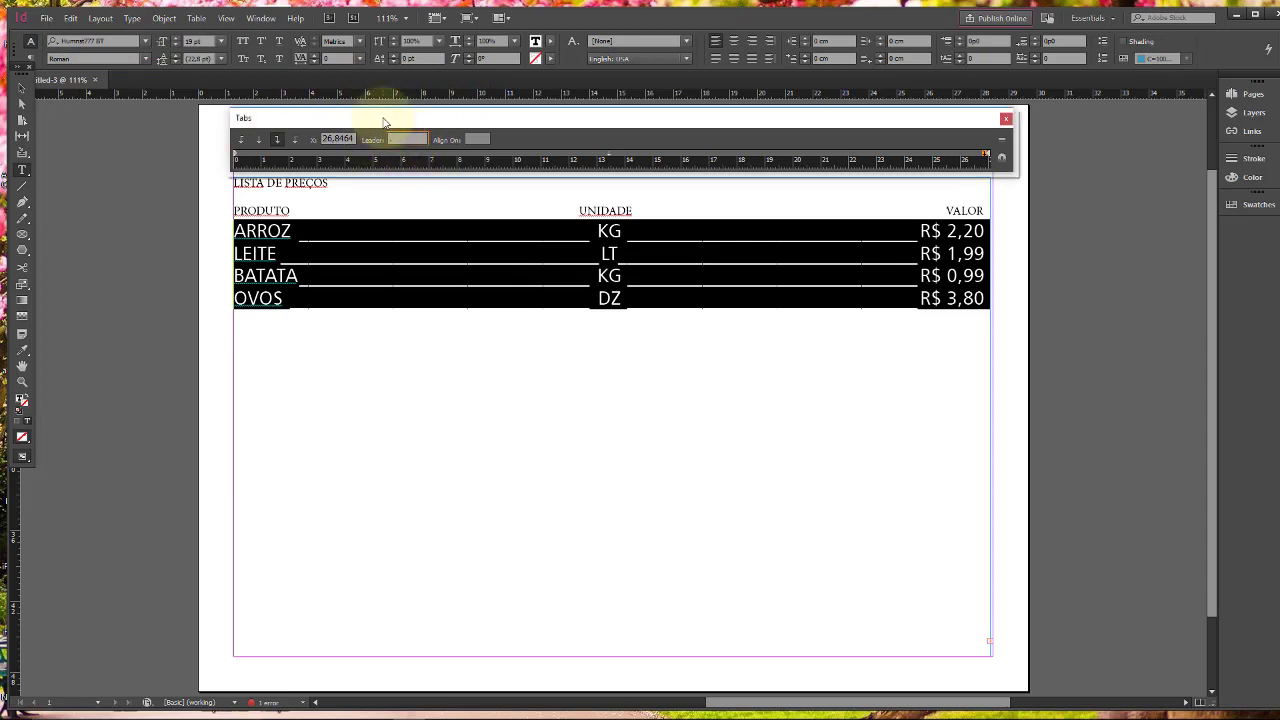
{"action": "type", "text": "."}
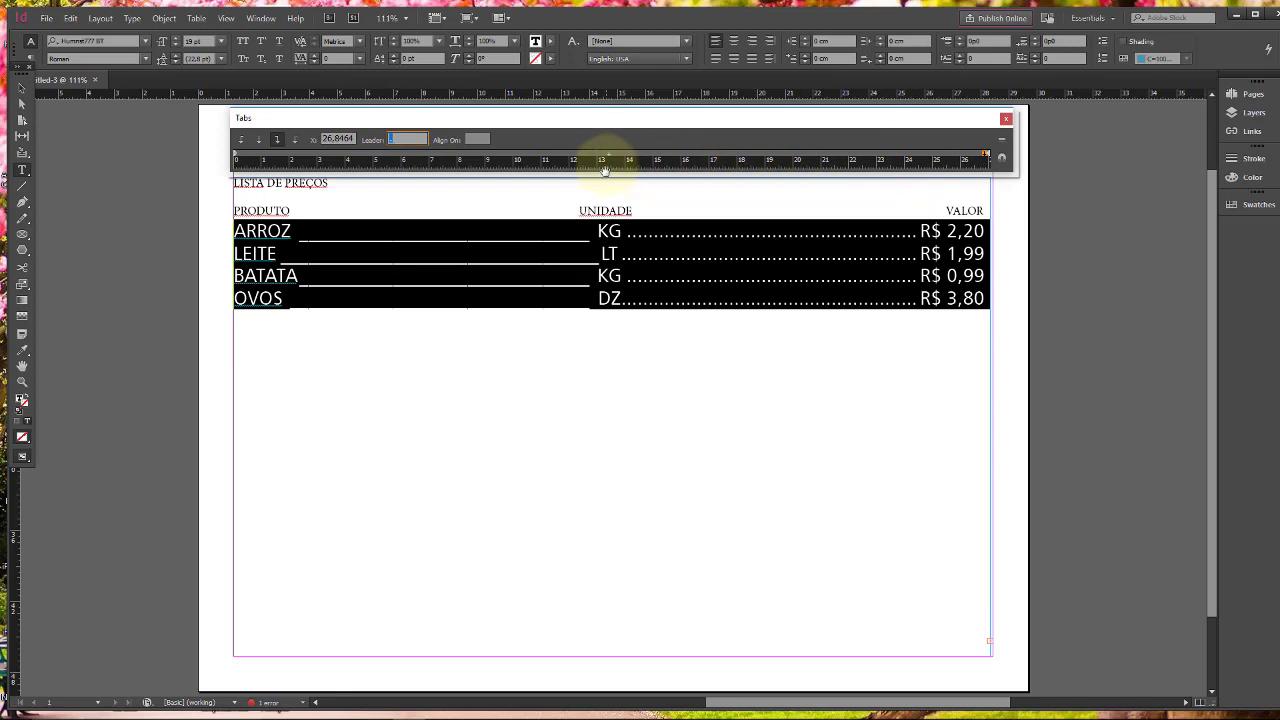
{"action": "left_click", "coordinate": [604, 152]}
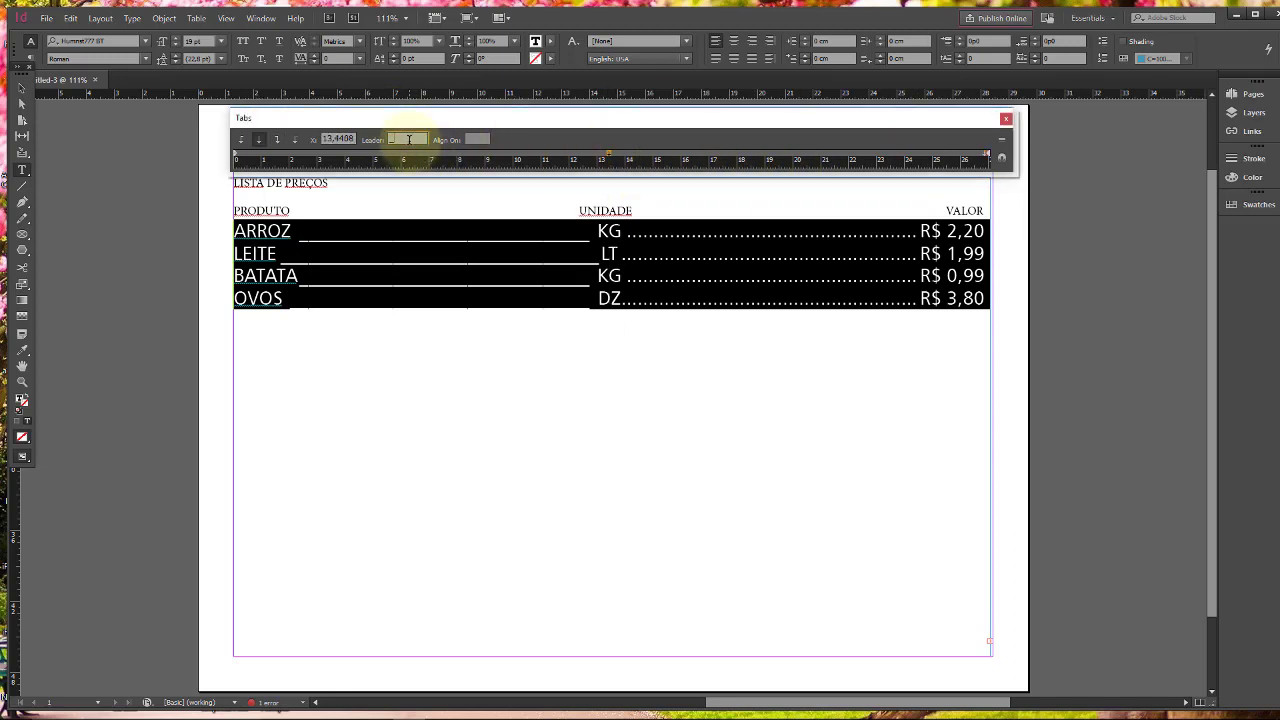
{"action": "type", "text": "."}
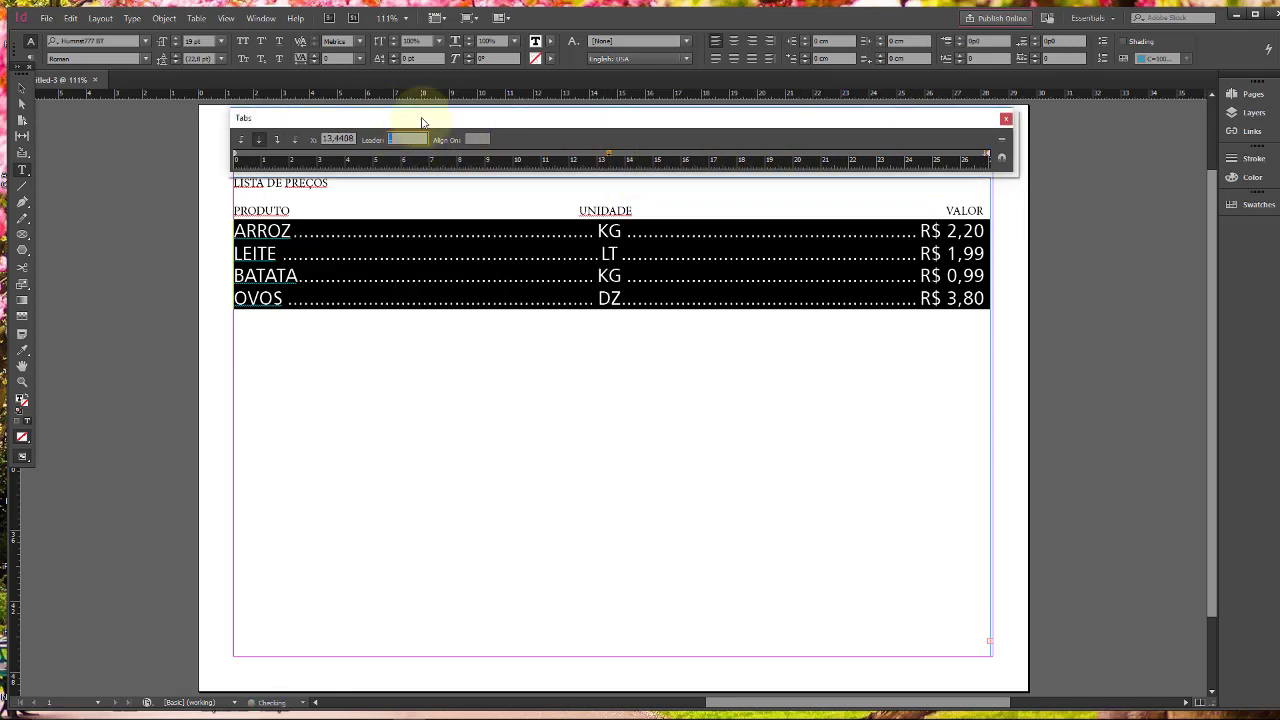
{"action": "left_click", "coordinate": [22, 87]}
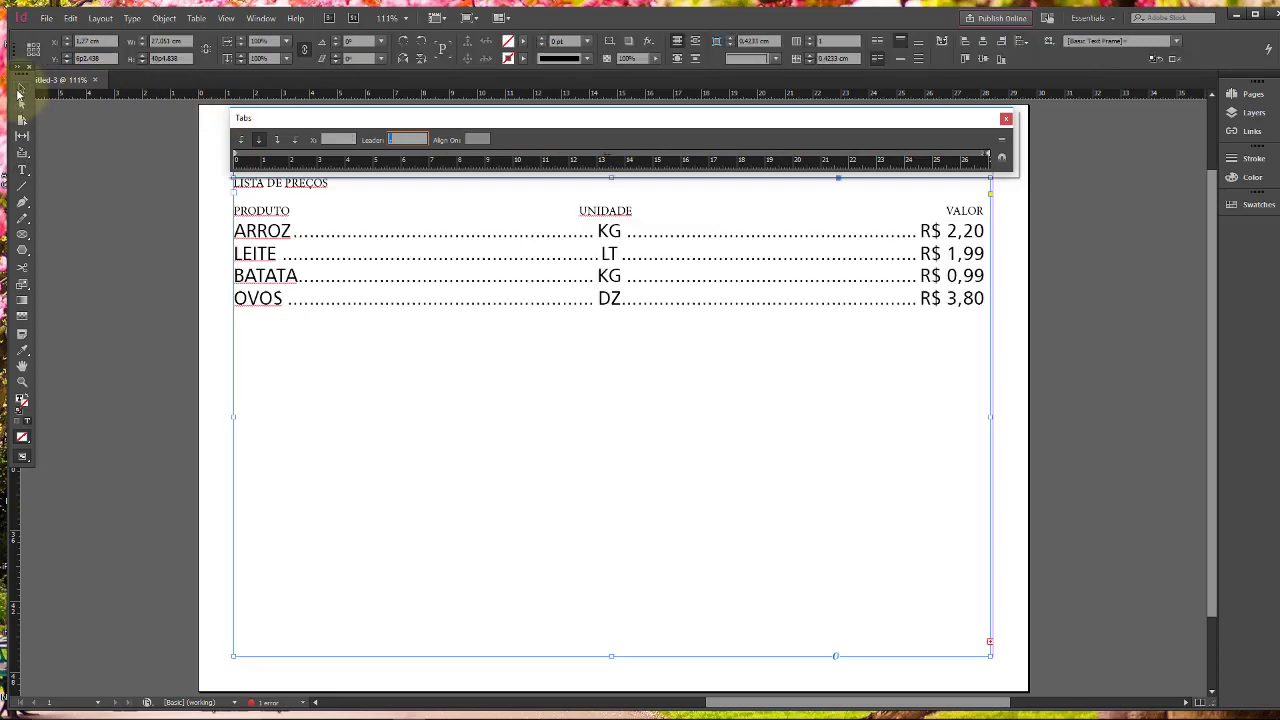
{"action": "left_click", "coordinate": [1006, 238]}
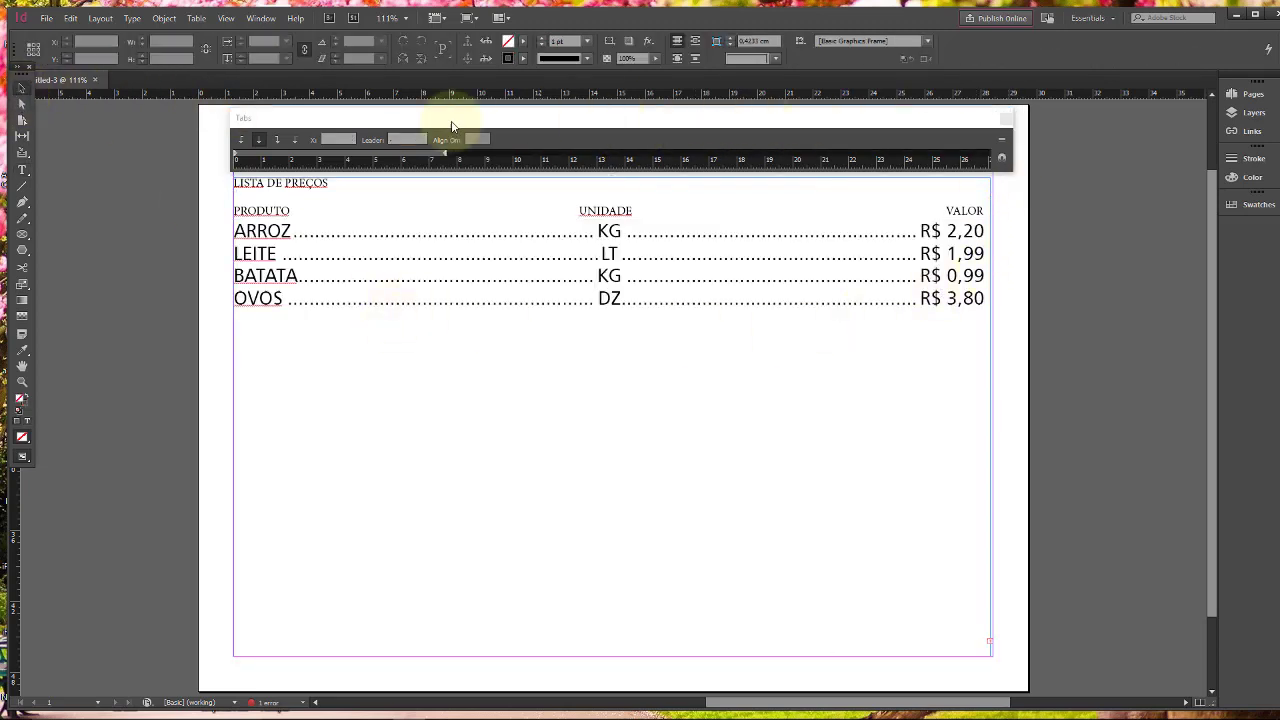
{"action": "left_click", "coordinate": [1006, 120]}
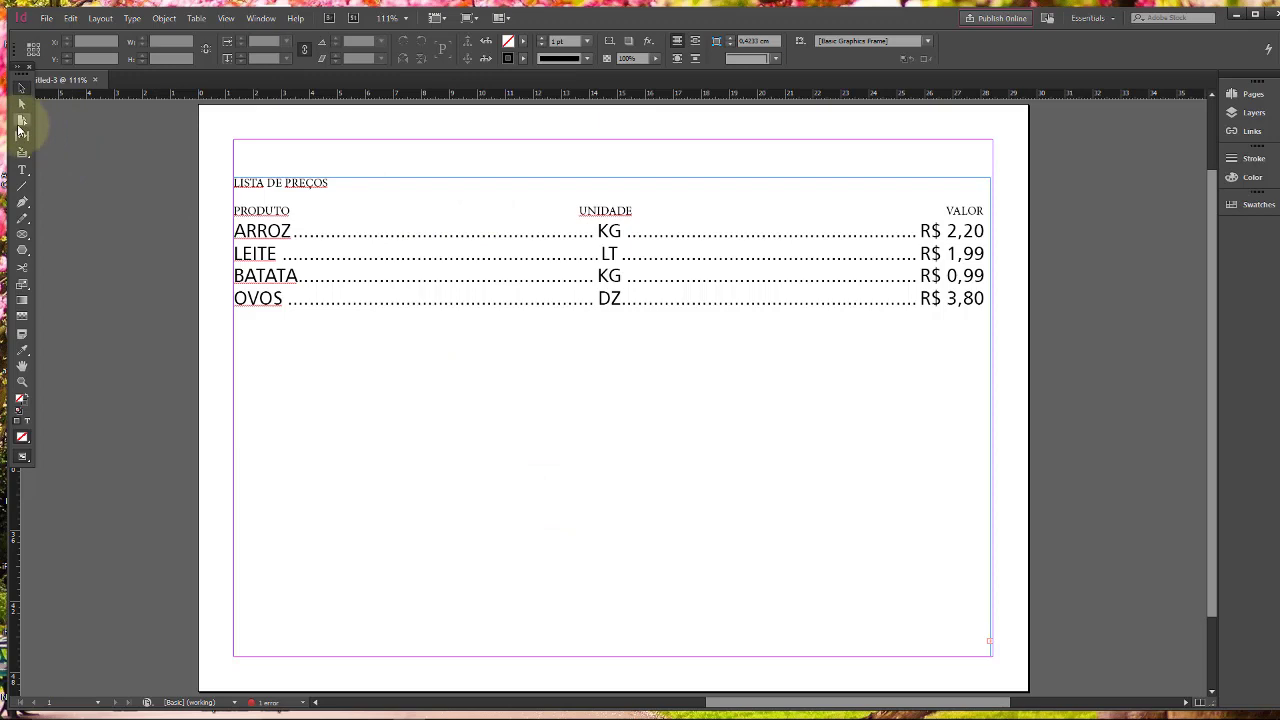
Place the image cool_nature-wallpaper-1680x1050.jpg across the full width between the page margins, starting at their upper edge
{"action": "left_click", "coordinate": [46, 18]}
{"action": "left_click", "coordinate": [70, 204]}
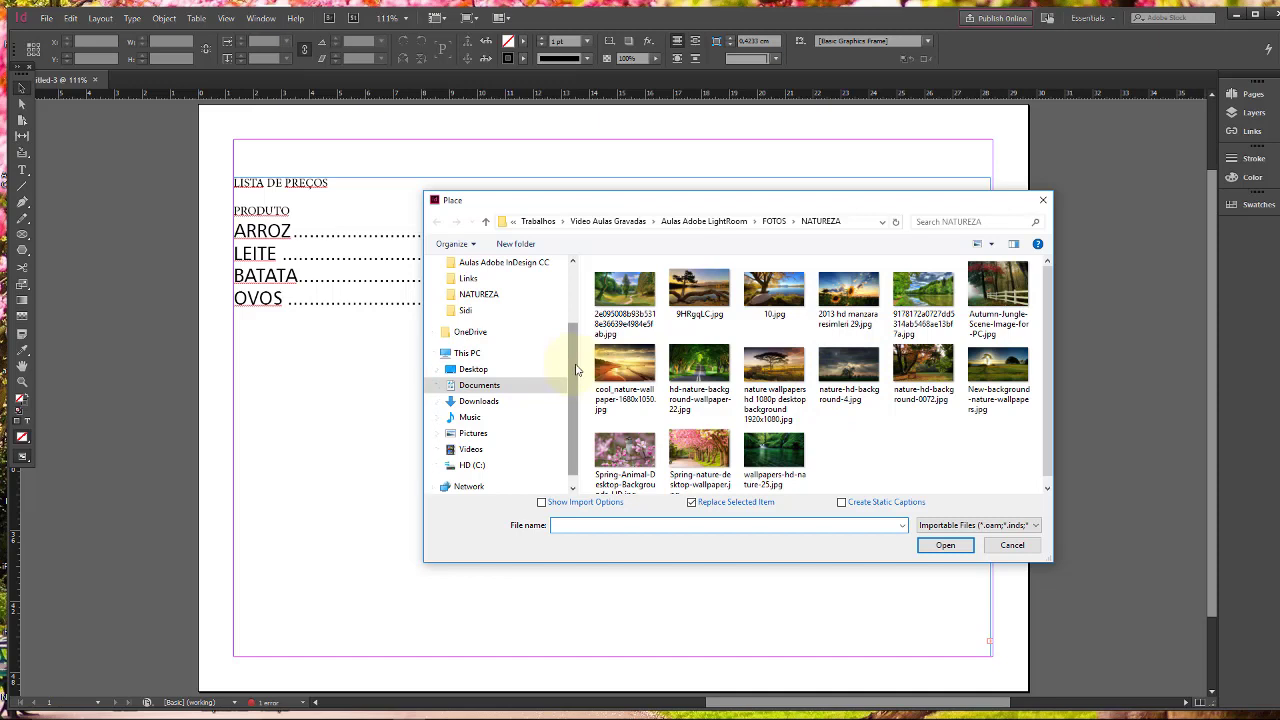
{"action": "left_click_drag", "start_coordinate": [576, 370], "coordinate": [578, 305]}
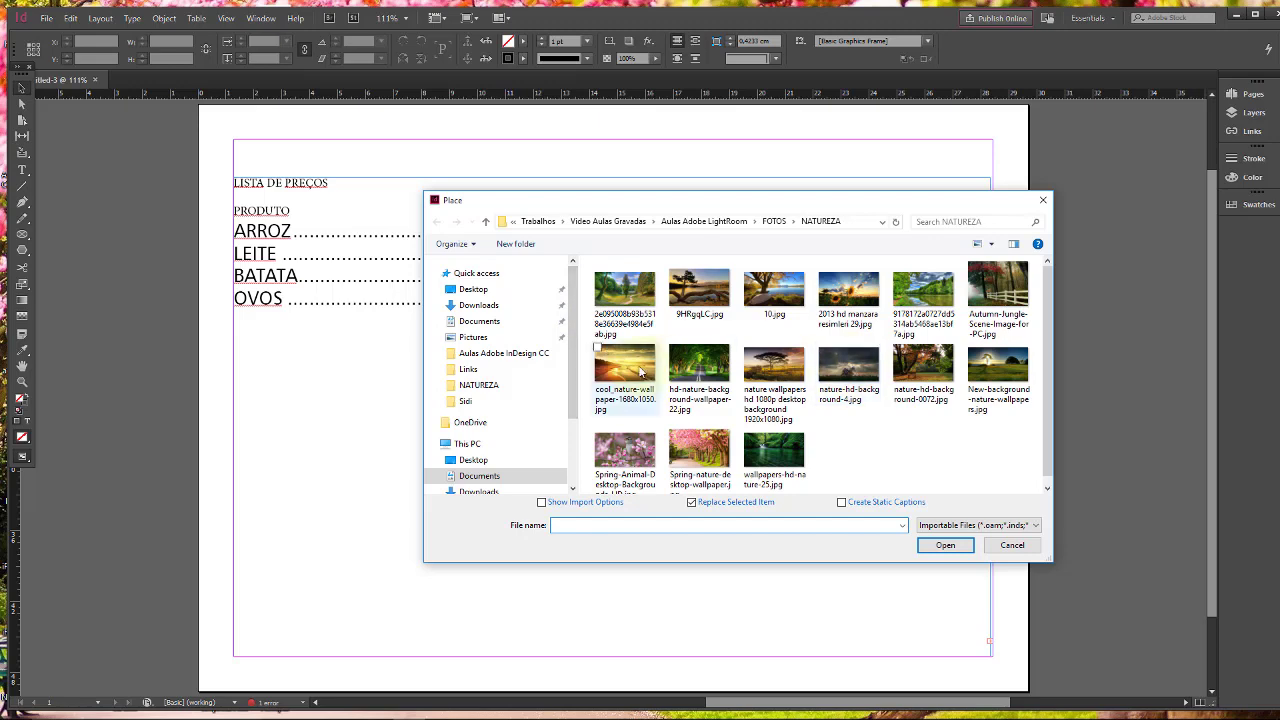
{"action": "left_click", "coordinate": [624, 372]}
{"action": "left_click", "coordinate": [945, 545]}
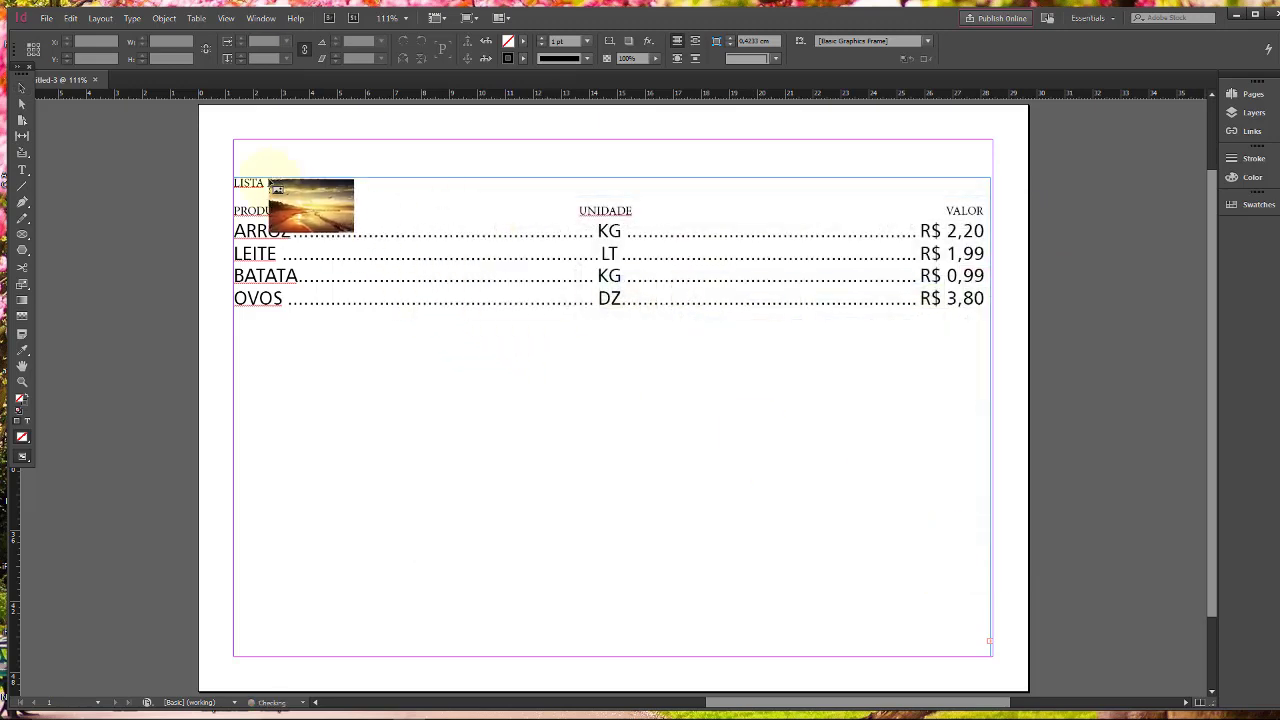
{"action": "left_click_drag", "start_coordinate": [235, 143], "coordinate": [991, 634]}
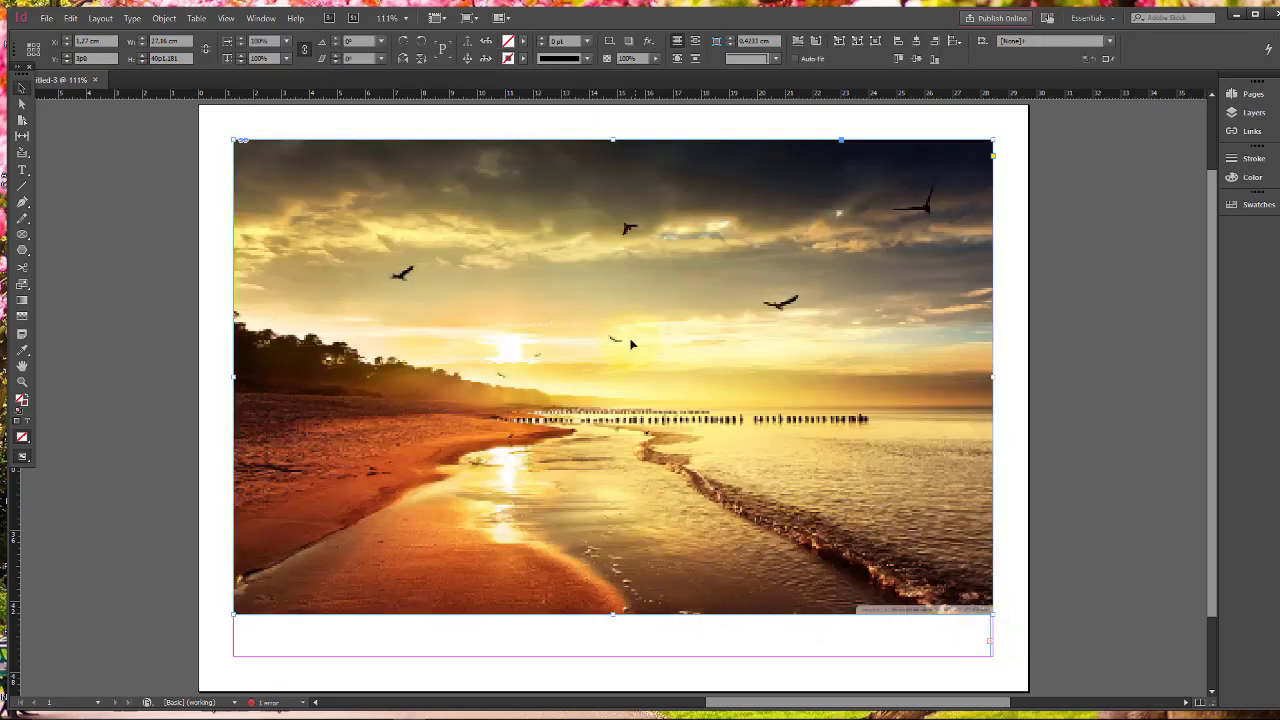
Send the beach image to the back behind the price list and set its opacity to 31%
{"action": "right_click", "coordinate": [630, 328]}
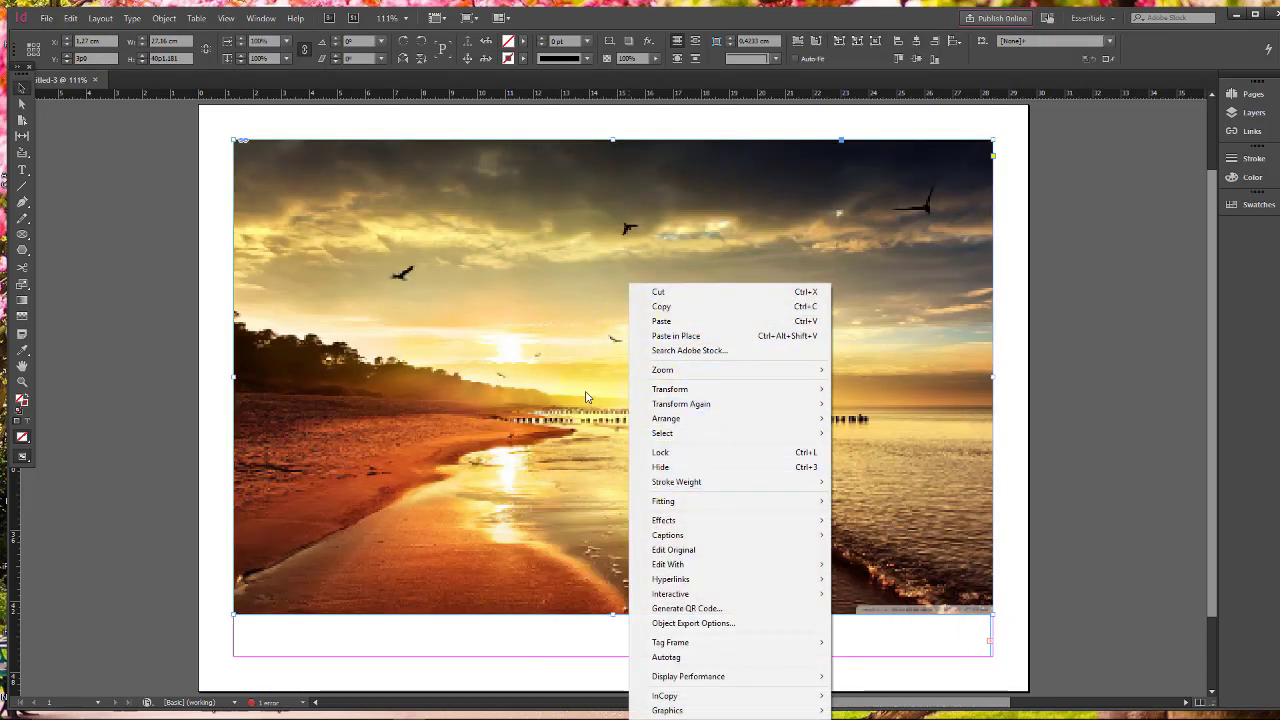
{"action": "left_click", "coordinate": [600, 342]}
{"action": "right_click", "coordinate": [600, 342]}
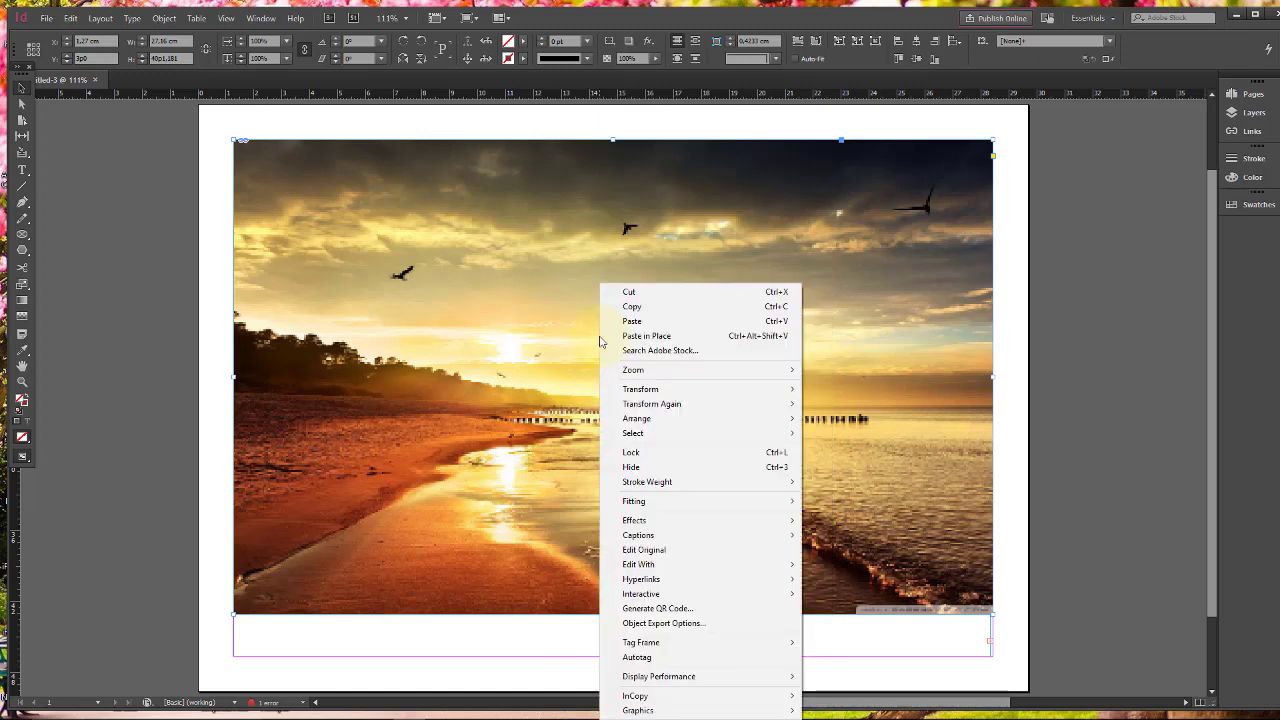
{"action": "mouse_move", "coordinate": [652, 420]}
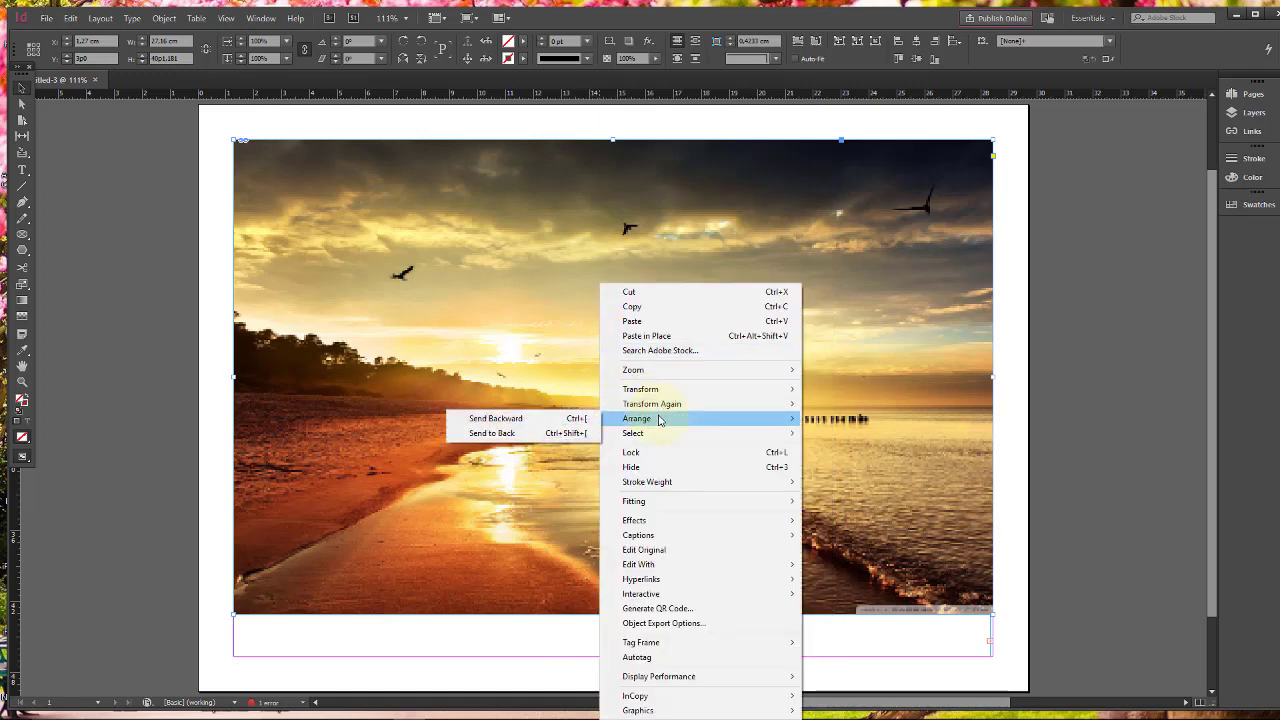
{"action": "left_click", "coordinate": [527, 434]}
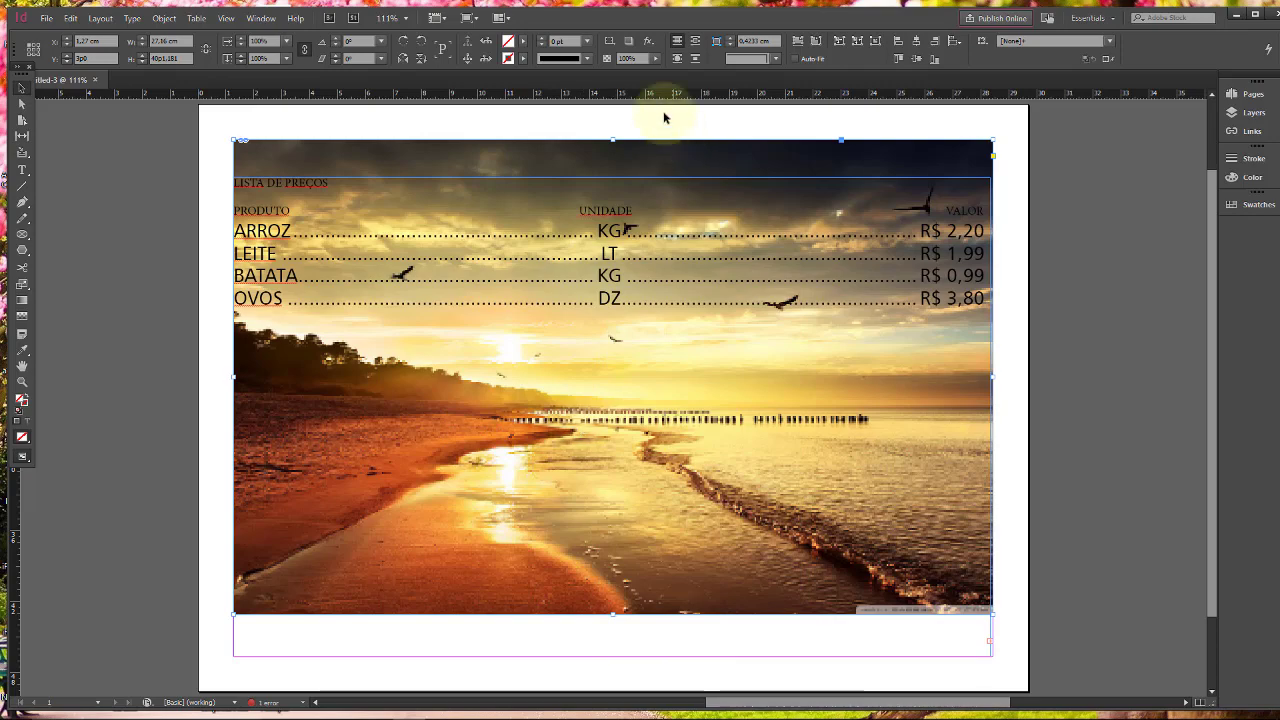
{"action": "left_click", "coordinate": [655, 61]}
{"action": "left_click_drag", "start_coordinate": [646, 71], "coordinate": [613, 76]}
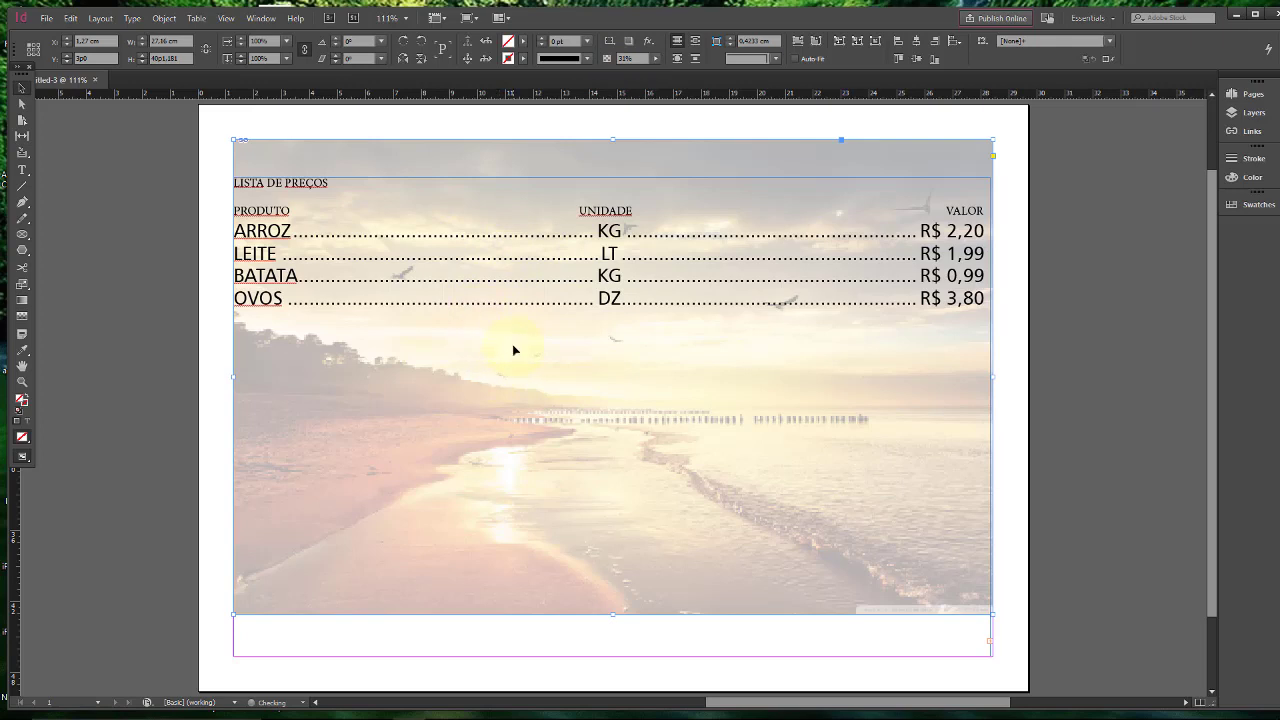
Delete the beach image and the price list text frame from the page
{"action": "key", "text": "Delete"}
{"action": "left_click", "coordinate": [420, 212]}
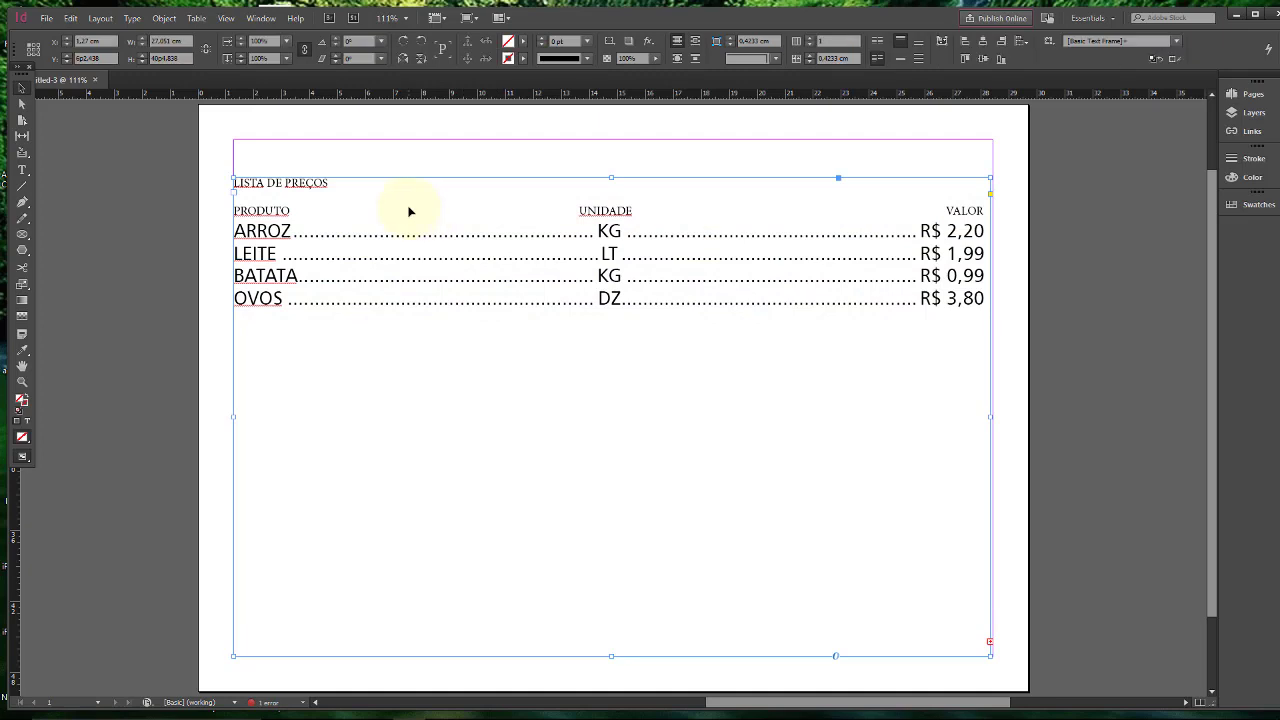
{"action": "key", "text": "Delete"}
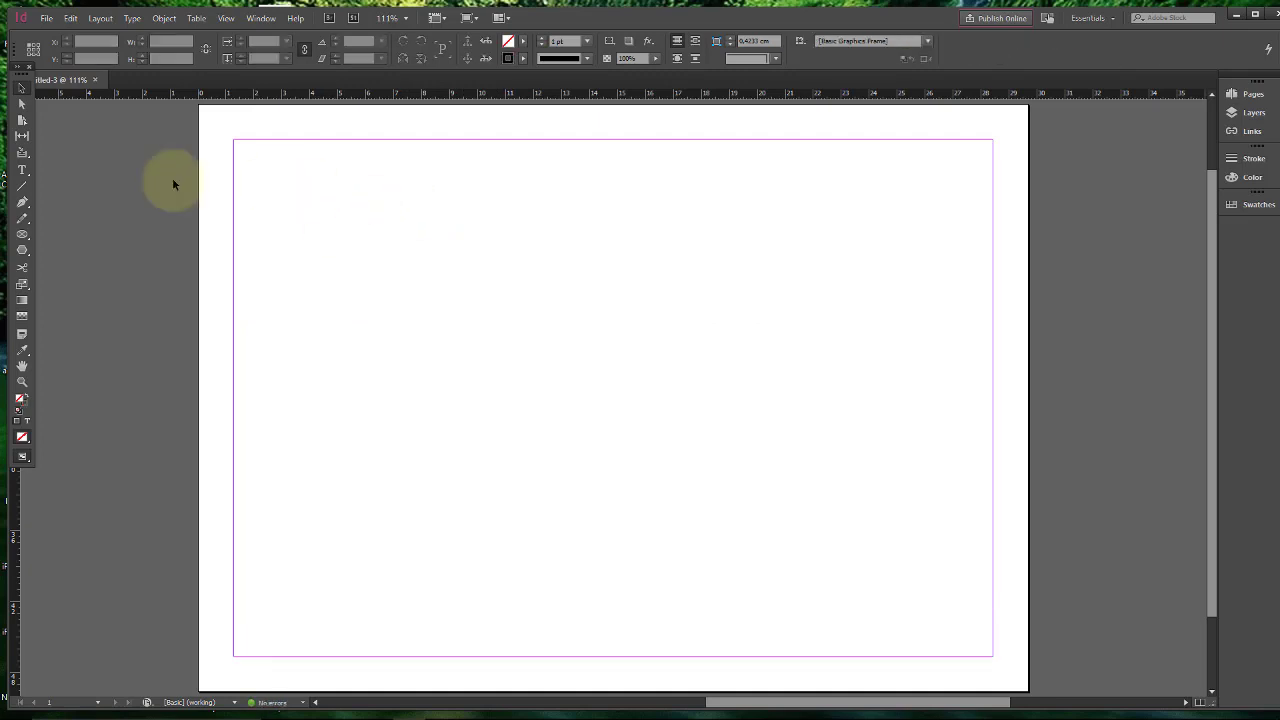
Draw a text frame about 27.16 cm wide between the side margins and move it down slightly below the upper margin
{"action": "left_click", "coordinate": [22, 170]}
{"action": "left_click_drag", "start_coordinate": [235, 141], "coordinate": [989, 494]}
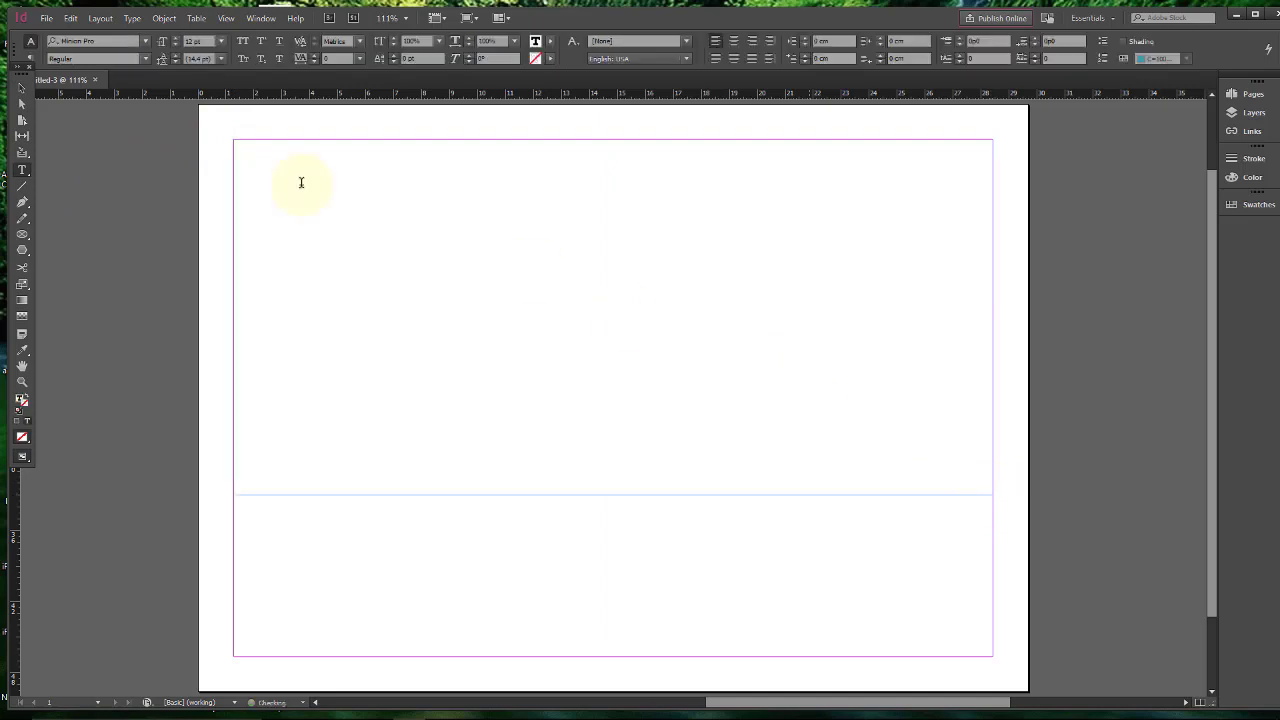
{"action": "left_click", "coordinate": [22, 88]}
{"action": "left_click_drag", "start_coordinate": [559, 143], "coordinate": [557, 183]}
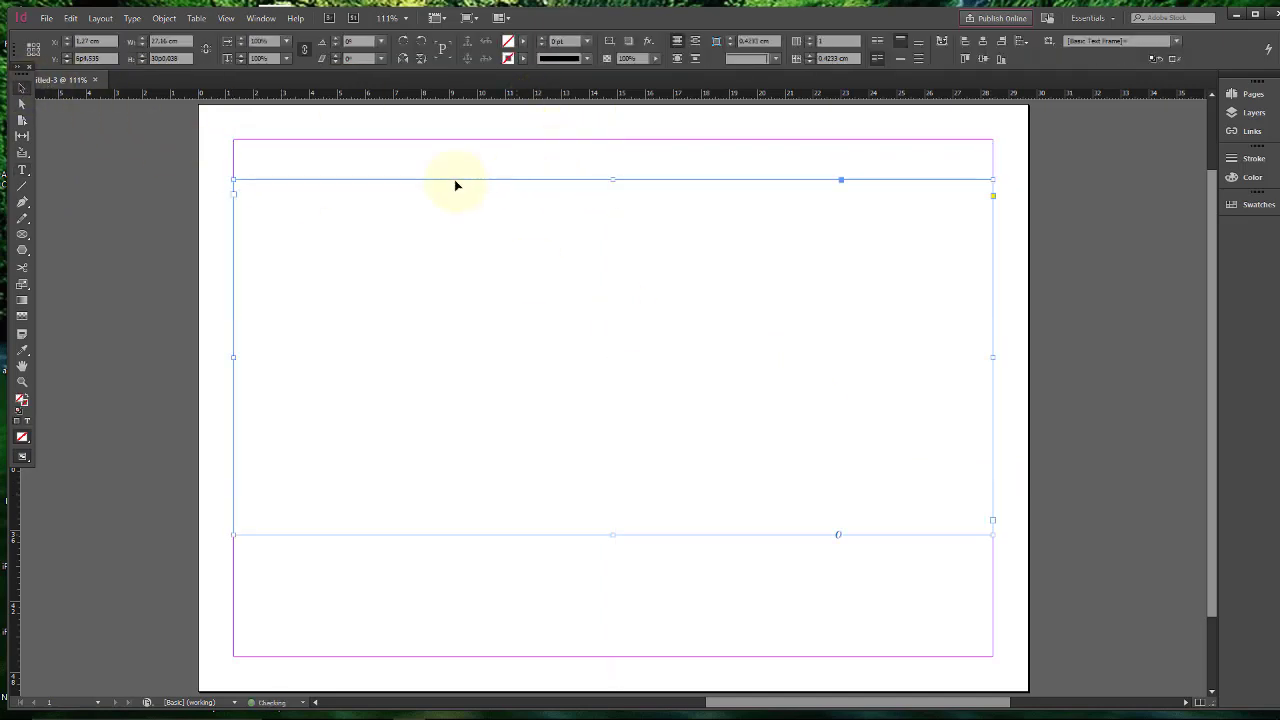
Enter the title "CARDAPIO" in the new text frame and start a new line beneath it
{"action": "left_click", "coordinate": [22, 170]}
{"action": "left_click", "coordinate": [278, 188]}
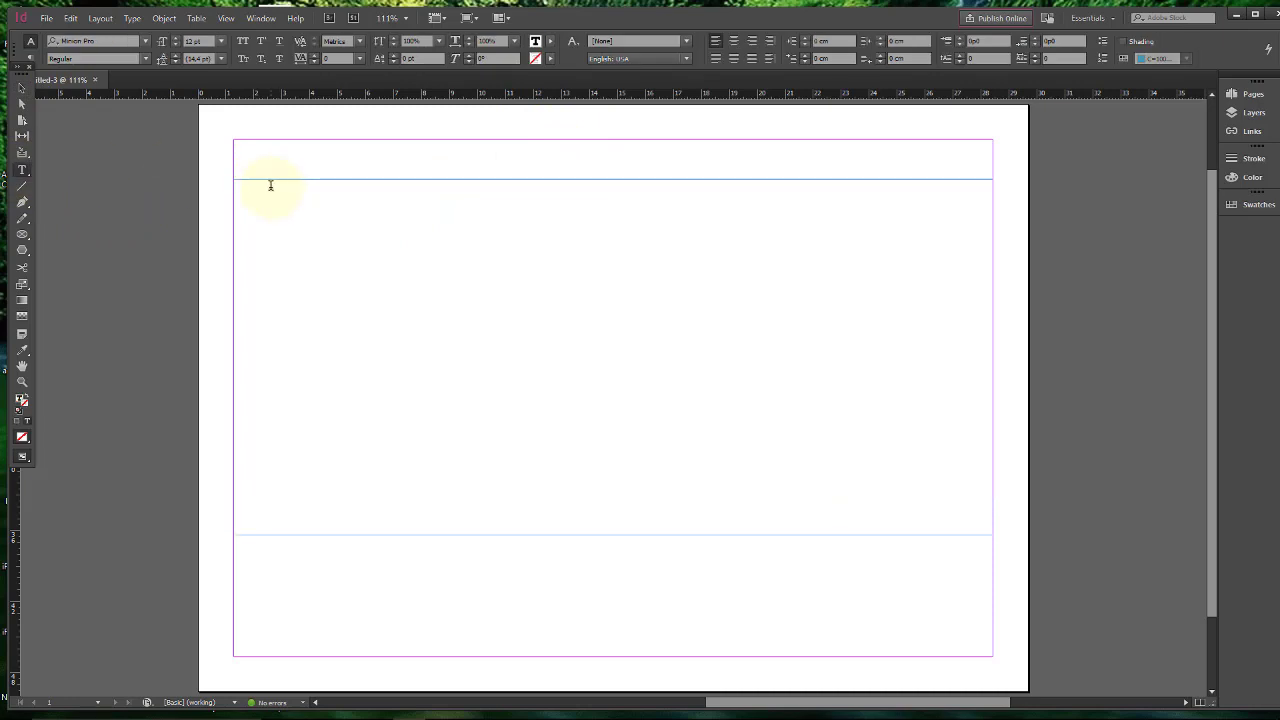
{"action": "type", "text": "MENU"}
Add a centred tab stop at about 11.9 cm with its leader cleared, and a right-aligned tab stop at about 26.7 cm
{"action": "left_click", "coordinate": [132, 18]}
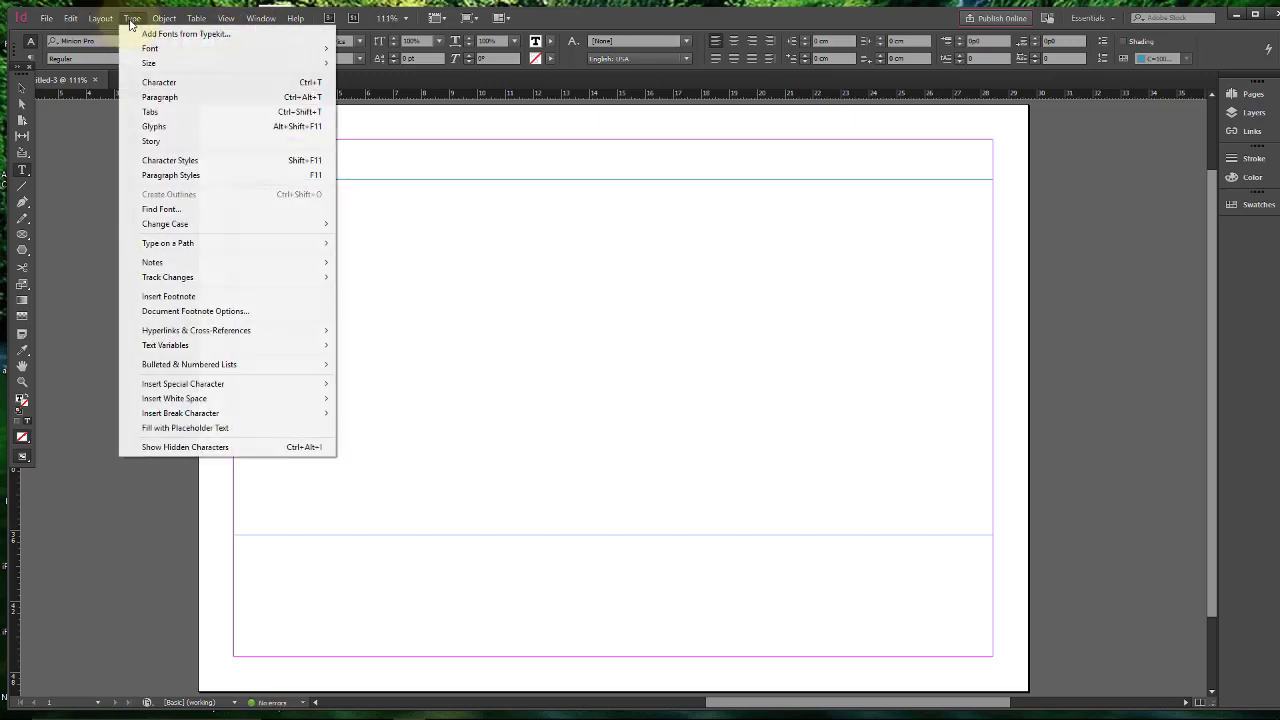
{"action": "left_click", "coordinate": [150, 111]}
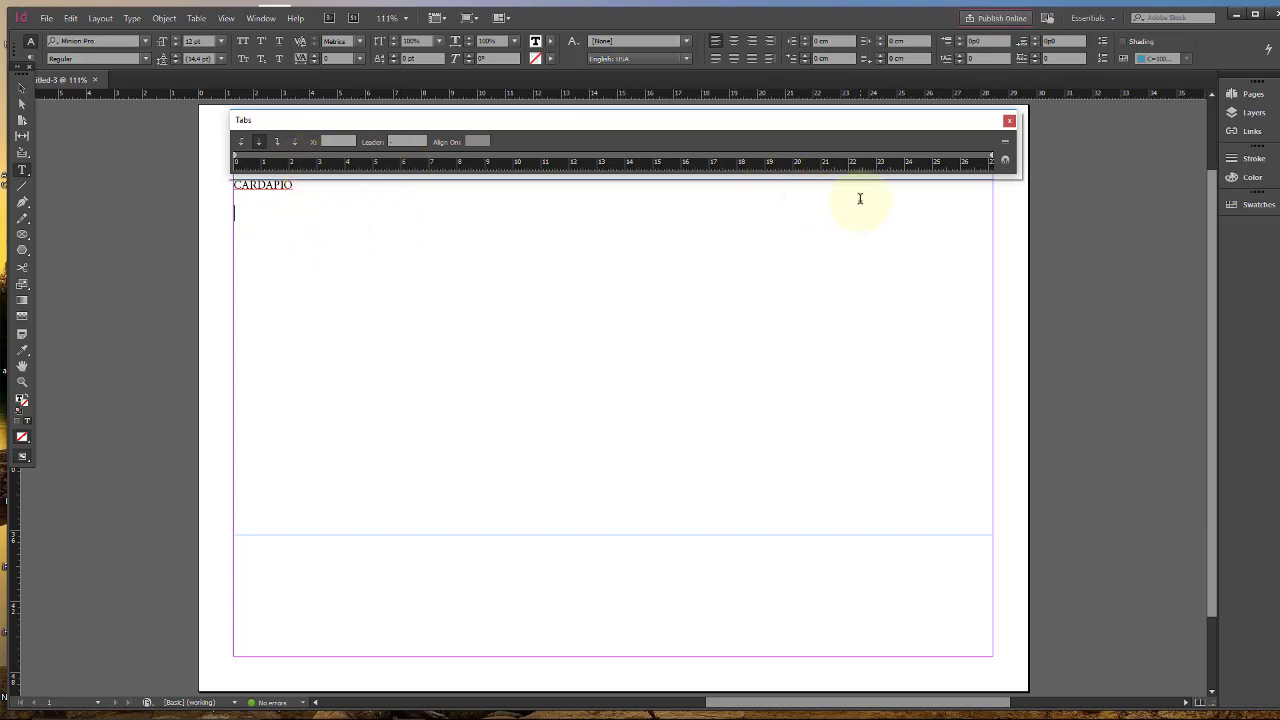
{"action": "left_click", "coordinate": [260, 142]}
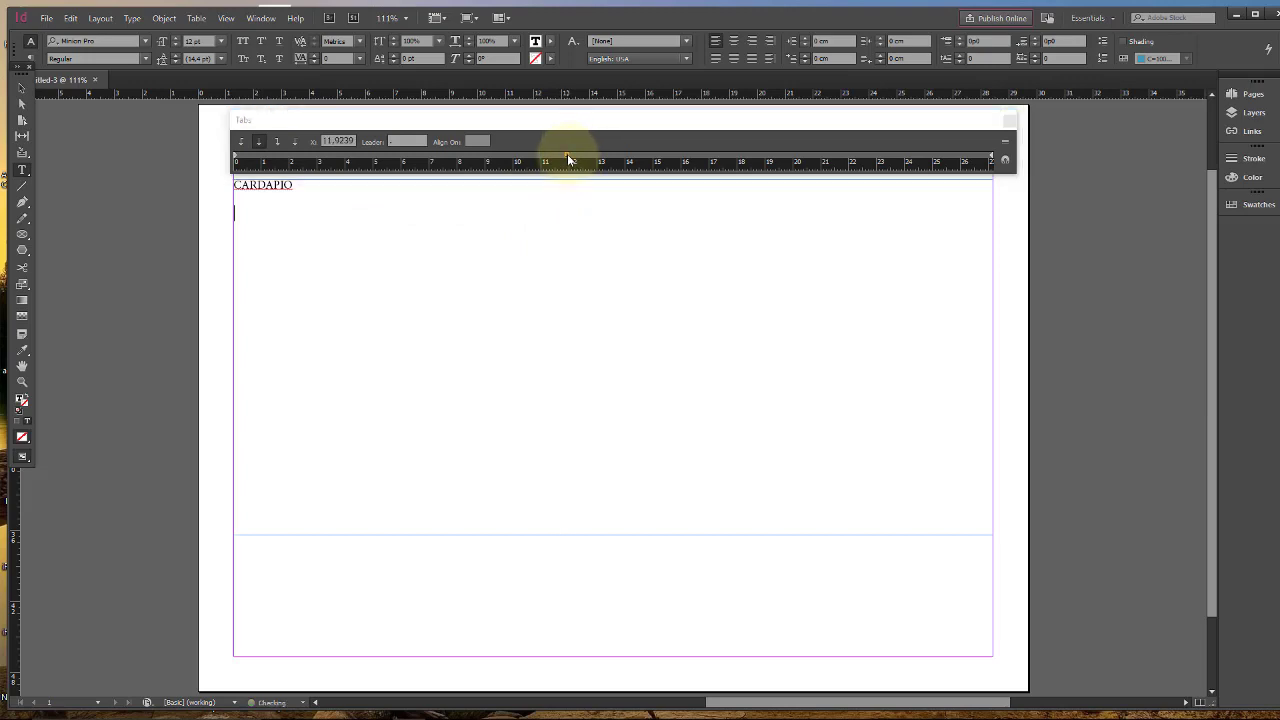
{"action": "left_click", "coordinate": [567, 158]}
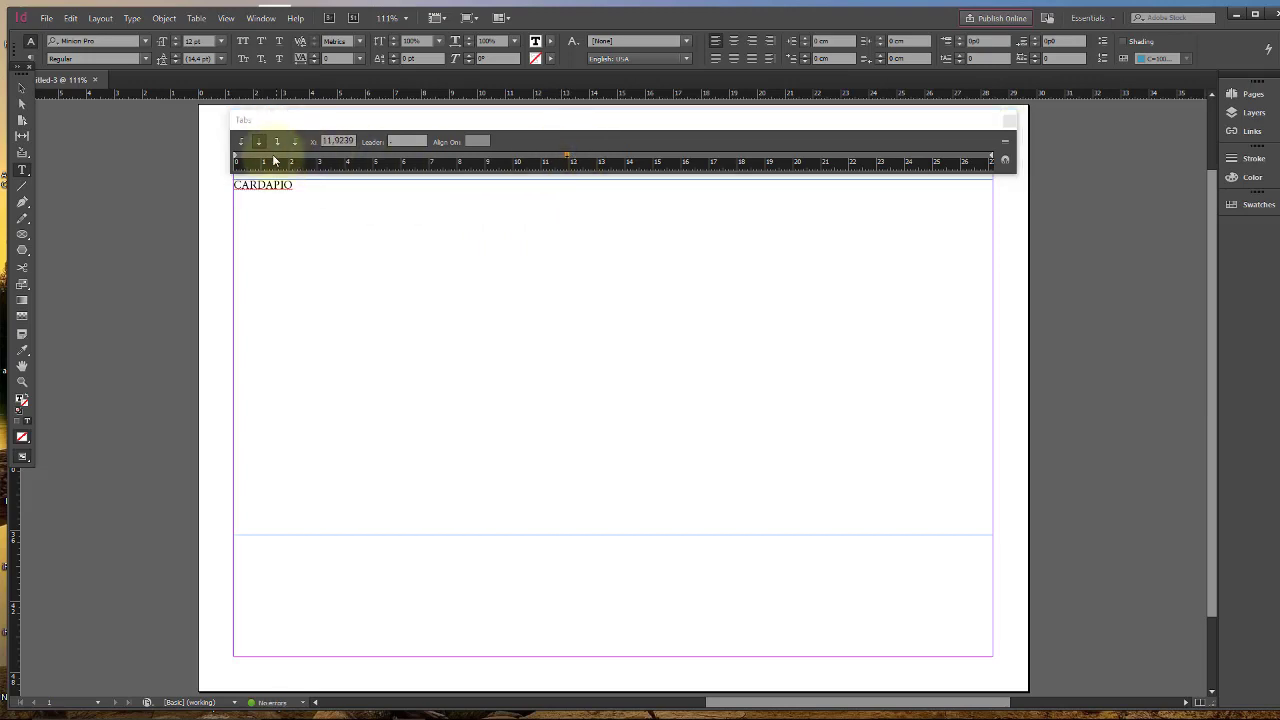
{"action": "left_click", "coordinate": [416, 141]}
{"action": "type", "text": "."}
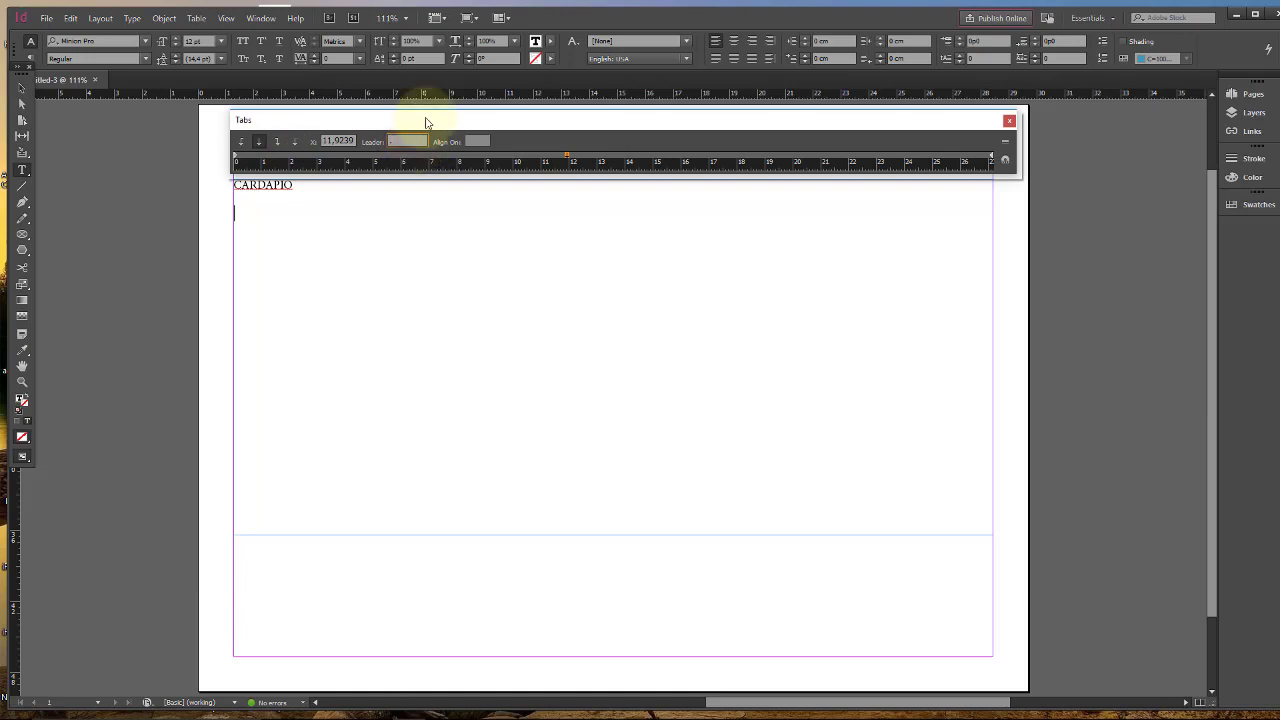
{"action": "left_click", "coordinate": [277, 141]}
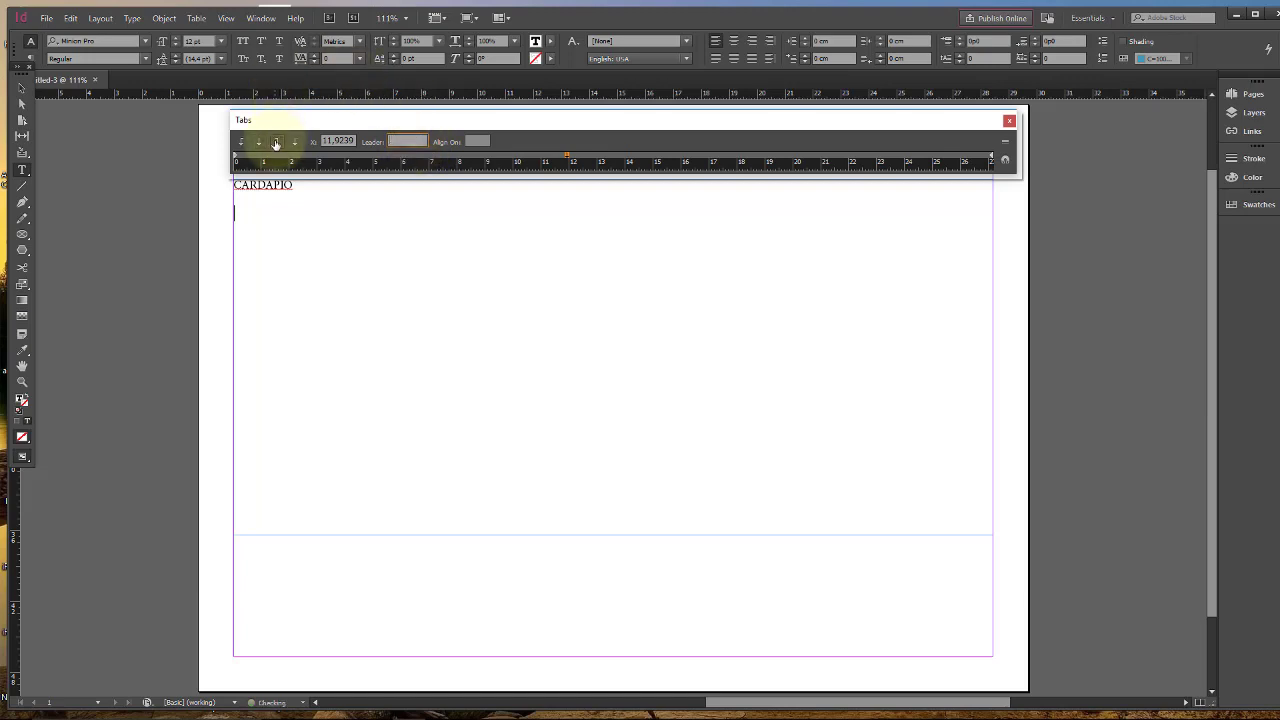
{"action": "left_click", "coordinate": [982, 157]}
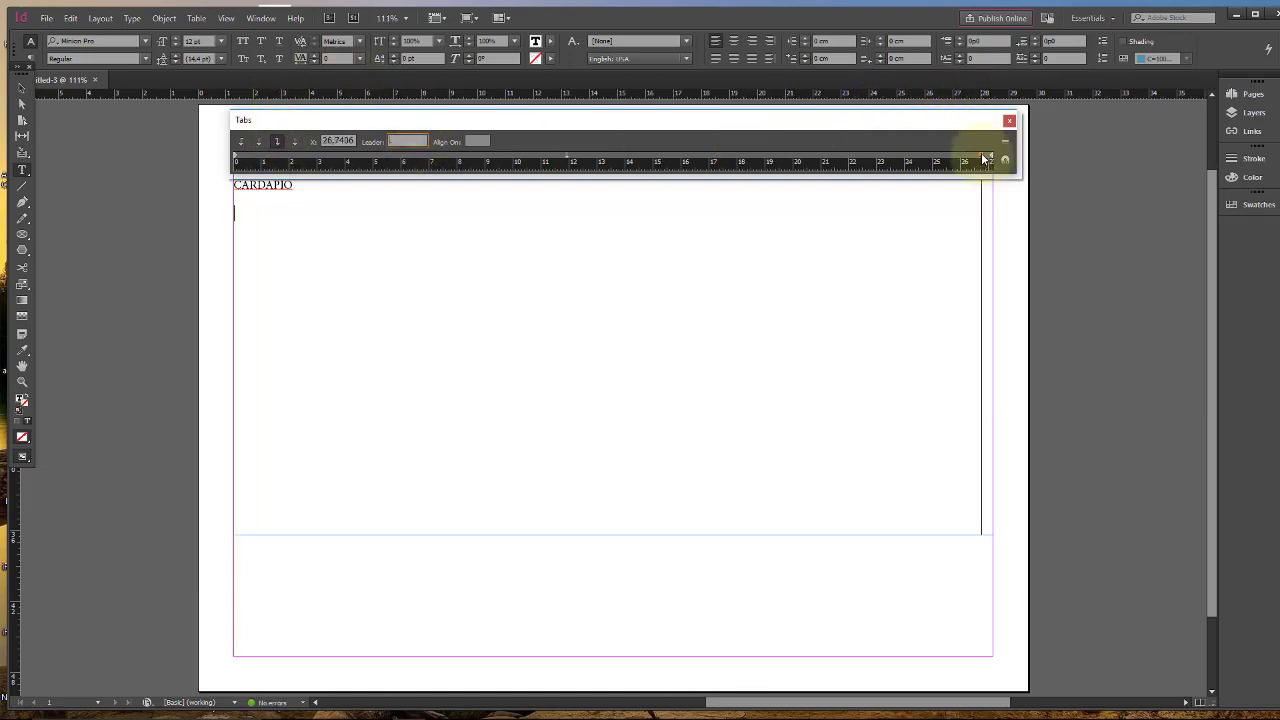
Enter a heading row below the title with the tab-separated entries "NOME", "PORÇÃO" and "VALOR"
{"action": "left_click", "coordinate": [424, 140]}
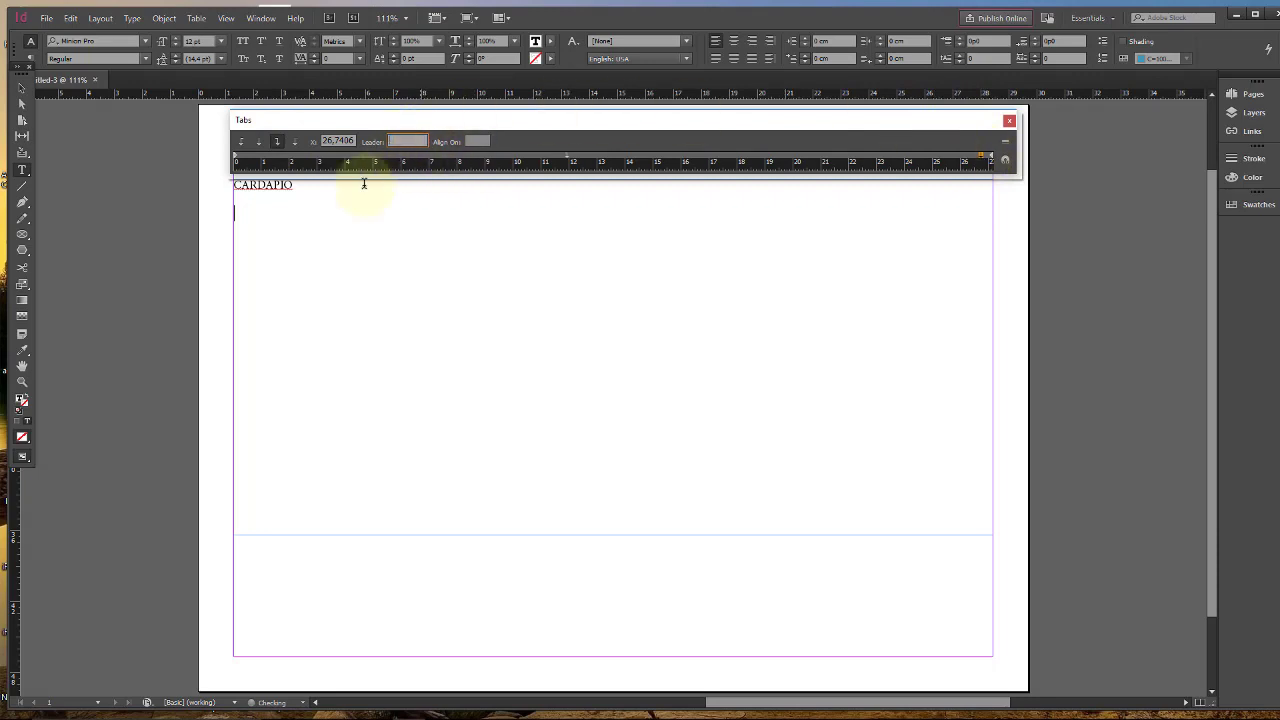
{"action": "left_click", "coordinate": [274, 217]}
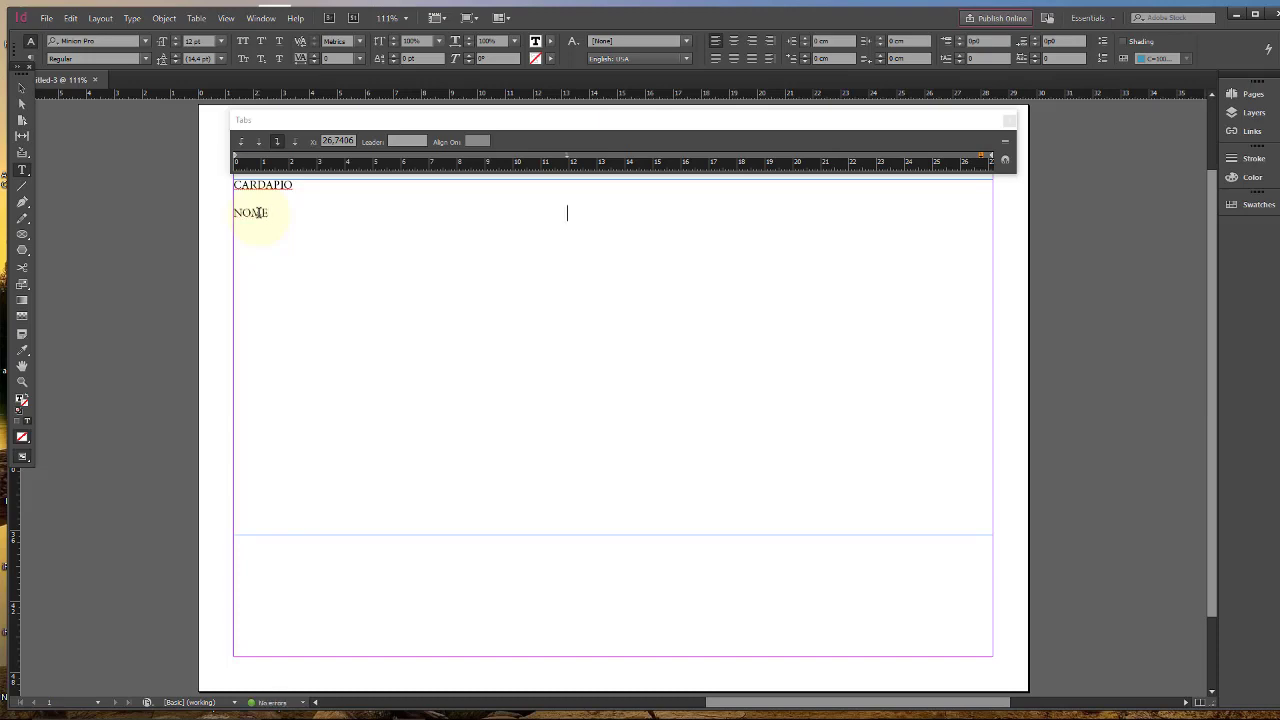
{"action": "type", "text": "POR~C"}
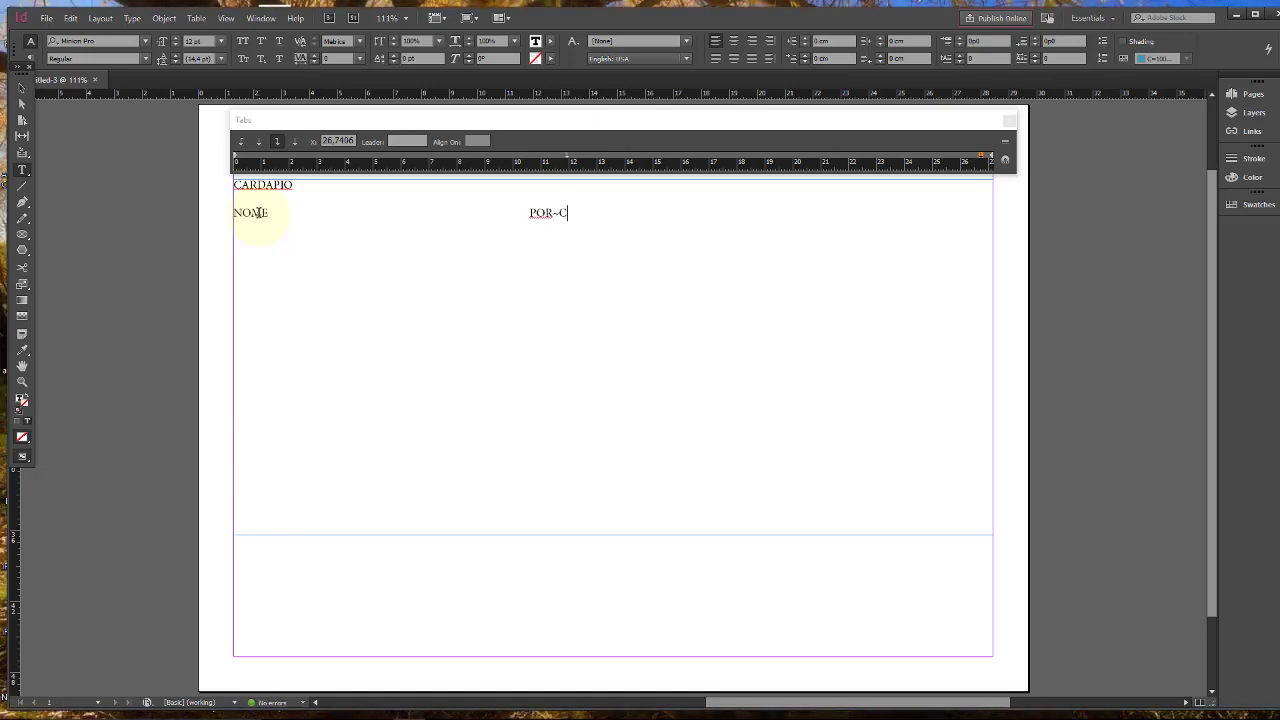
{"action": "key", "text": "BackSpace"}
{"action": "key", "text": "BackSpace"}
{"action": "type", "text": "CAO"}
{"action": "key", "text": "BackSpace"}
{"action": "key", "text": "BackSpace"}
{"action": "key", "text": "BackSpace"}
{"action": "type", "text": "ÇÃO\tVALOR"}
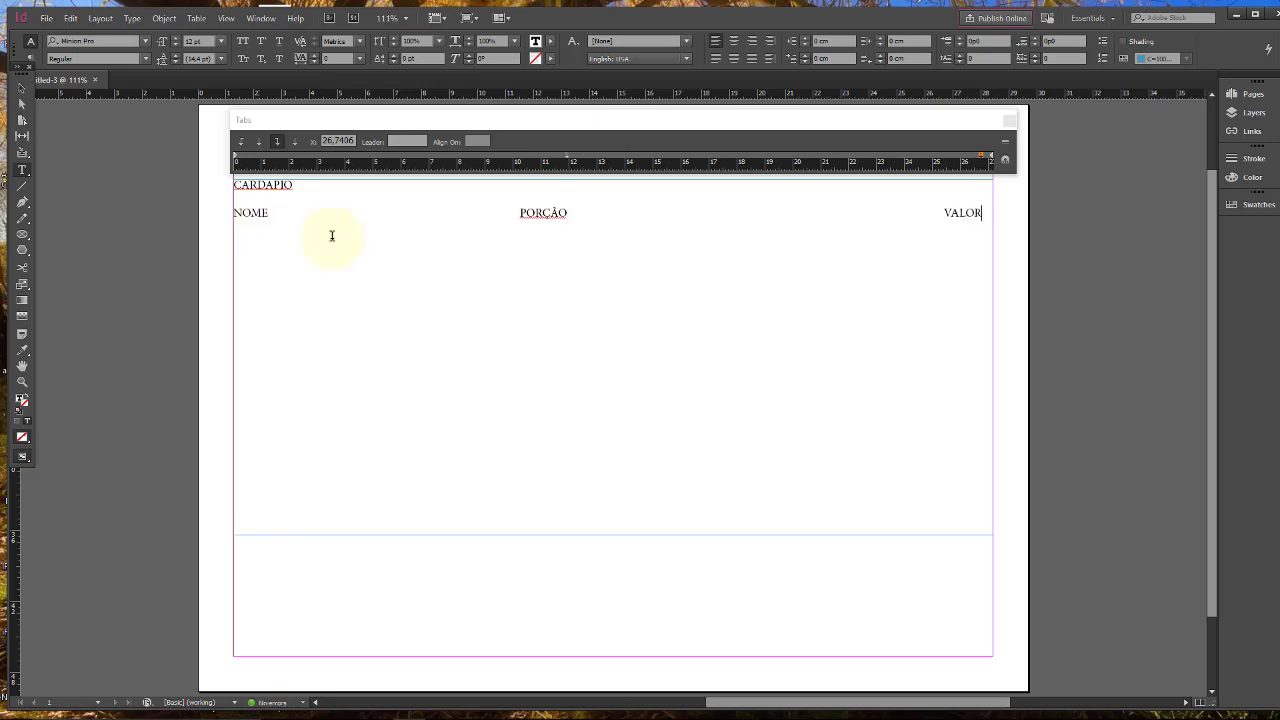
Change the heading row's middle tab stop to centred alignment and move it to 12.7 cm
{"action": "left_click", "coordinate": [567, 157]}
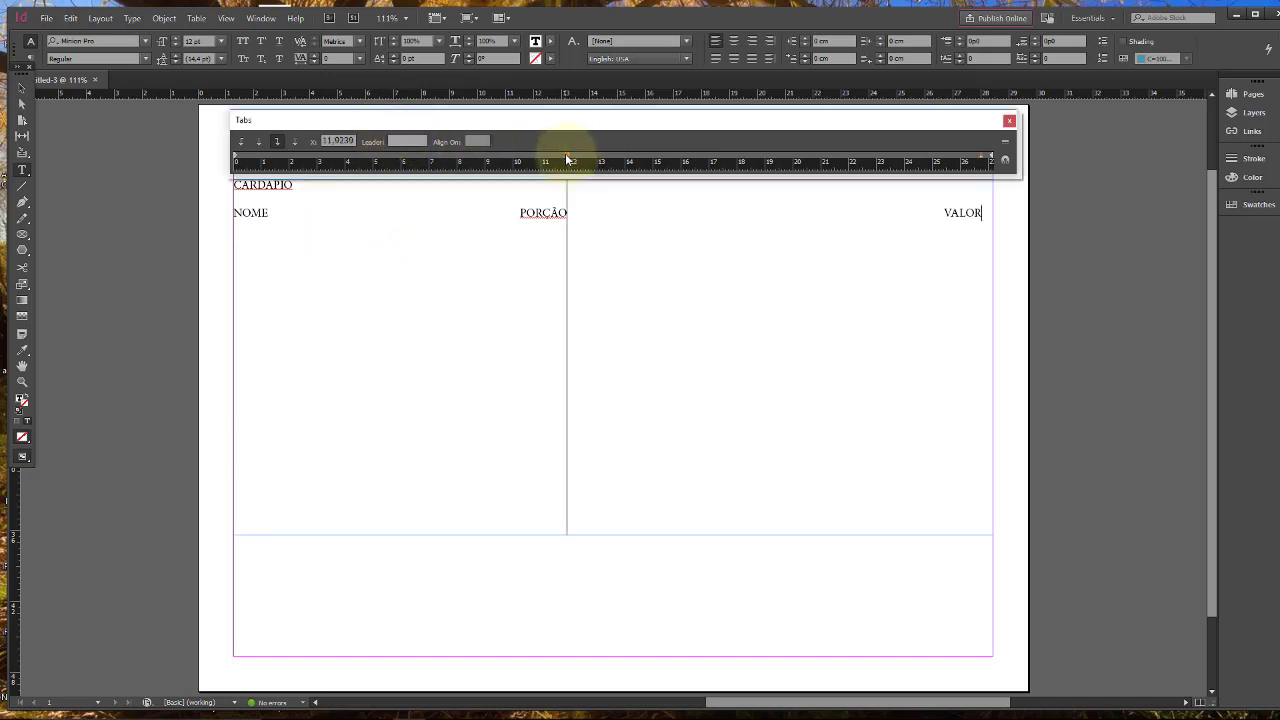
{"action": "left_click", "coordinate": [260, 144]}
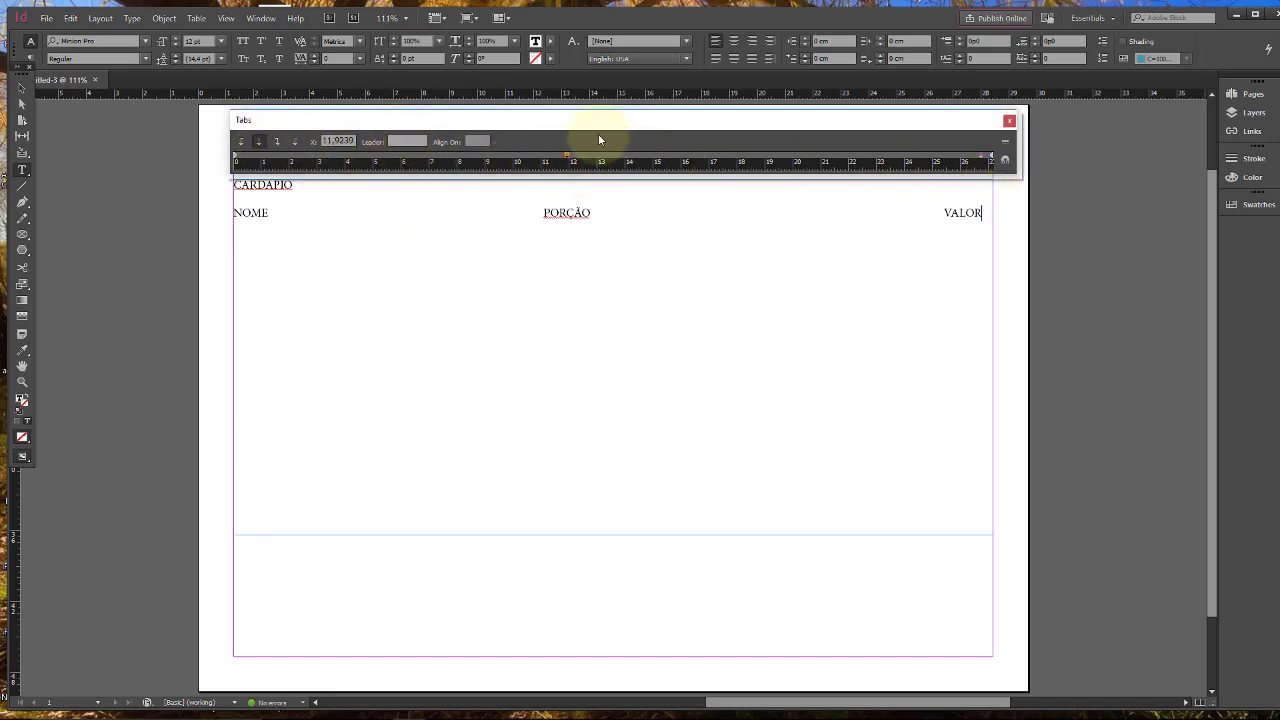
{"action": "left_click_drag", "start_coordinate": [567, 157], "coordinate": [588, 157]}
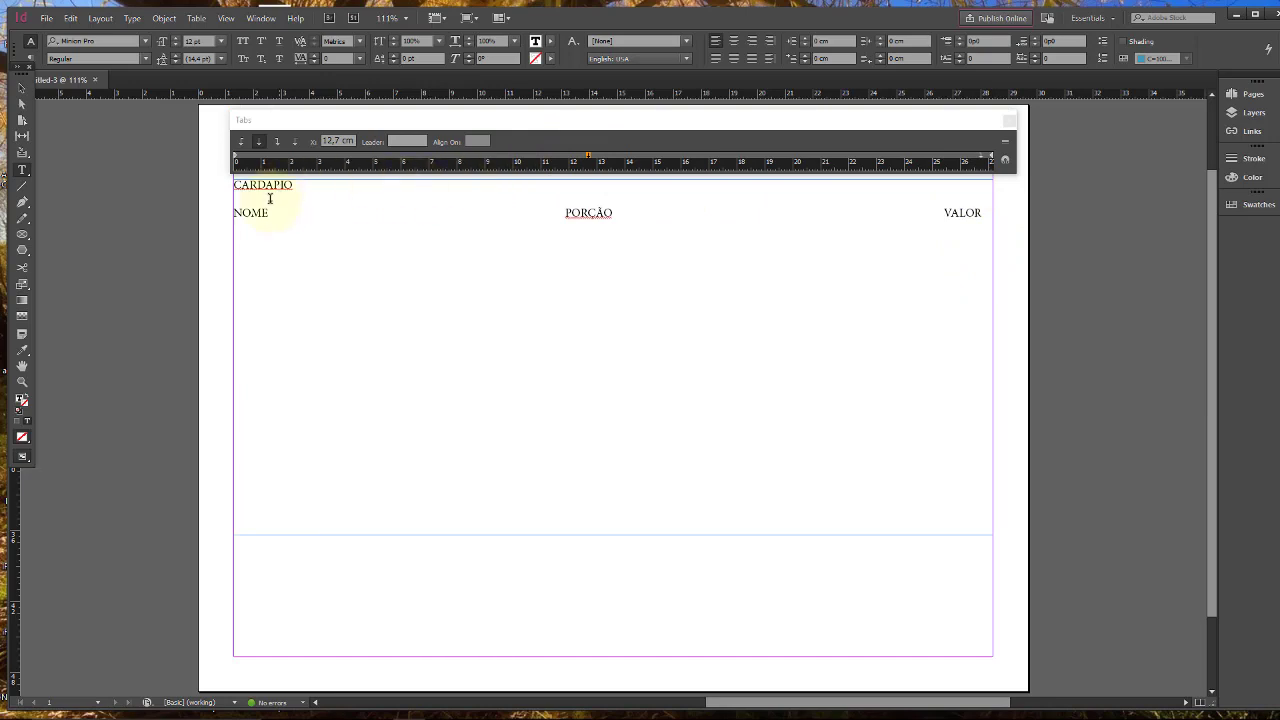
On the empty line below the headings, give both the centred and the right-aligned tab stops a dot leader
{"action": "left_click", "coordinate": [237, 228]}
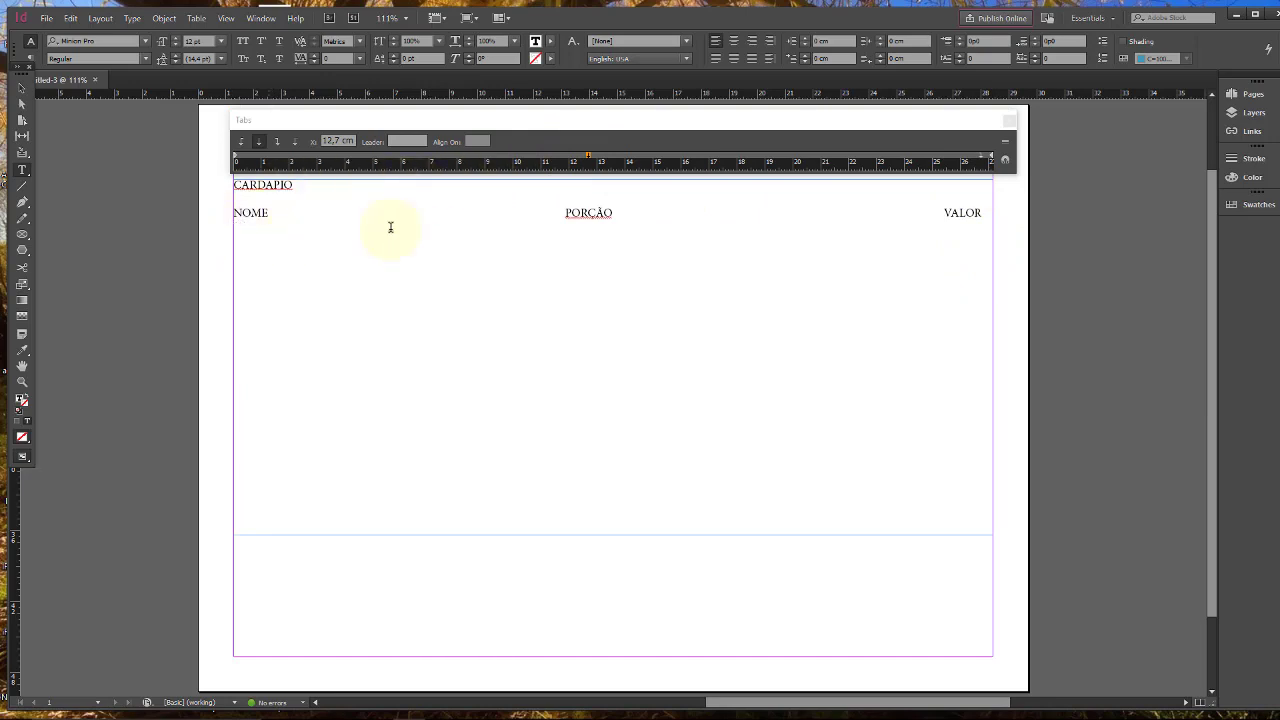
{"action": "left_click", "coordinate": [591, 157]}
{"action": "left_click", "coordinate": [416, 141]}
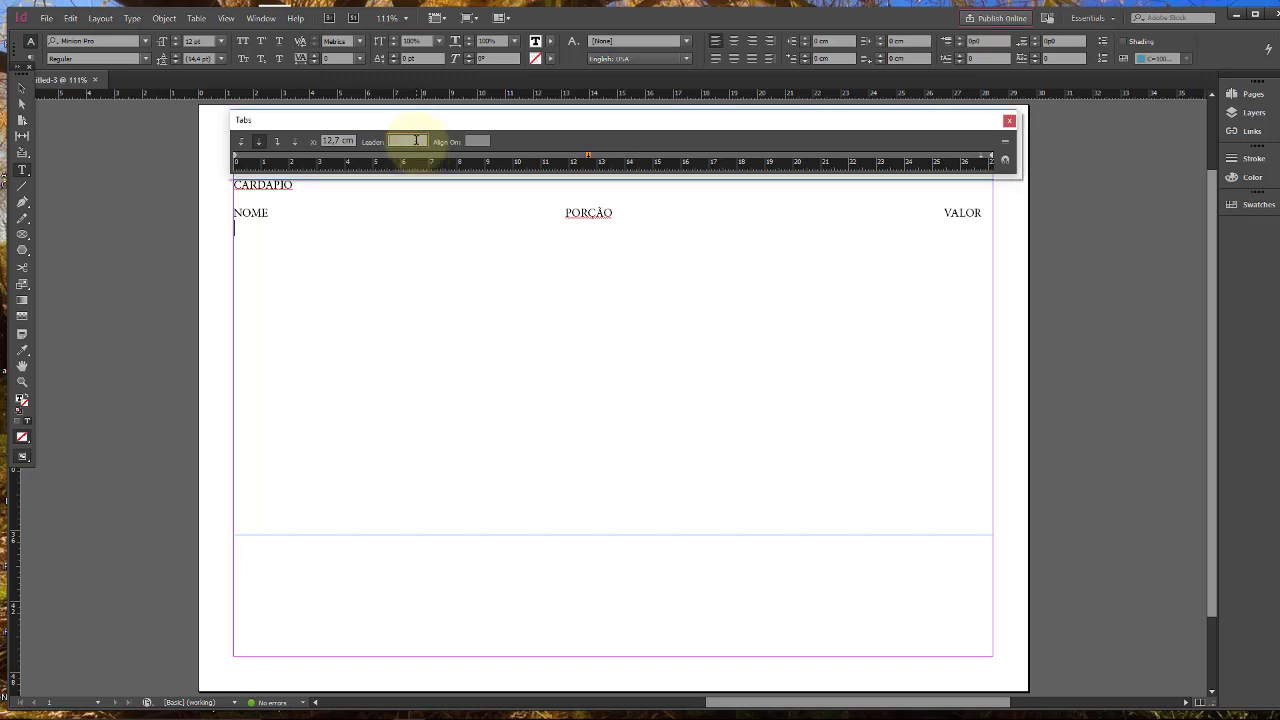
{"action": "left_click", "coordinate": [986, 160]}
{"action": "left_click", "coordinate": [986, 160], "text": "alt"}
{"action": "left_click", "coordinate": [404, 140]}
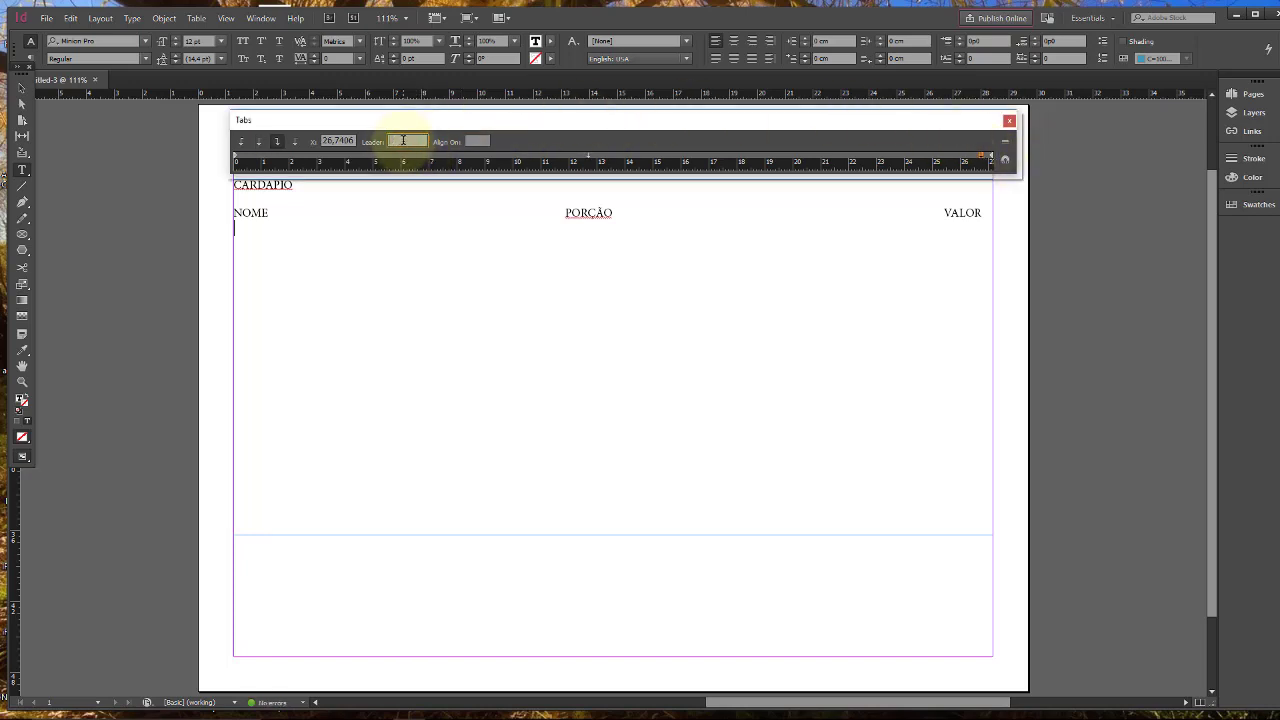
{"action": "left_click", "coordinate": [274, 228]}
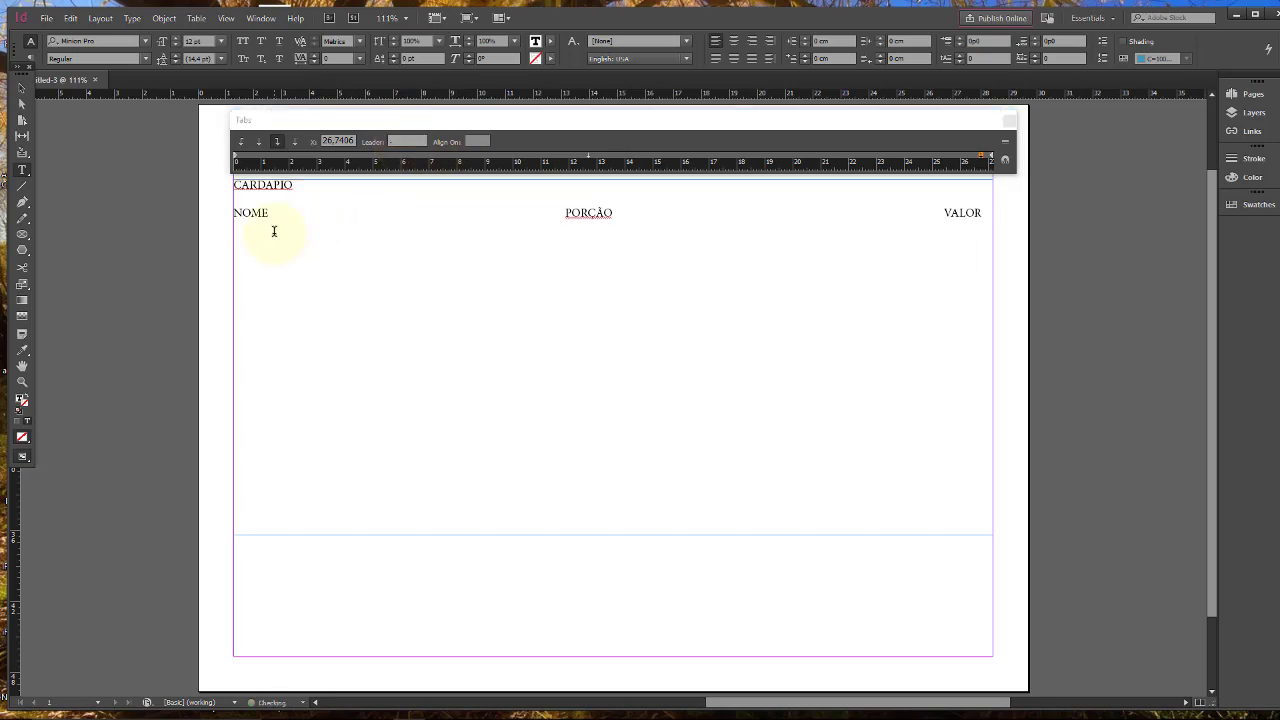
Enter the first menu row with the tab-separated entries "IH", "MEDIA" and "R$ 234", and start a new line
{"action": "type", "text": "IH"}
{"action": "key", "text": "Tab"}
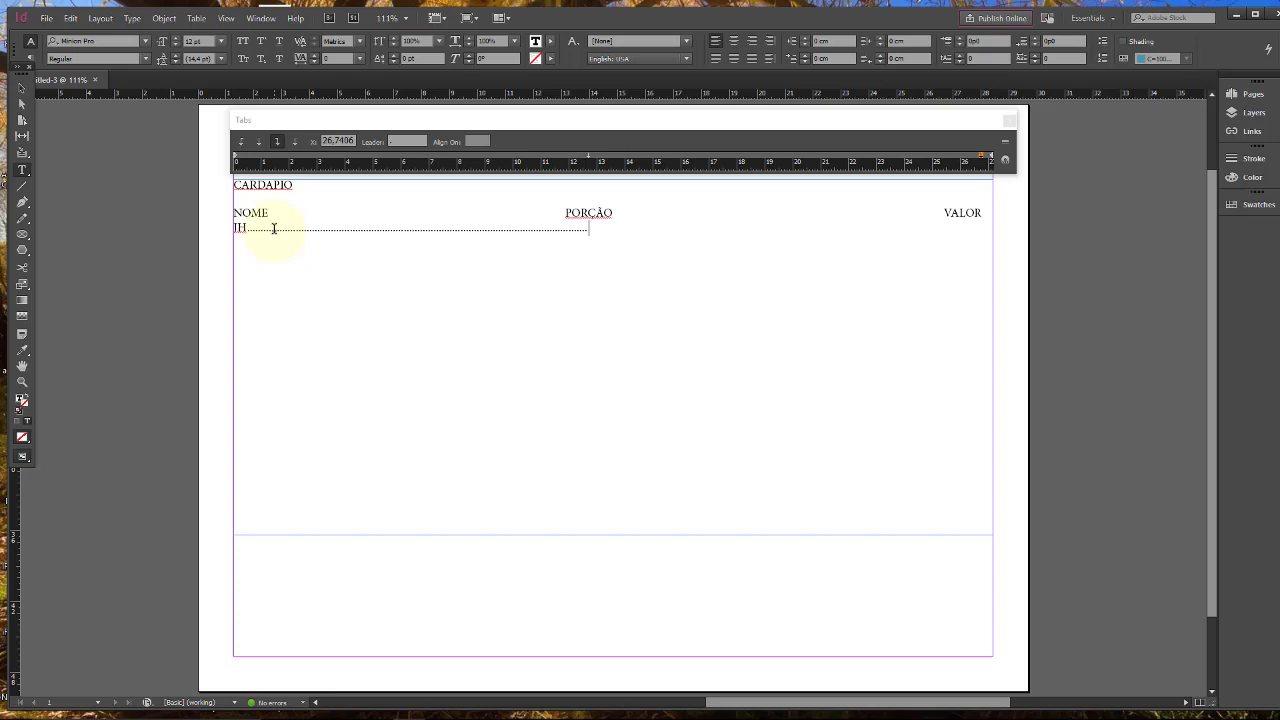
{"action": "type", "text": "MEDIA"}
{"action": "key", "text": "Tab"}
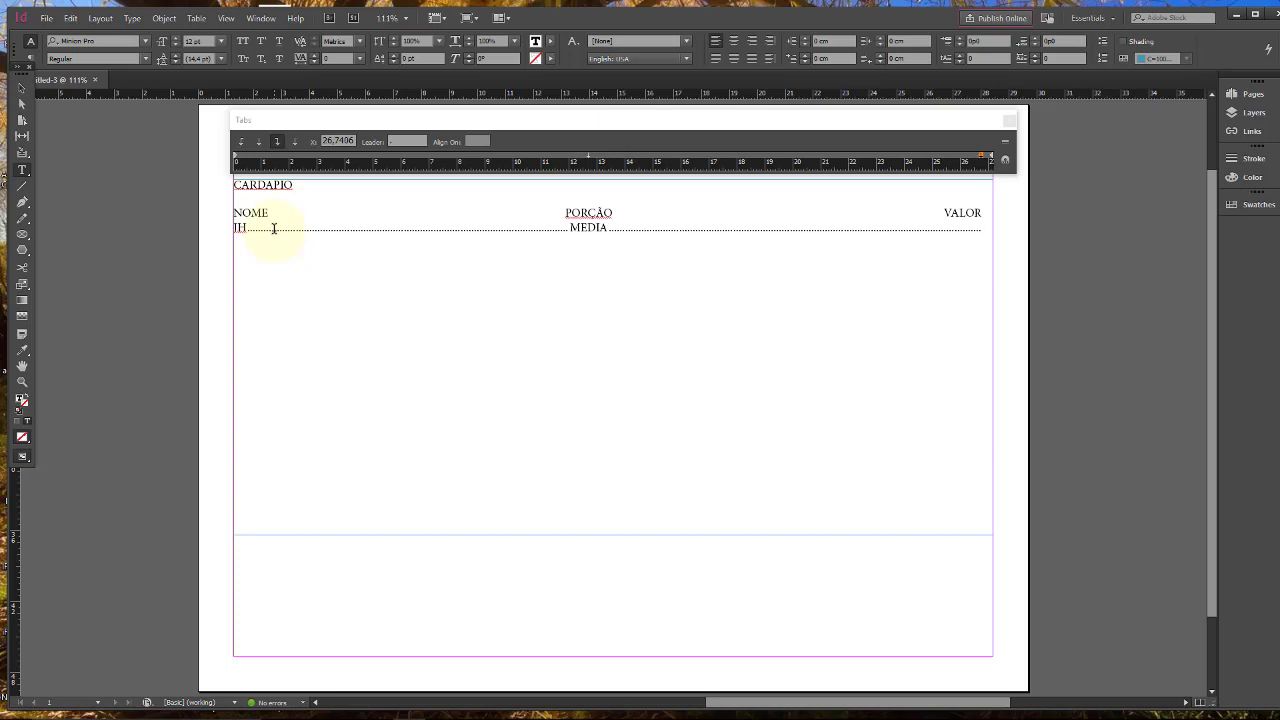
{"action": "type", "text": "R$ 234"}
{"action": "key", "text": "Return"}
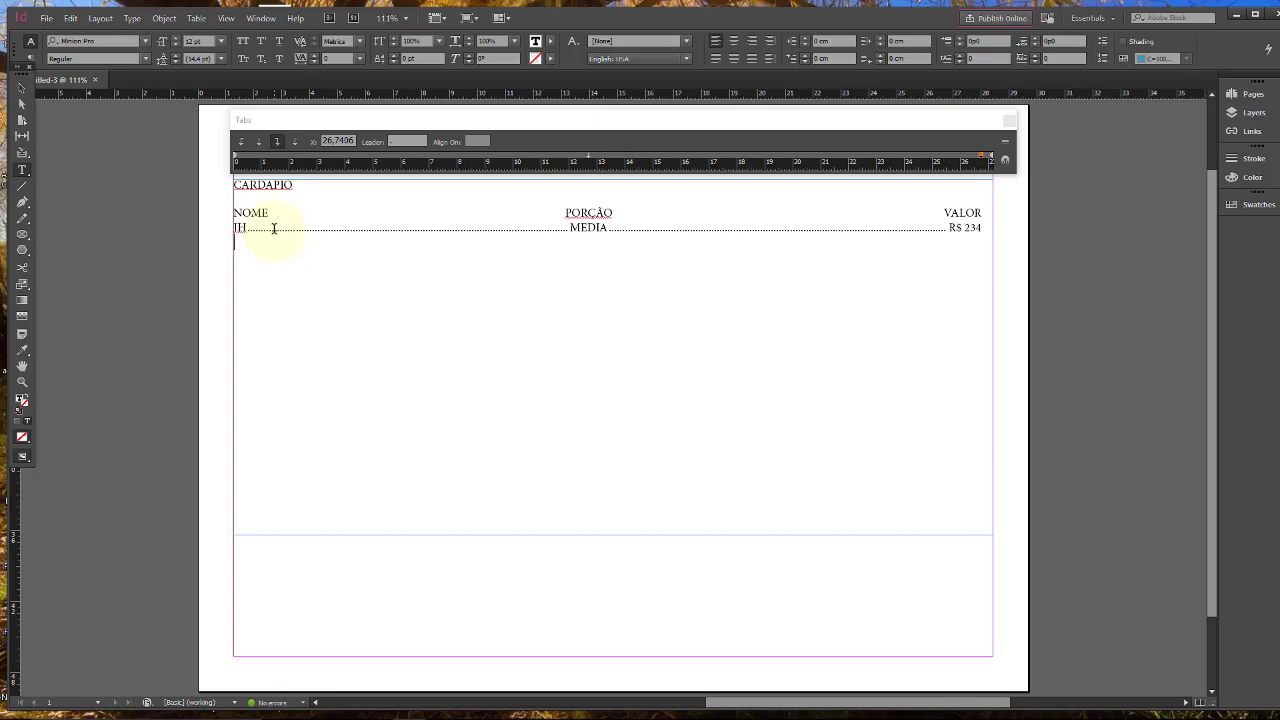
Close the tab settings and delete the menu text frame from the page
{"action": "left_click", "coordinate": [1009, 122]}
{"action": "left_click", "coordinate": [21, 88]}
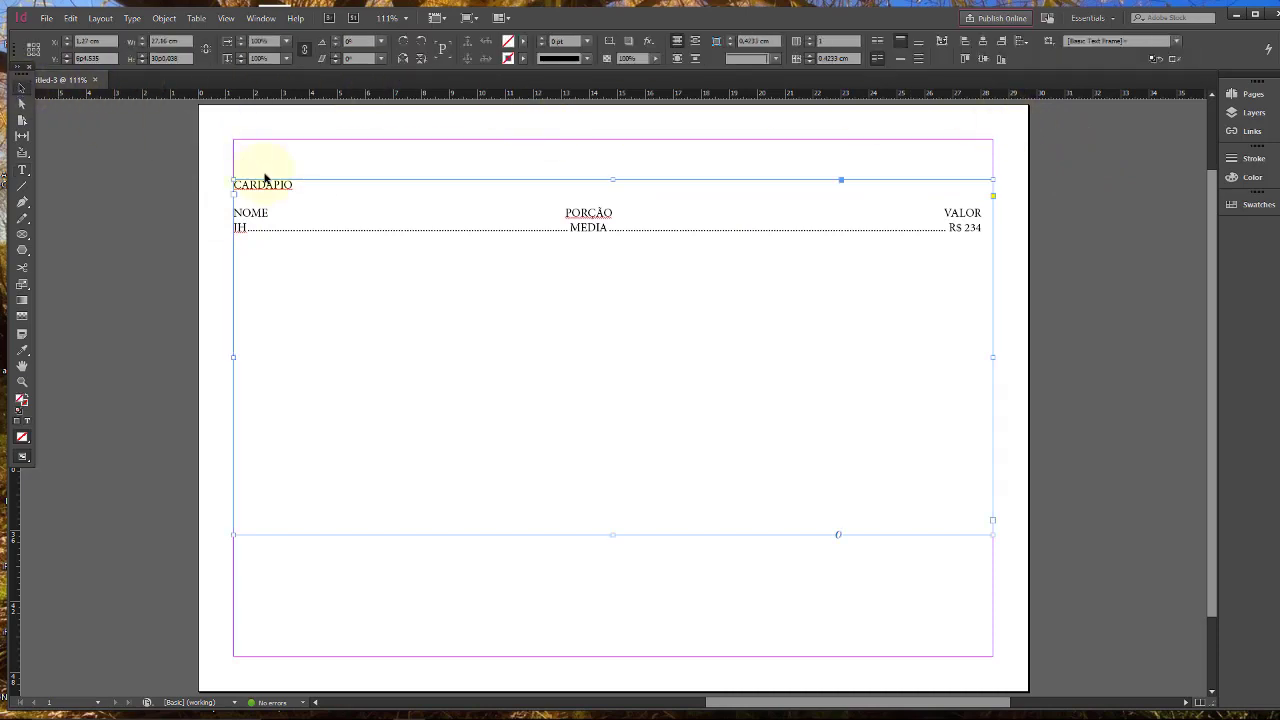
{"action": "key", "text": "Delete"}
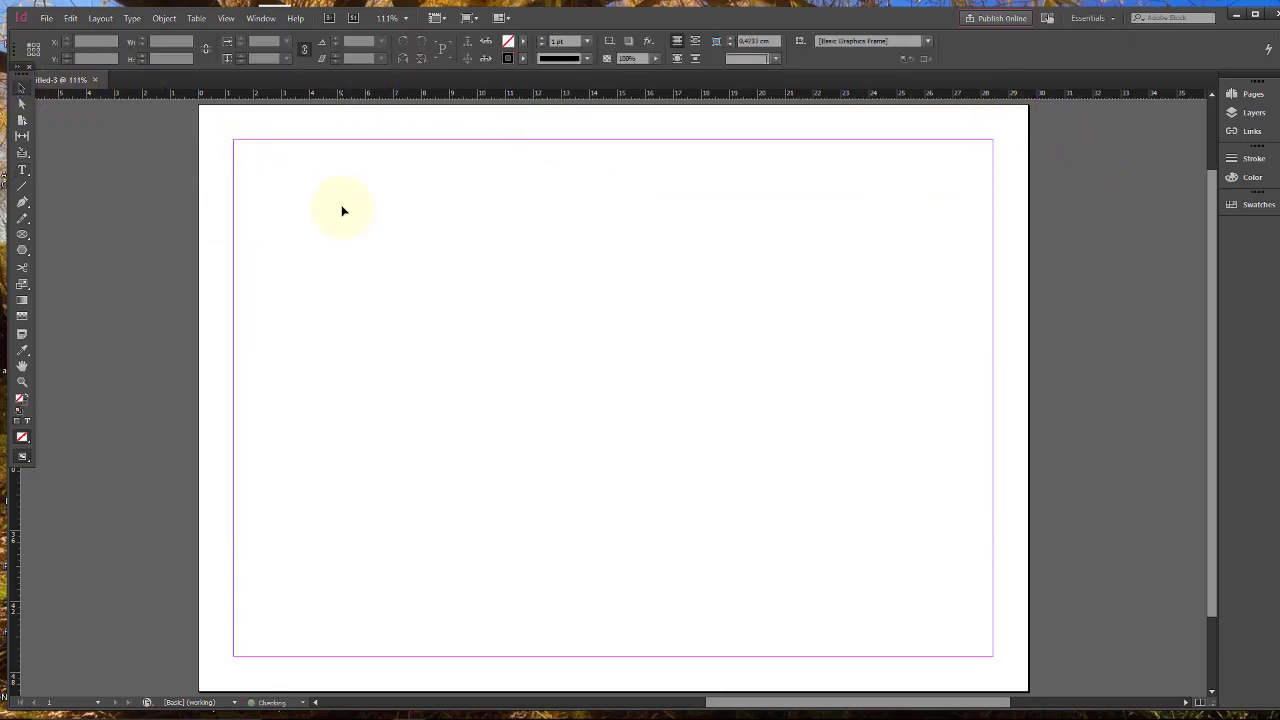